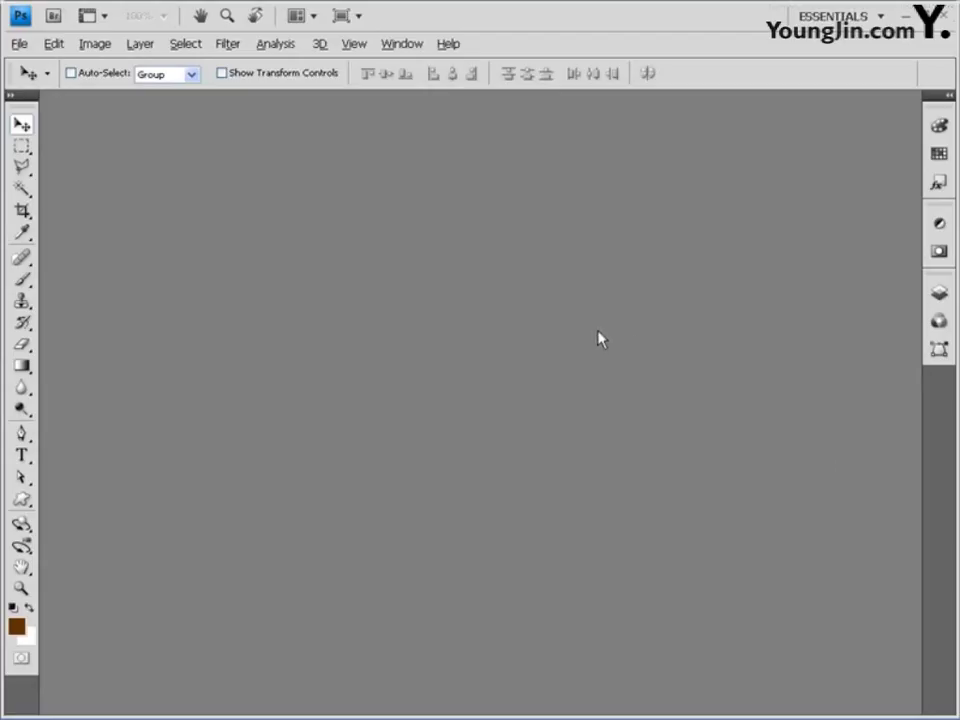
Create a 400 by 500 pixel RGB document at 72 pixels/inch with a white background and float its window
click(19, 43)
click(32, 64)
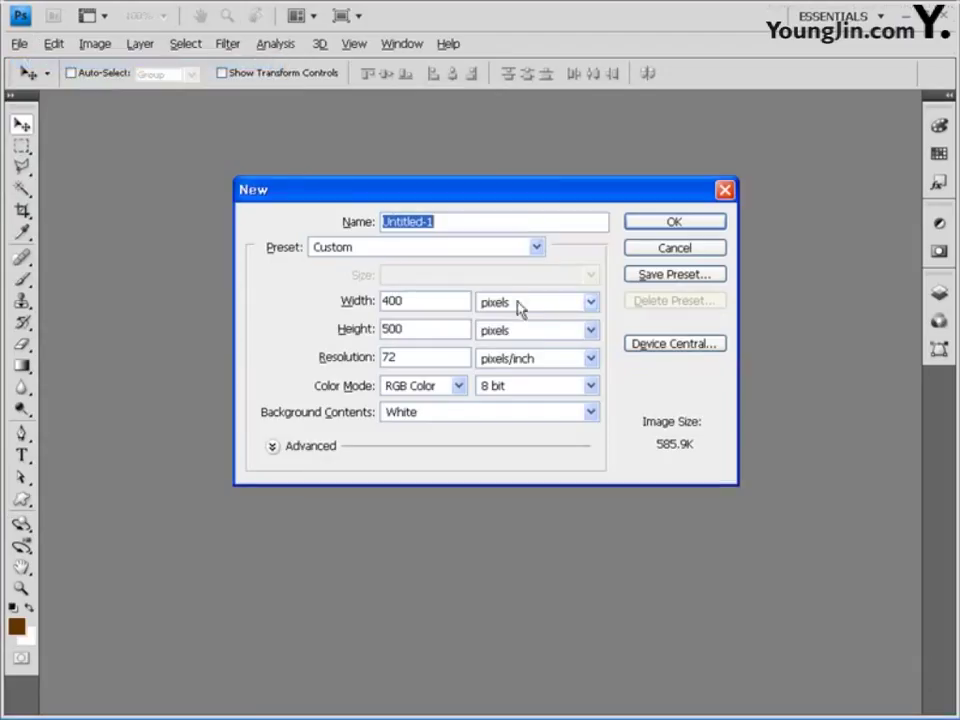
click(418, 302)
double_click(418, 302)
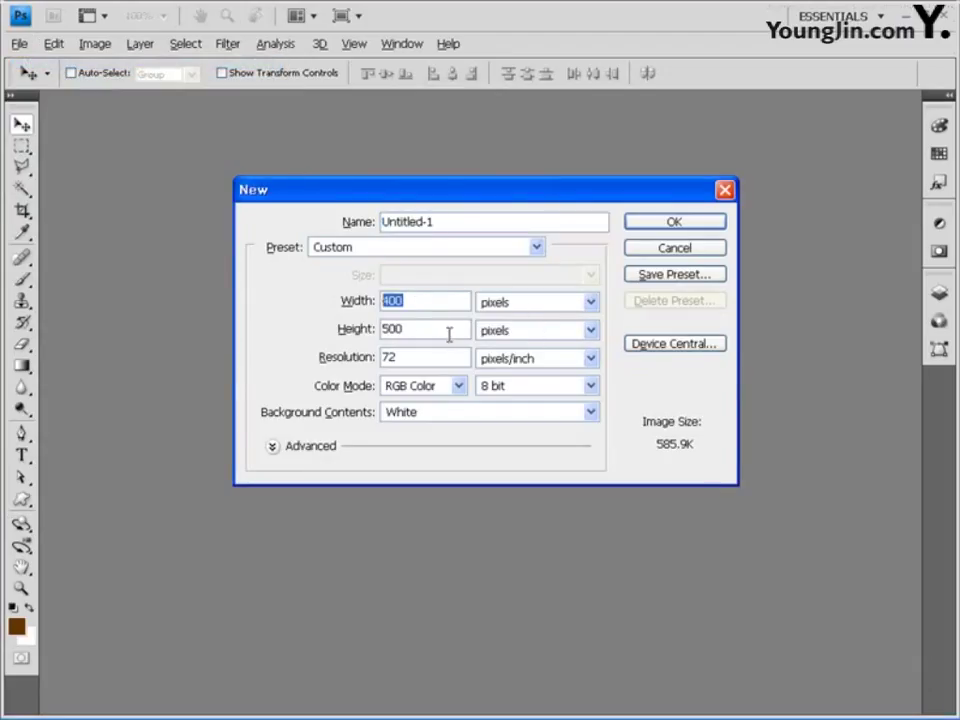
click(419, 331)
double_click(419, 331)
double_click(409, 360)
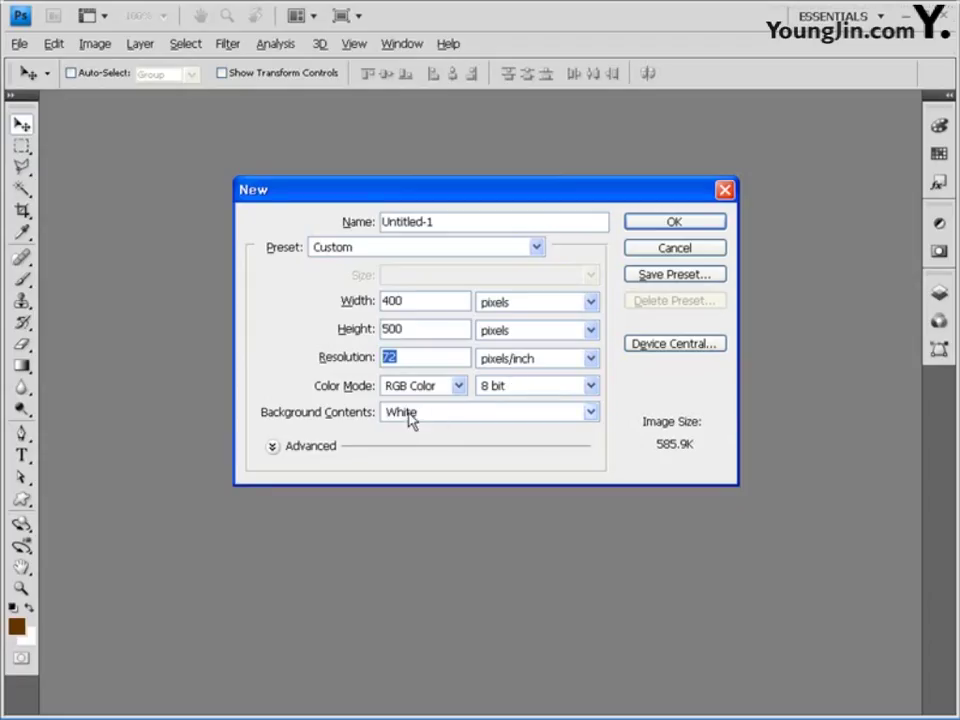
click(696, 225)
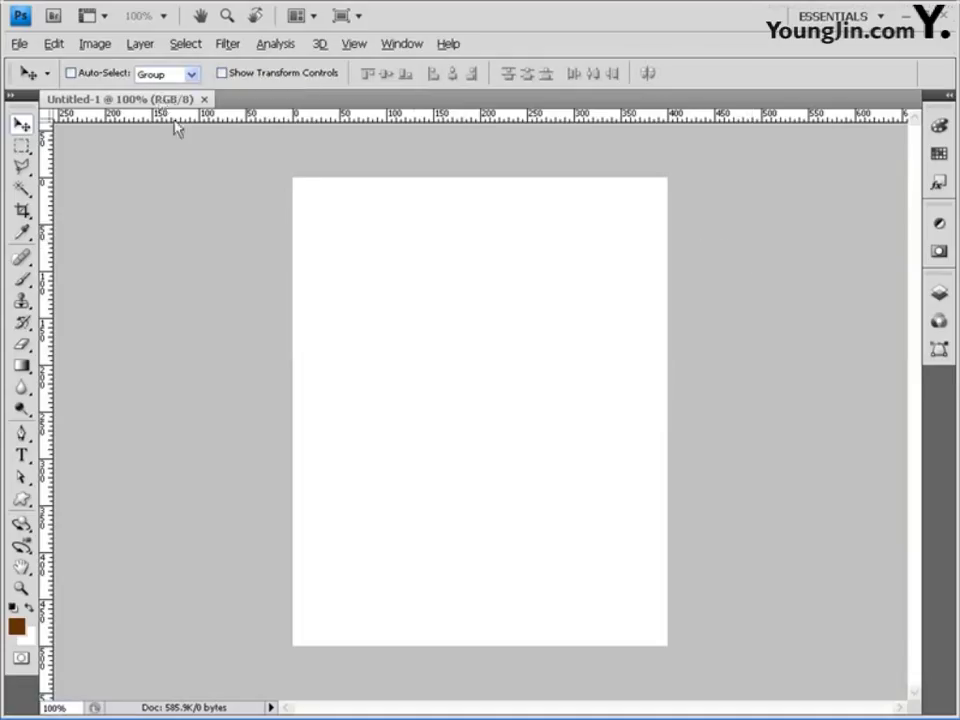
drag(176, 99, 306, 146)
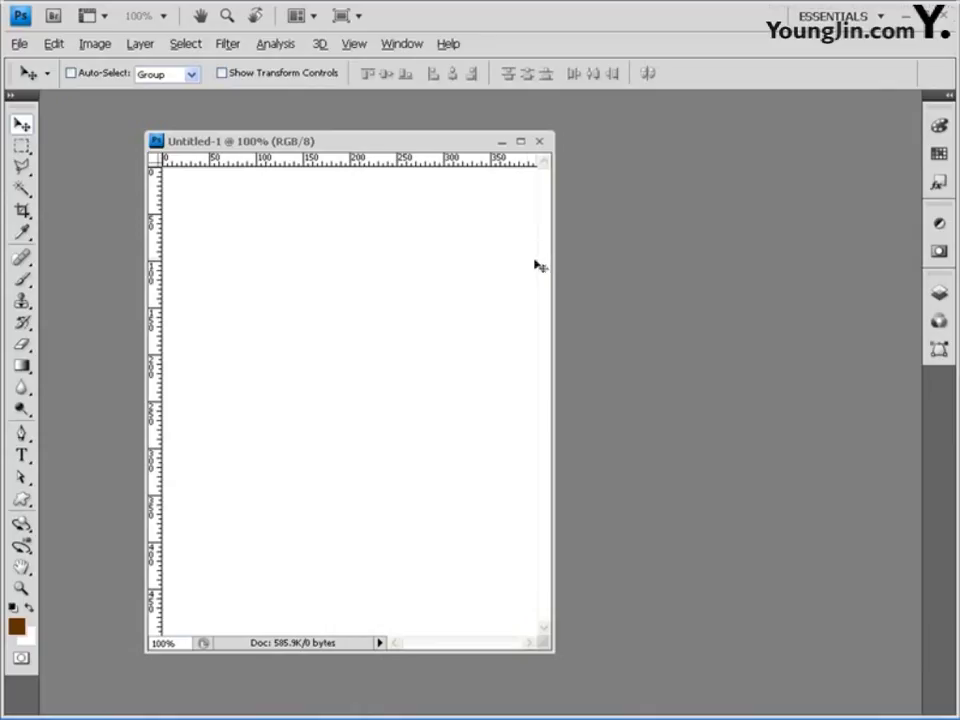
Place vertical guides at 100, 200 and 300 pixels and horizontal guides at 100, 200, 300 and 400 pixels
drag(154, 266, 257, 258)
drag(150, 238, 349, 249)
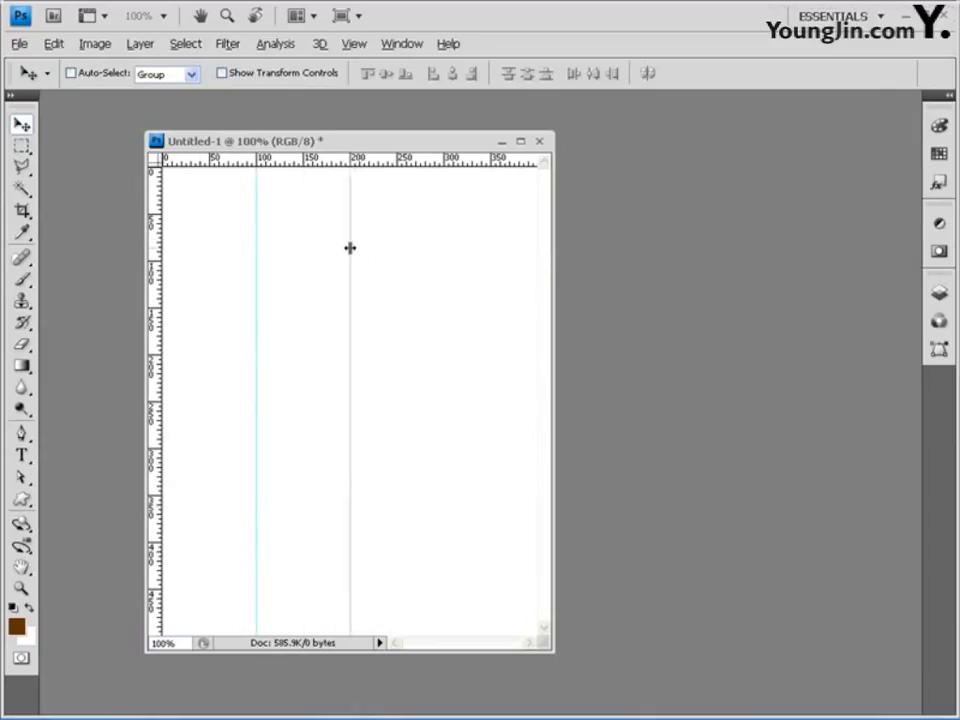
drag(157, 262, 444, 253)
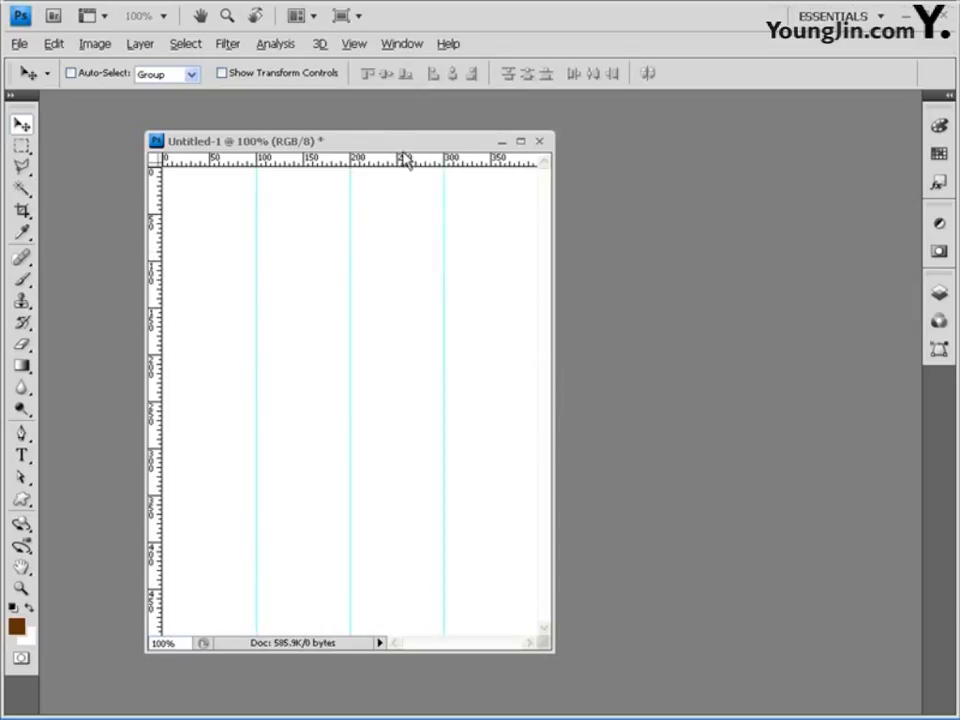
drag(403, 158, 390, 261)
drag(386, 158, 384, 355)
drag(394, 160, 387, 447)
drag(397, 160, 396, 542)
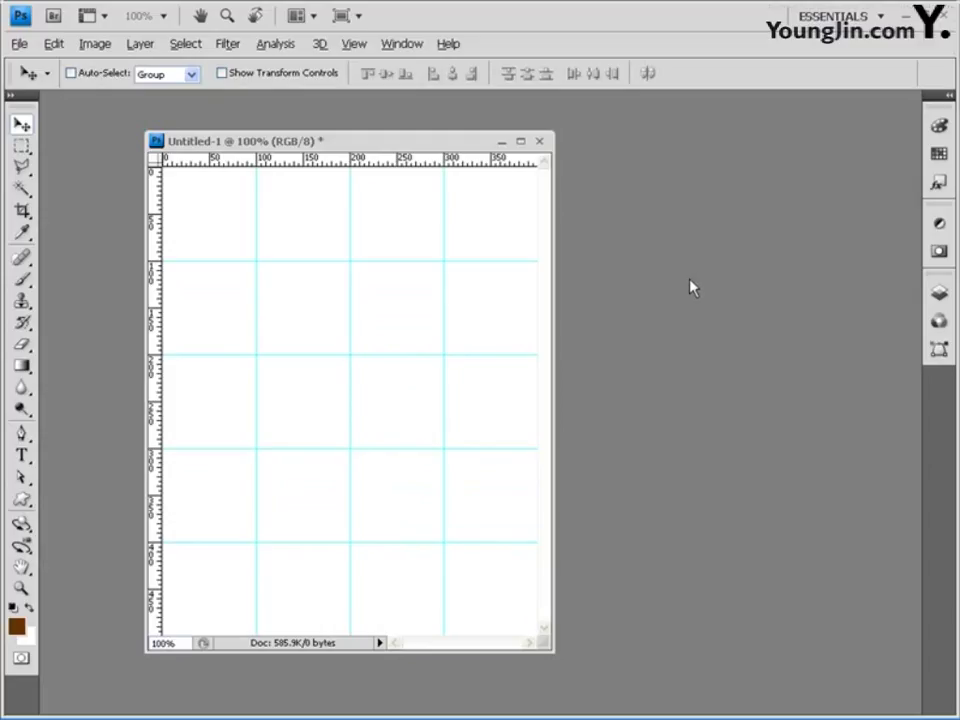
Save the document to the desktop in Photoshop format, named with the registration number, the person's full name and the suffix -1
click(17, 44)
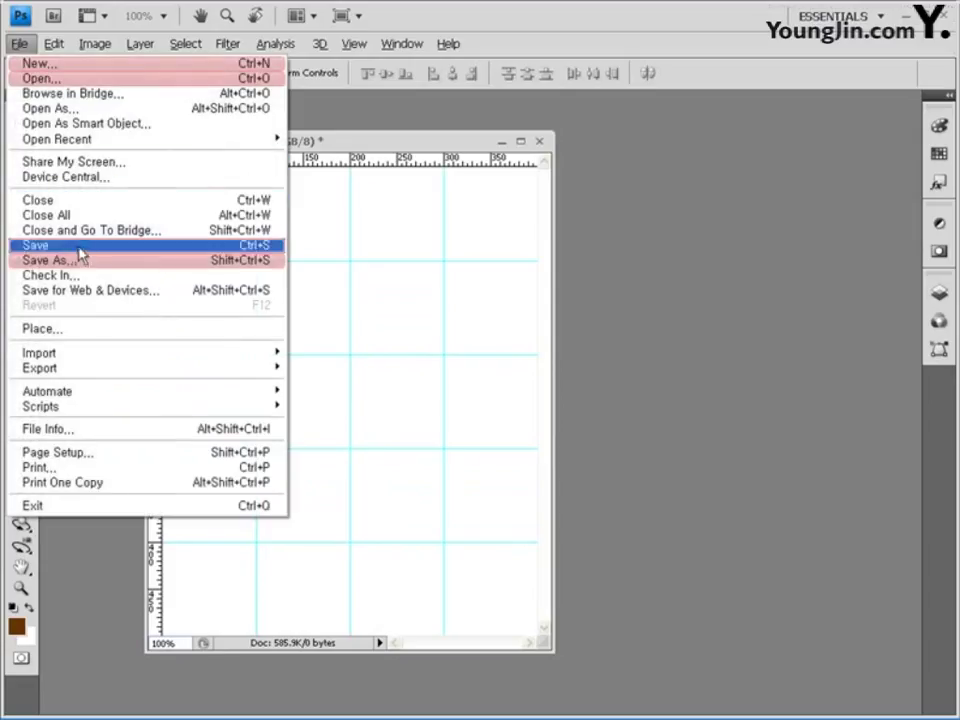
click(85, 271)
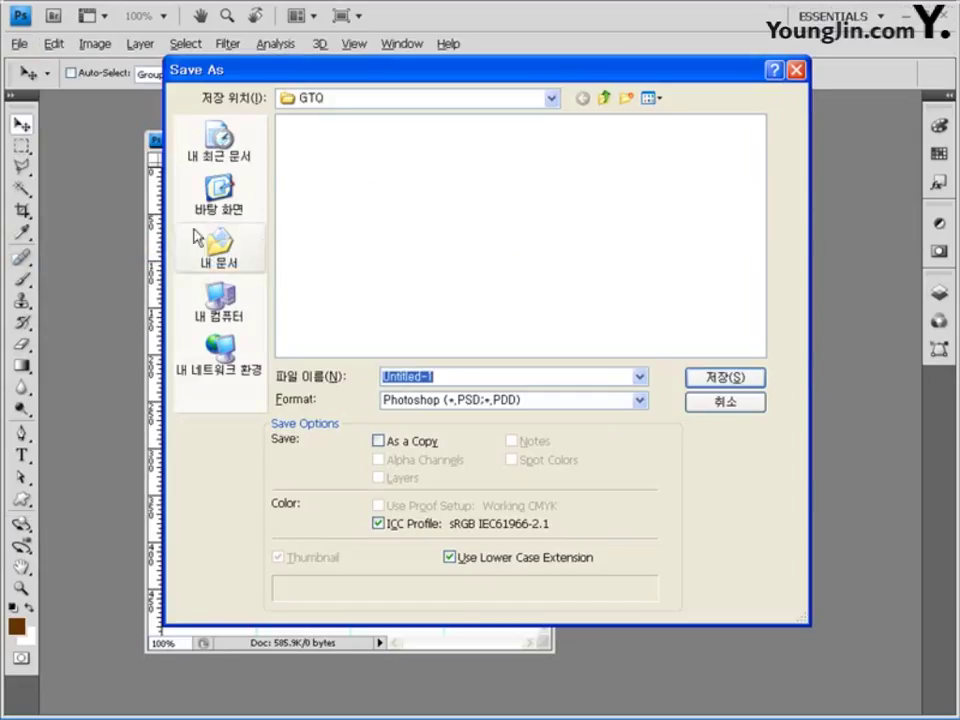
click(220, 192)
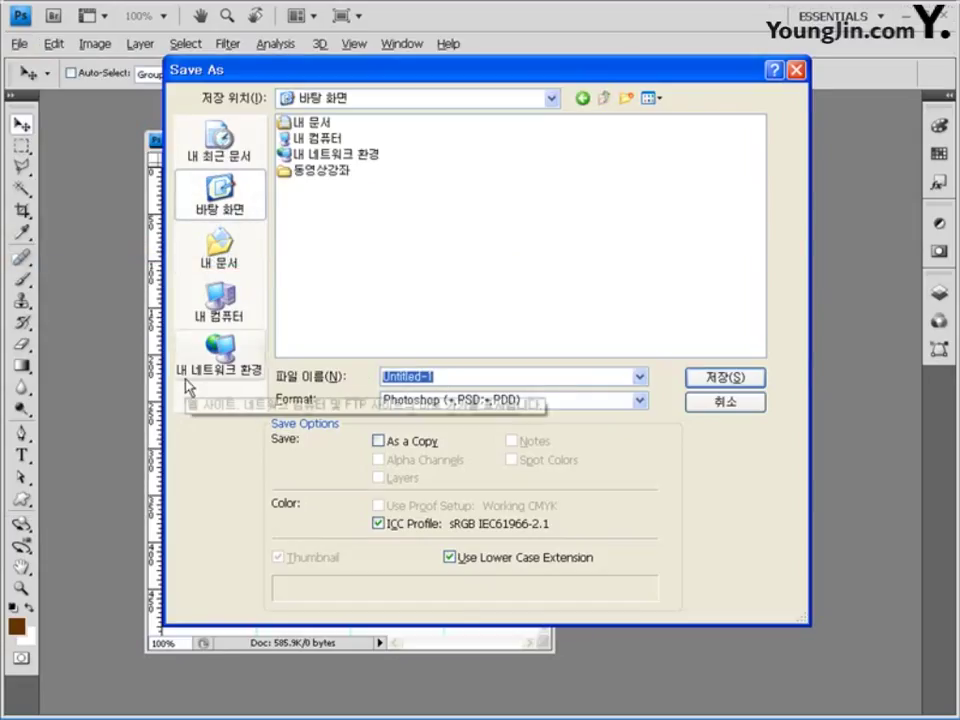
text(ㅎ)
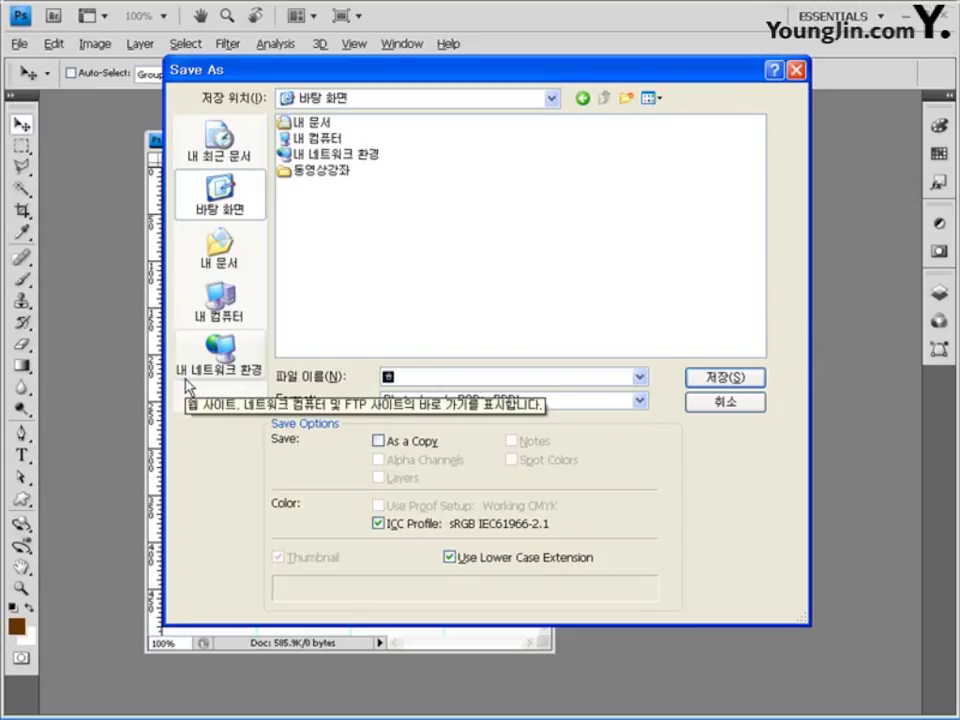
text(G123456789)
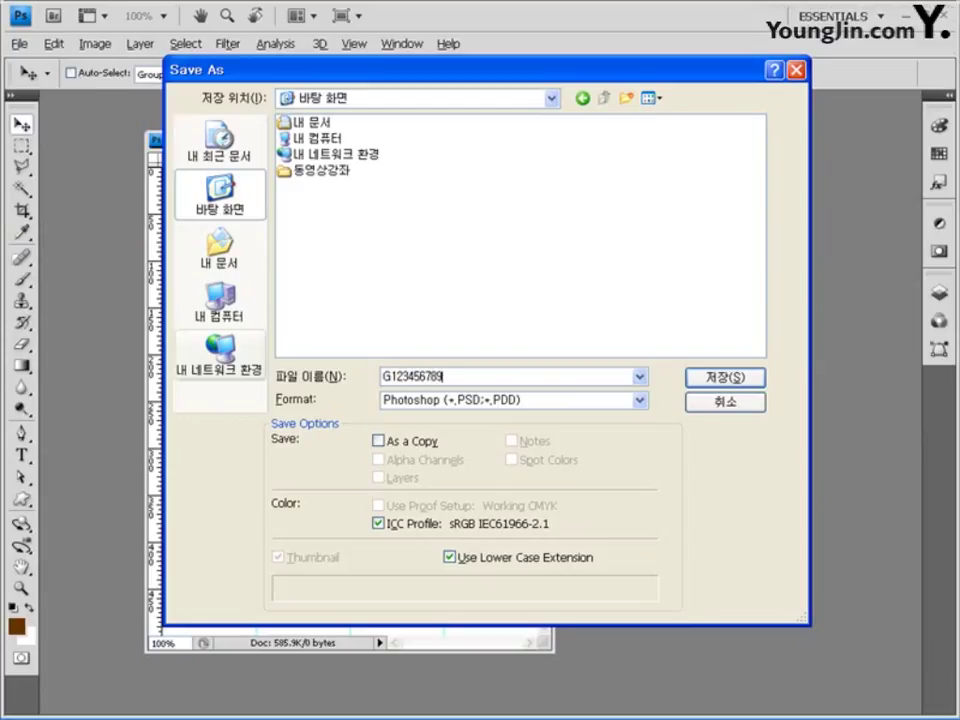
text(-ㅎ)
text(길)
text(동-1)
click(728, 377)
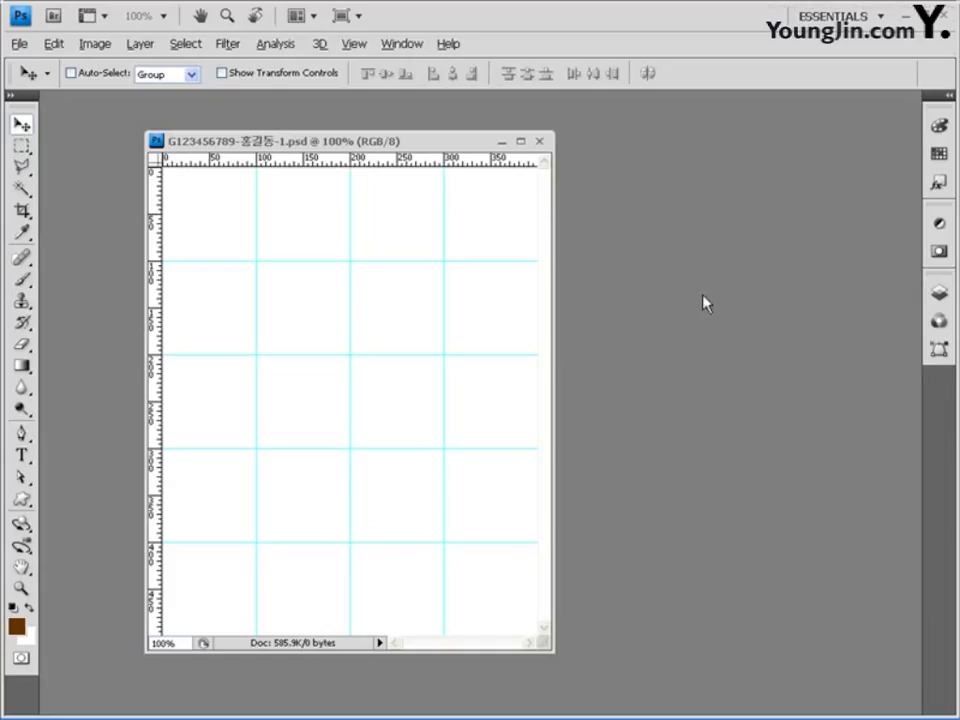
Open the leaf photo 1급-1 from the Part04/Chapter01 folder in My Documents
key(ctrl+o)
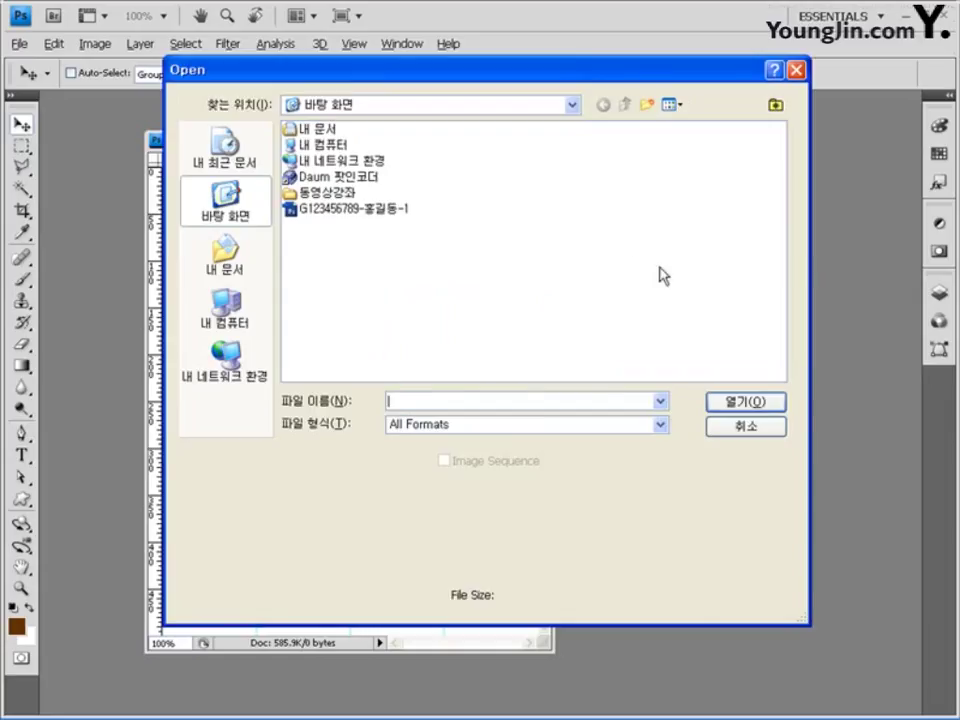
click(222, 268)
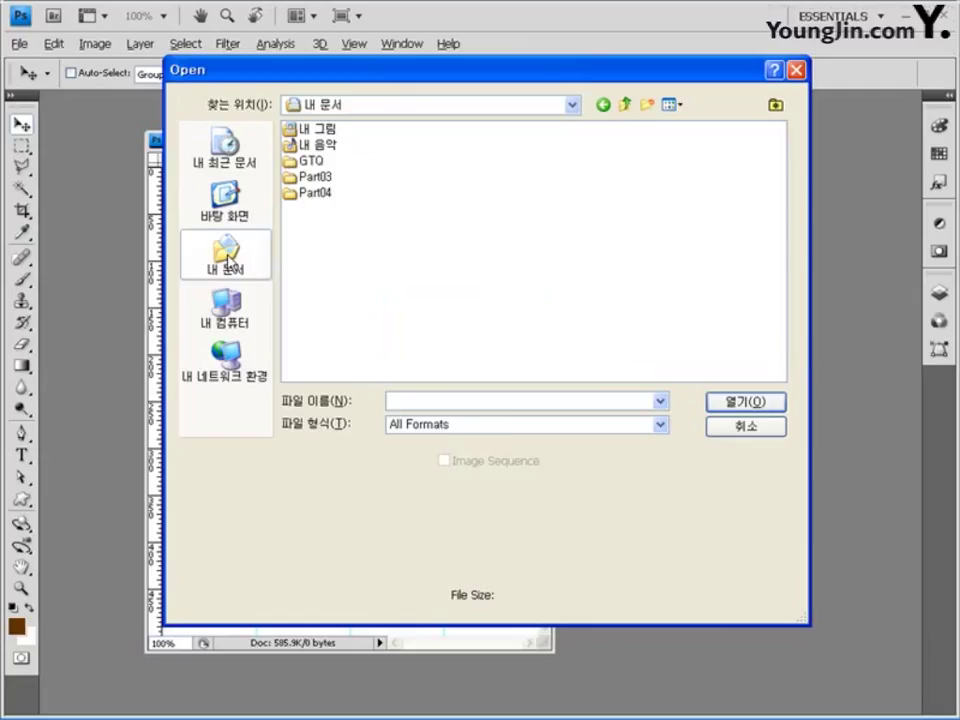
double_click(318, 196)
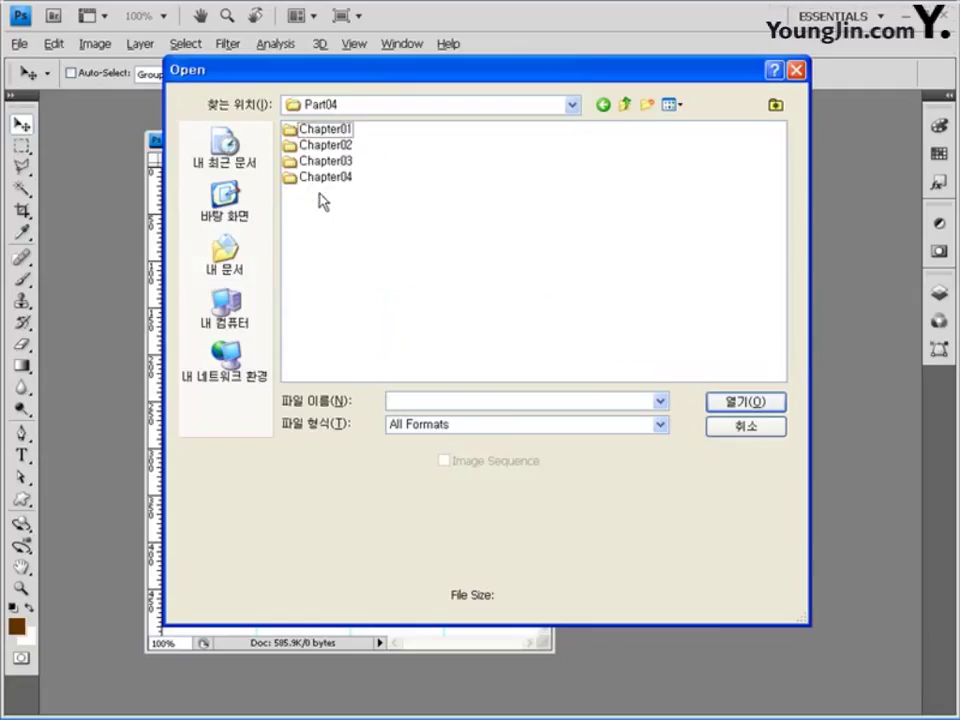
double_click(318, 129)
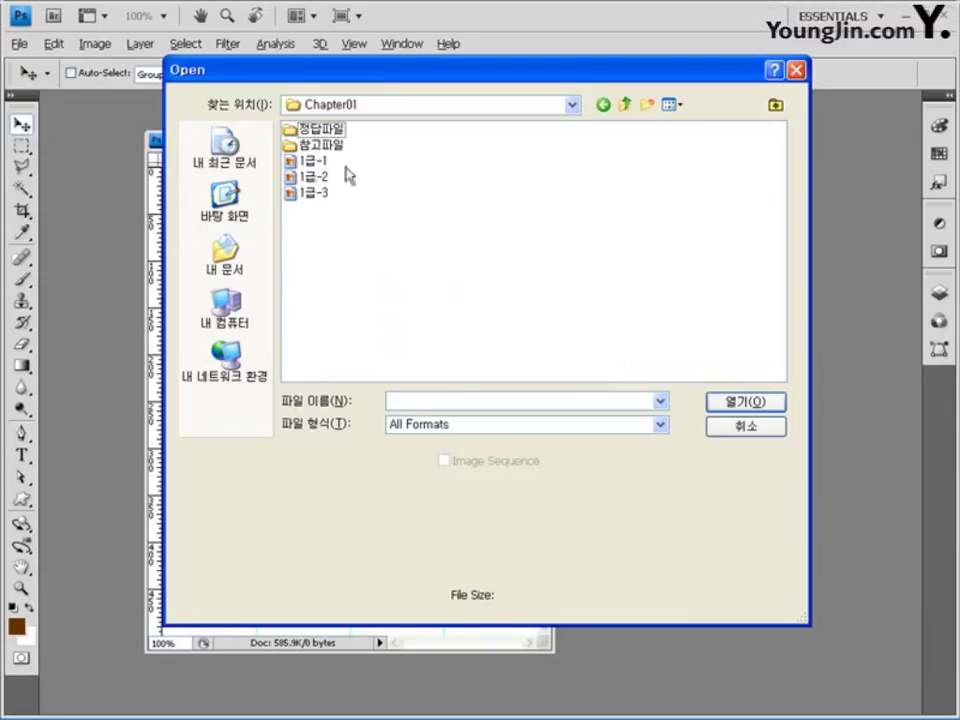
click(315, 160)
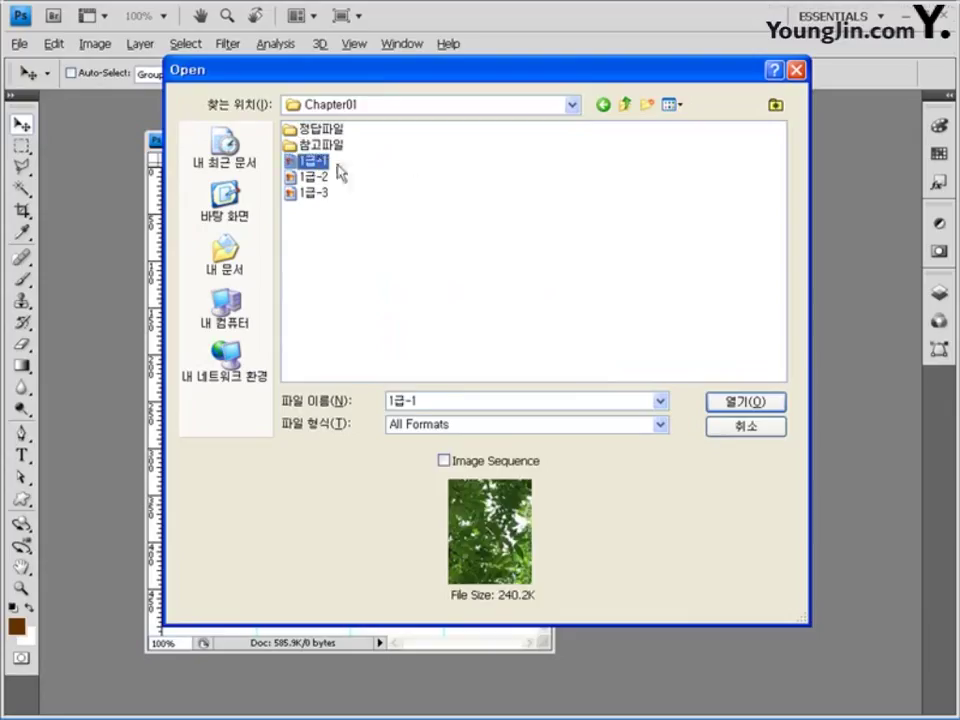
click(752, 403)
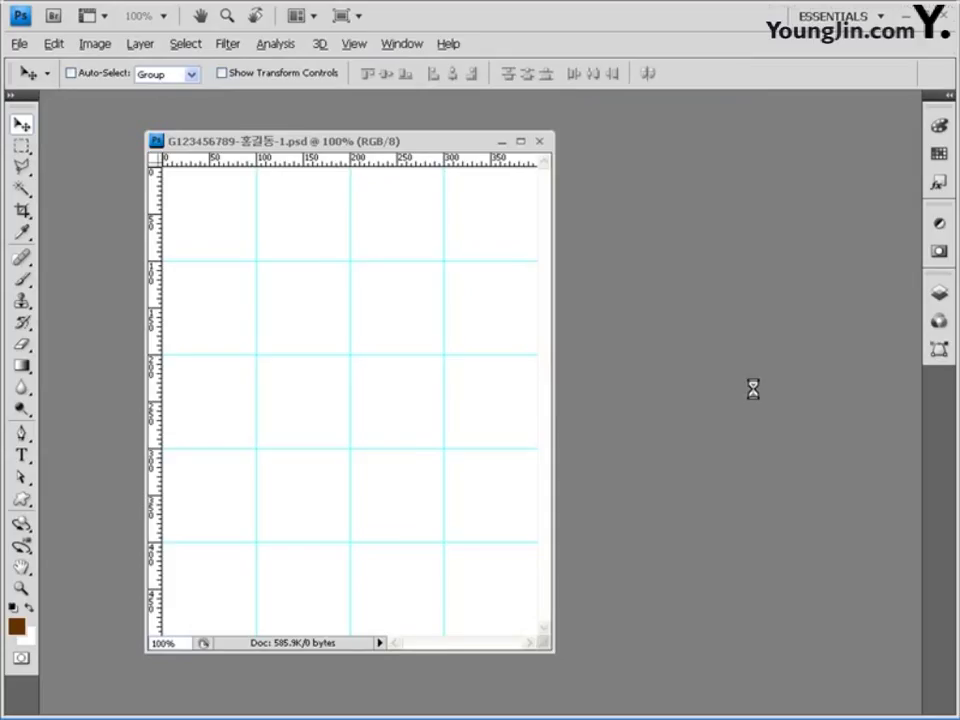
Copy the entire leaf photo into the guide document as a new layer and close 1급-1.jpg
key(ctrl+a)
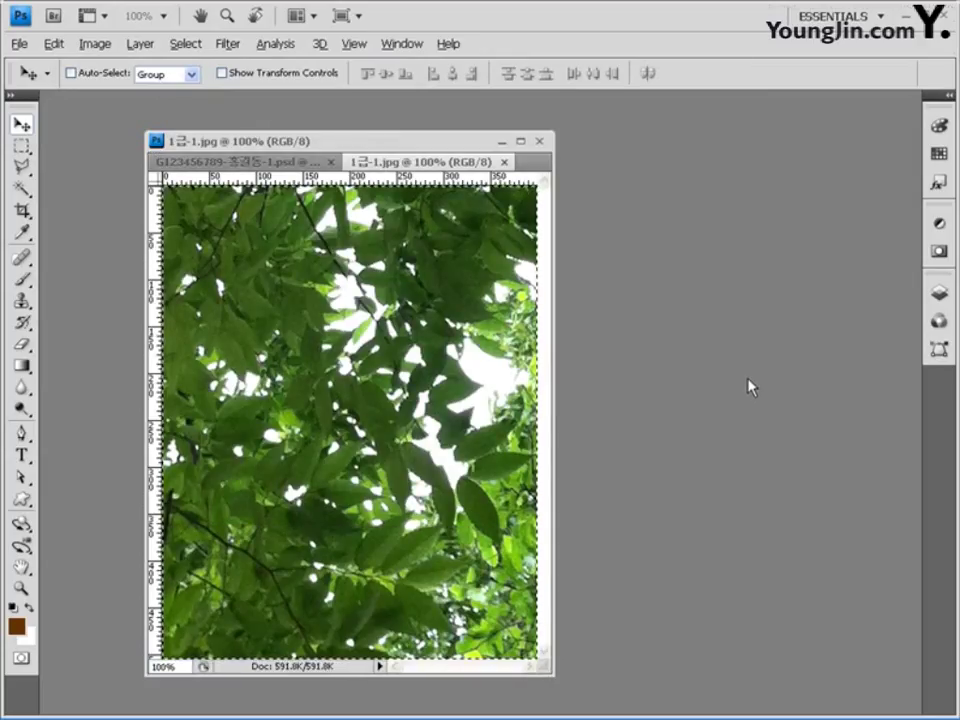
click(290, 163)
key(ctrl+v)
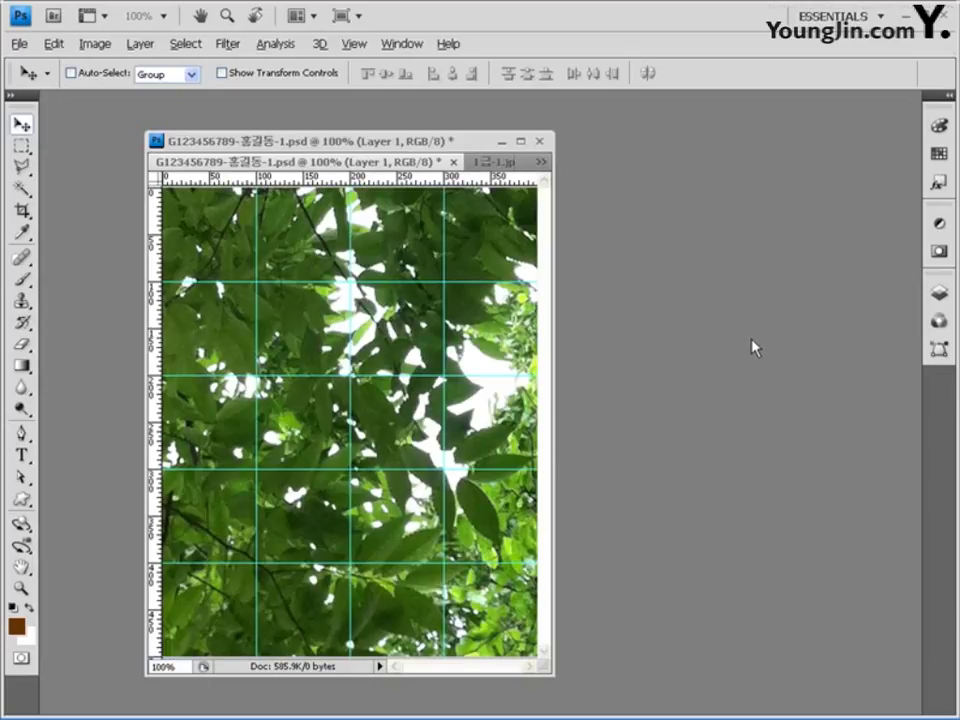
drag(493, 163, 629, 234)
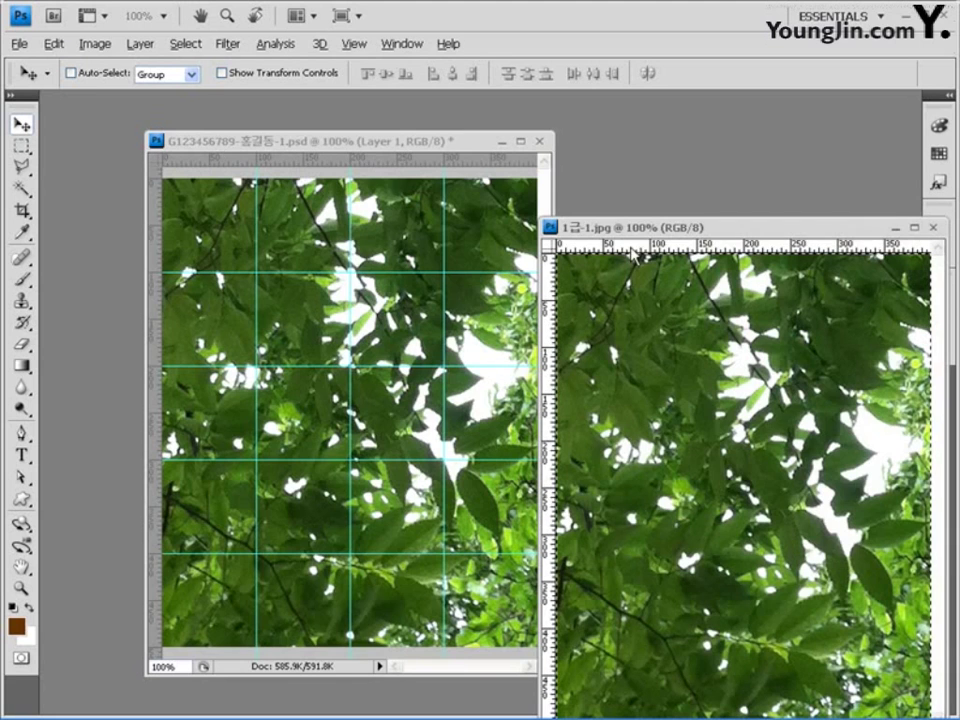
click(933, 228)
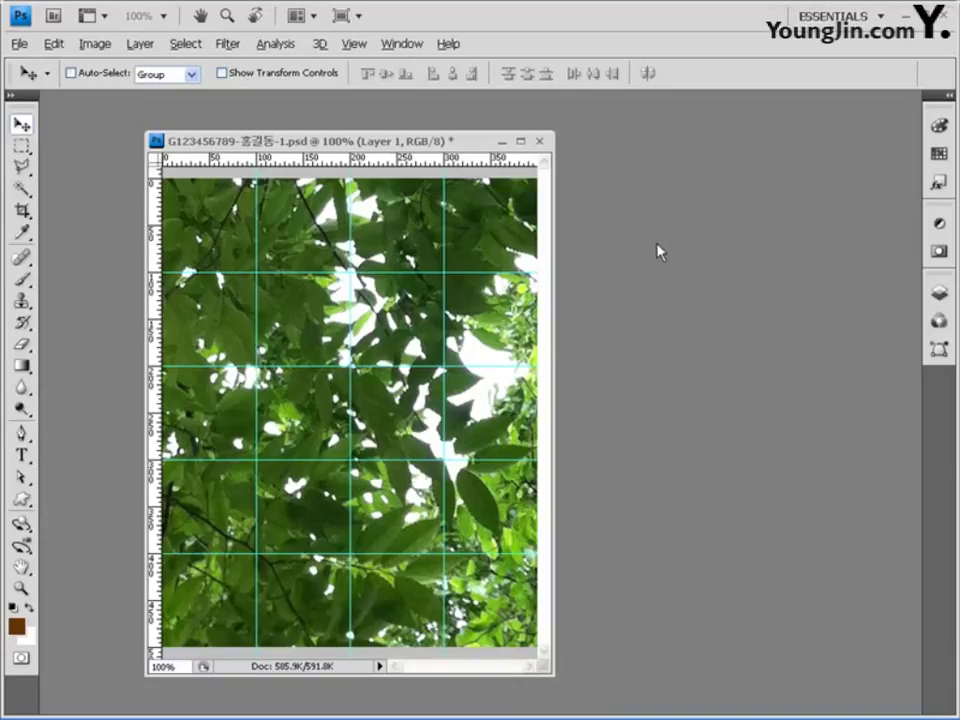
Apply the Artistic Sponge filter to the pasted leaf layer with brush size 1 and definition 0
click(228, 44)
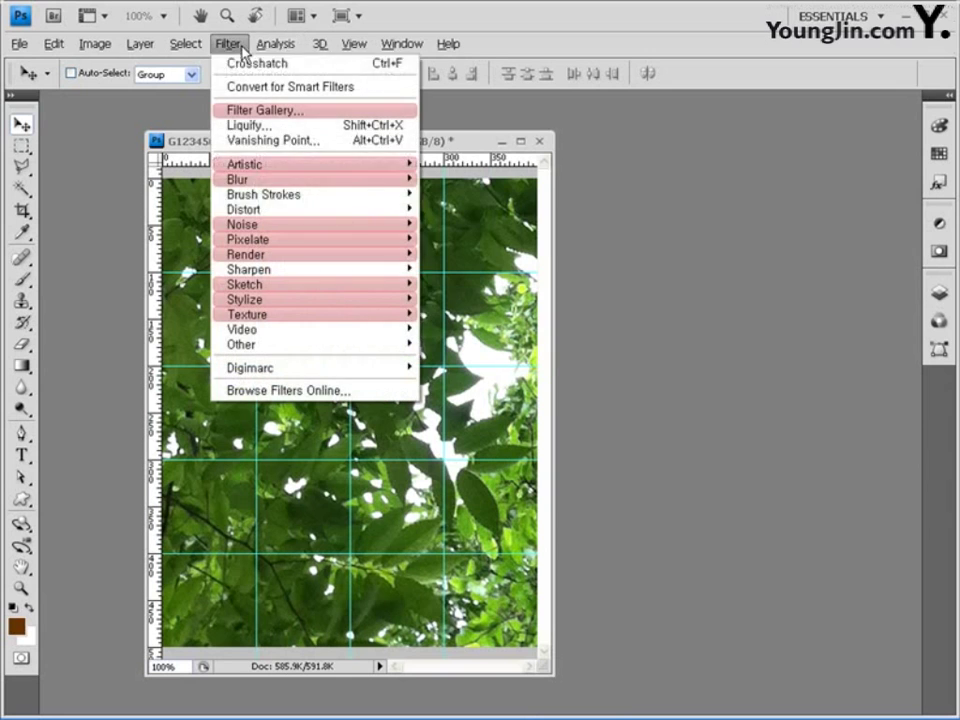
mouse_move(294, 163)
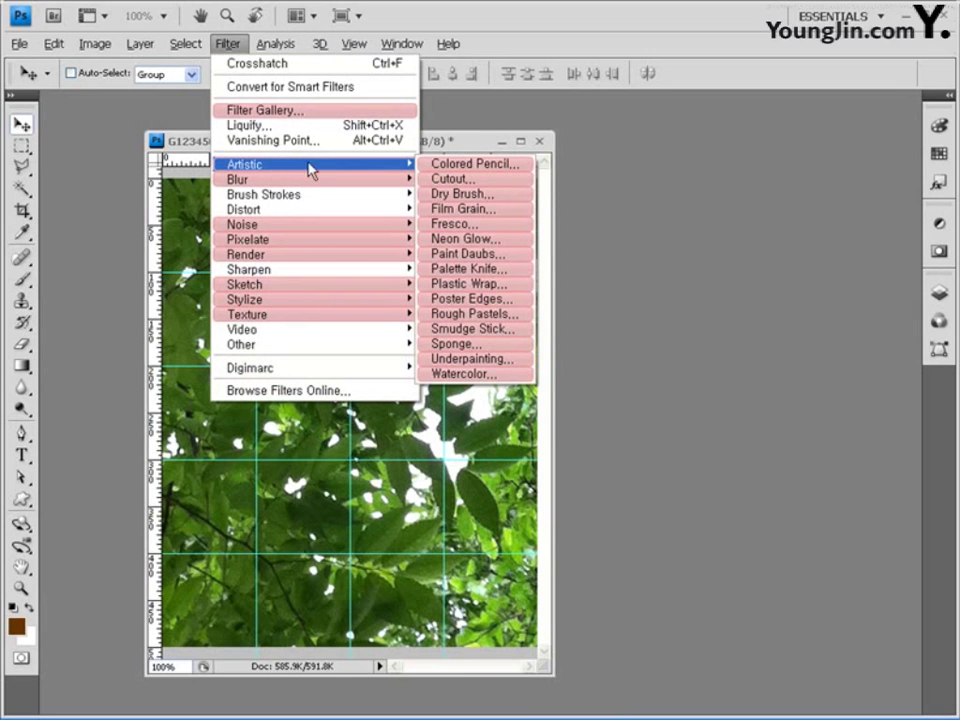
click(467, 349)
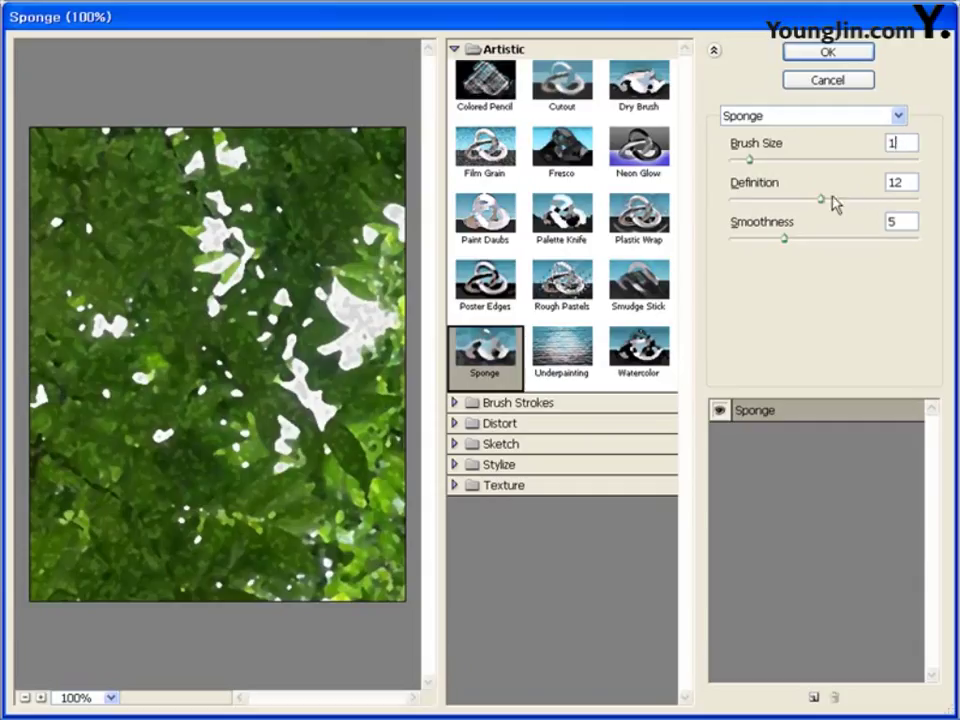
drag(820, 199, 680, 212)
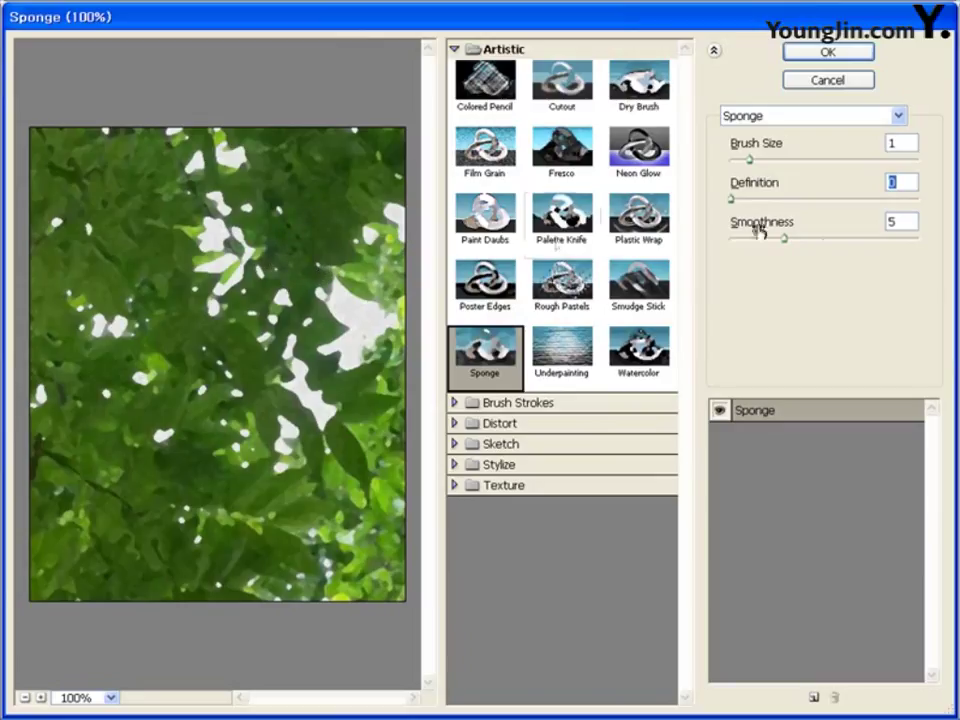
click(846, 55)
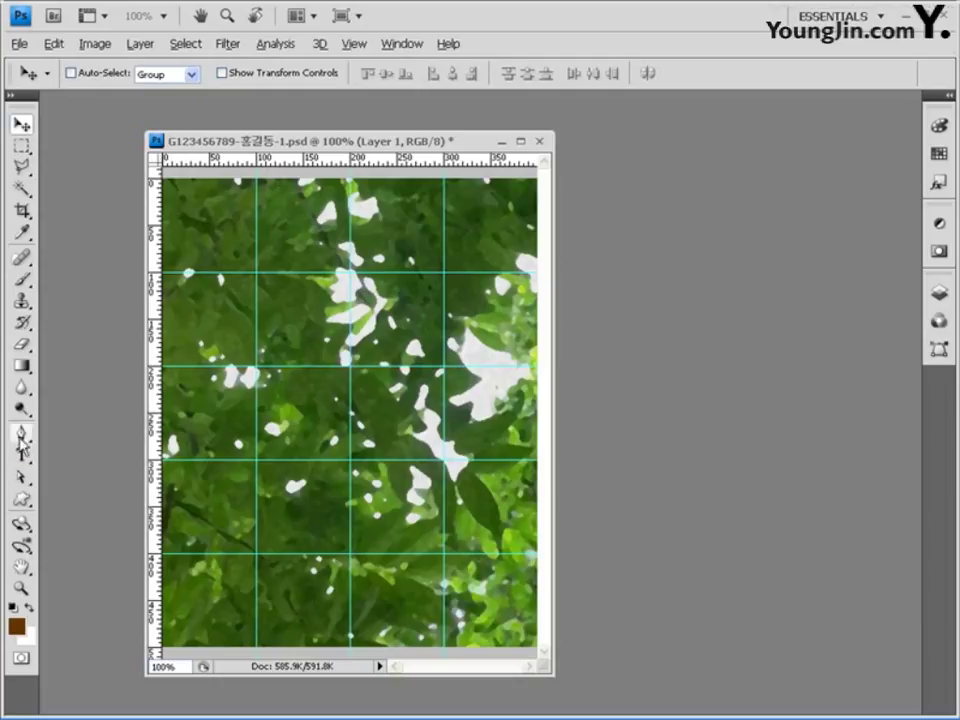
Set the Pen tool to draw shape layers with no style and a white fill colour
click(20, 433)
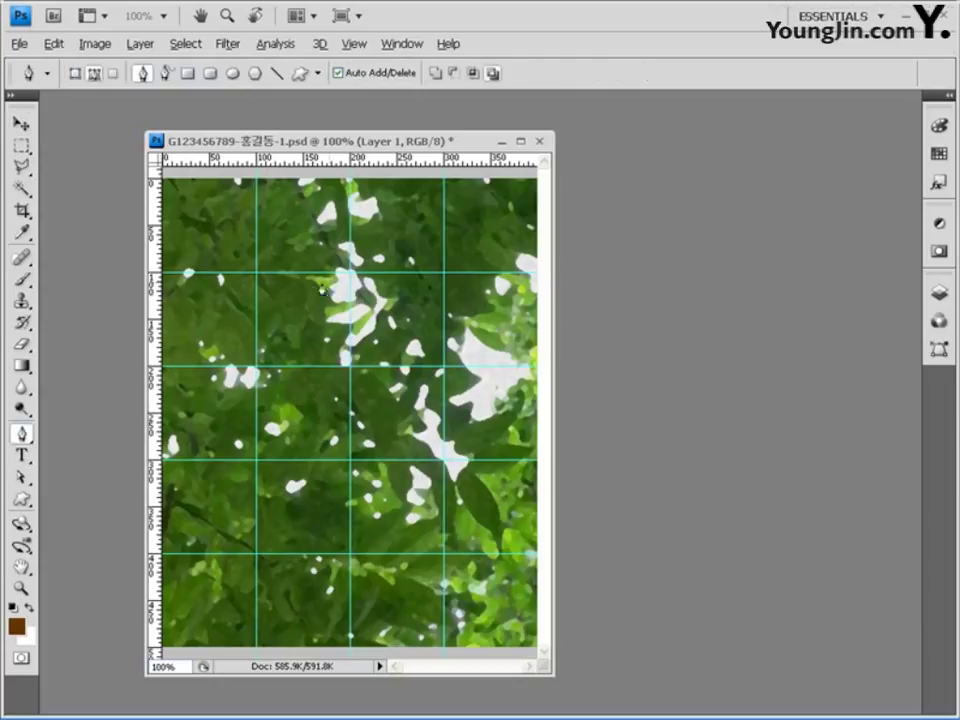
click(74, 75)
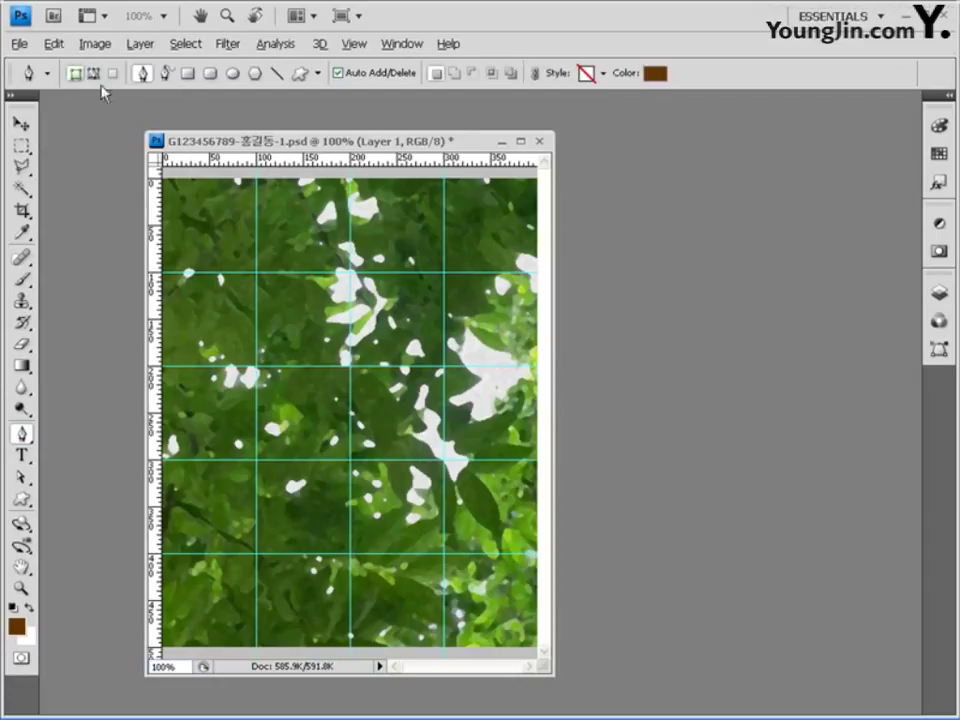
click(603, 75)
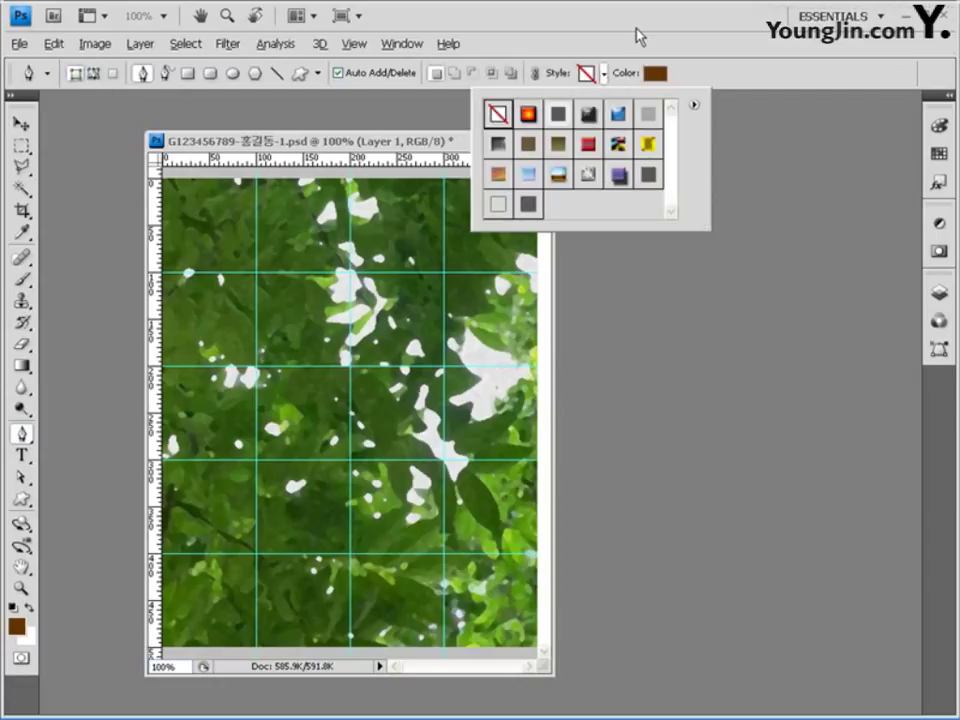
click(636, 32)
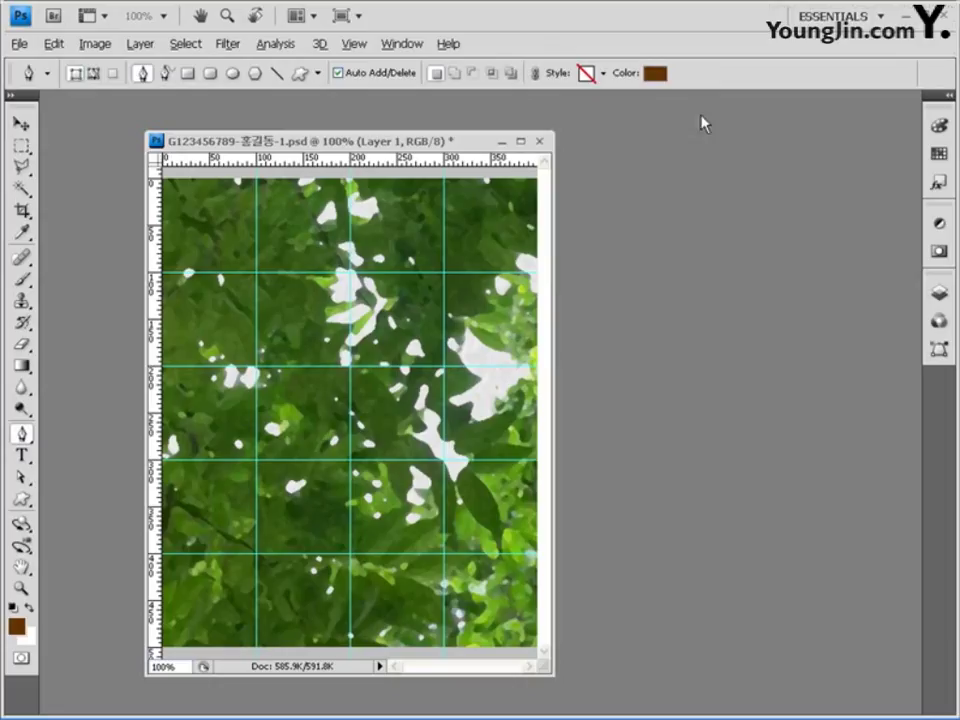
click(655, 73)
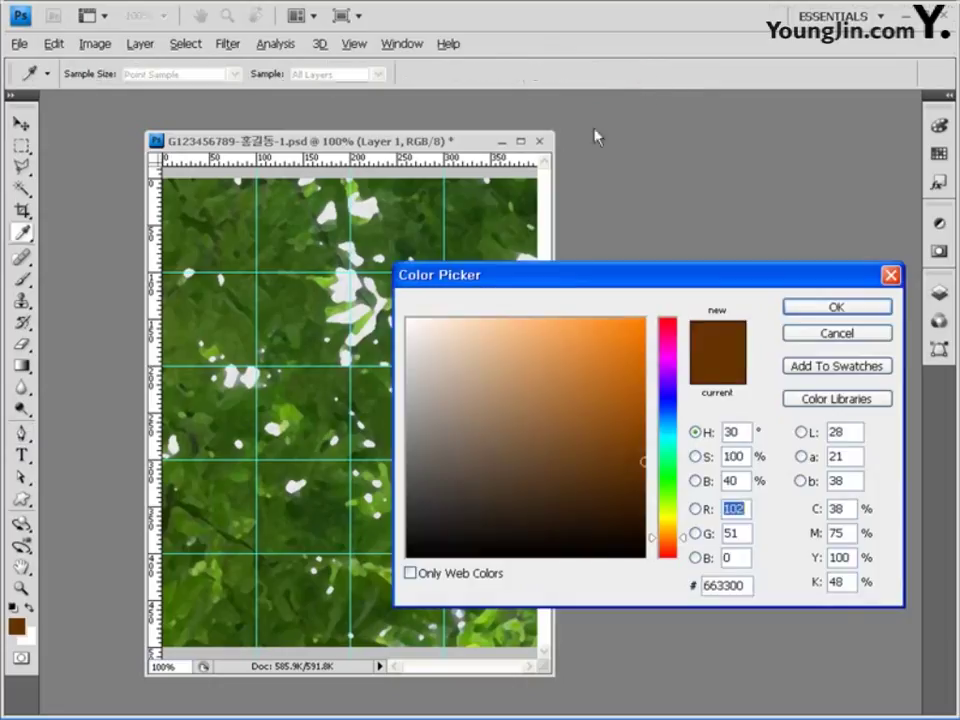
click(348, 252)
click(847, 307)
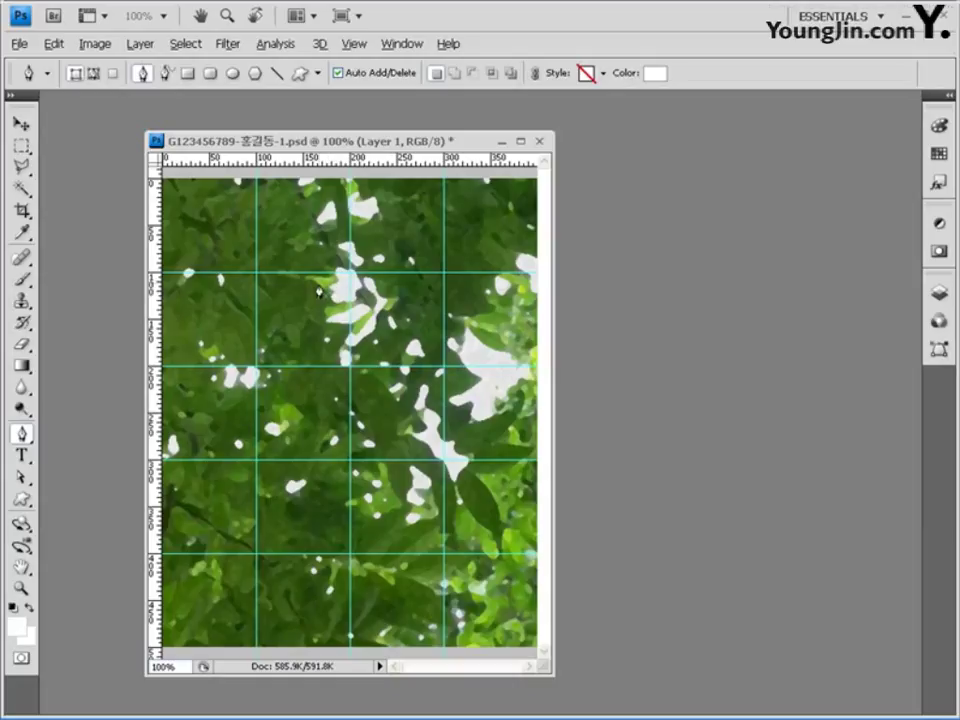
Draw a white bee silhouette with wings, body and two antennae around the upper-left guides of the canvas using the Pen tool
click(414, 256)
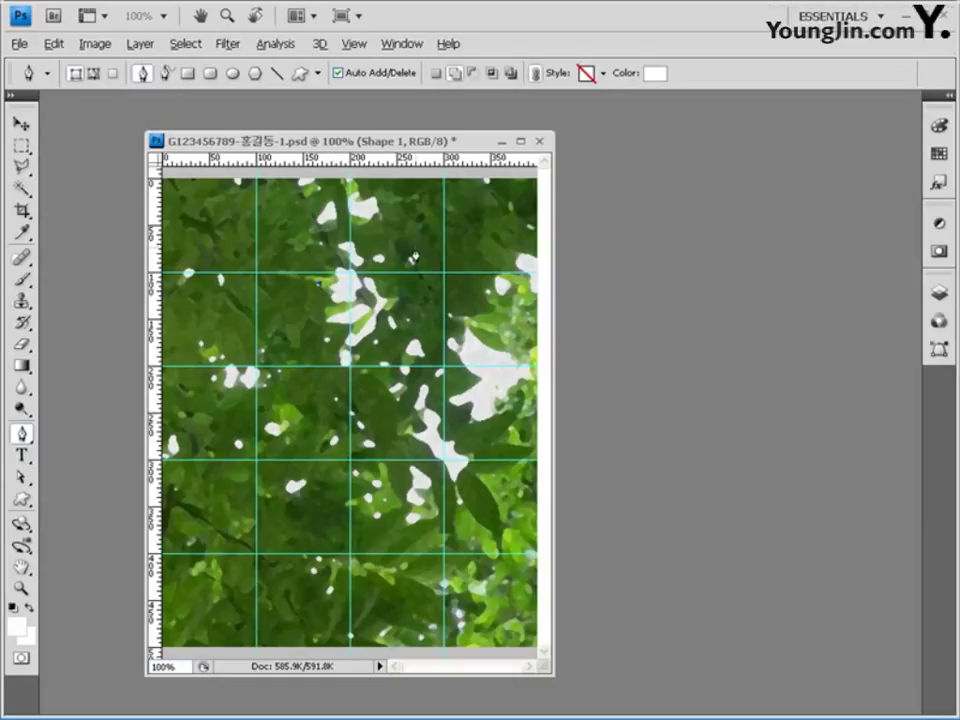
drag(414, 249, 458, 247)
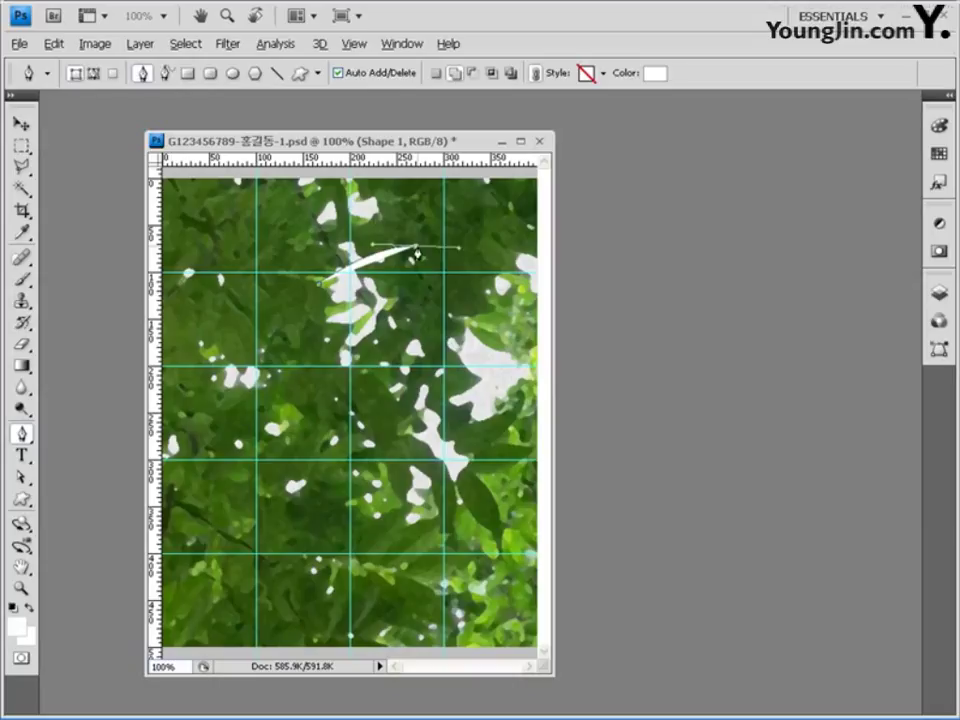
alt+click(415, 249)
drag(324, 292, 226, 293)
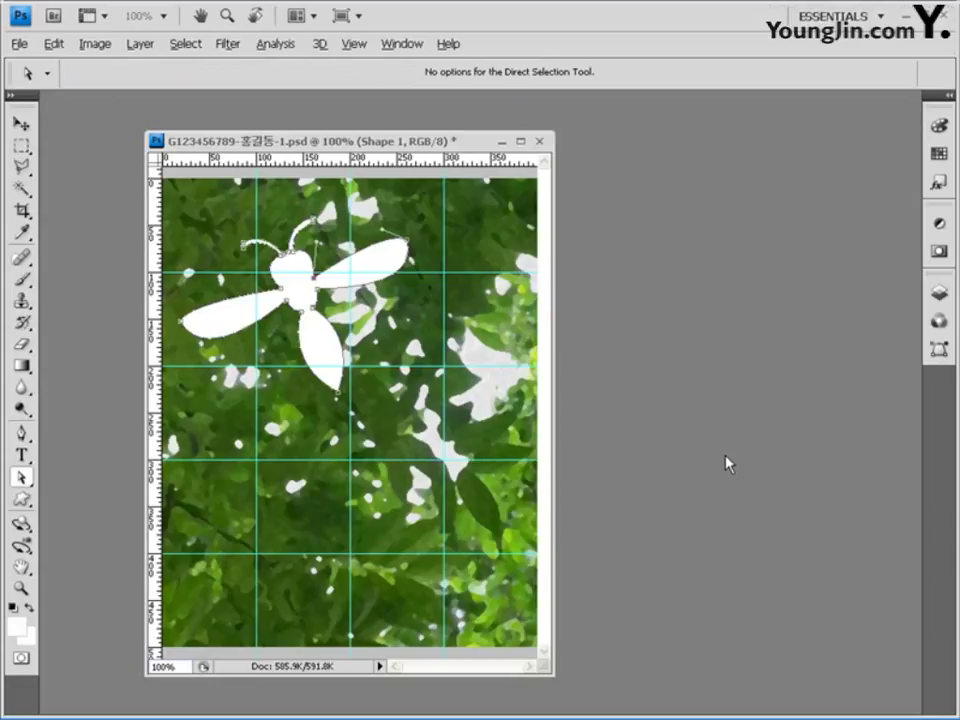
Save the bee shape's vector mask as a path named 꿀벌 and deselect the path
click(938, 348)
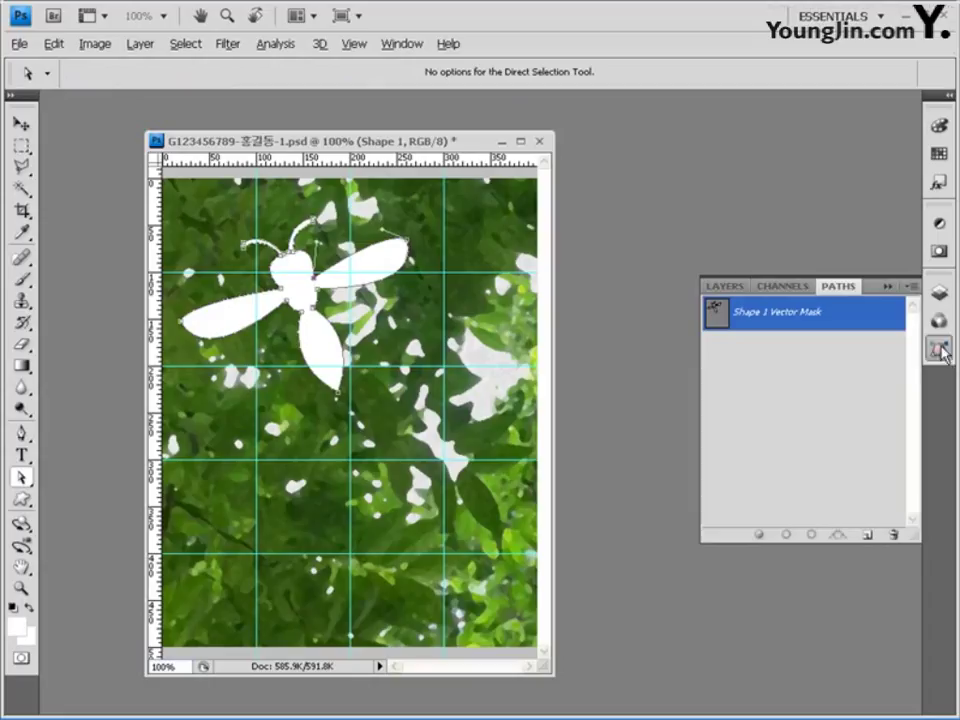
double_click(802, 317)
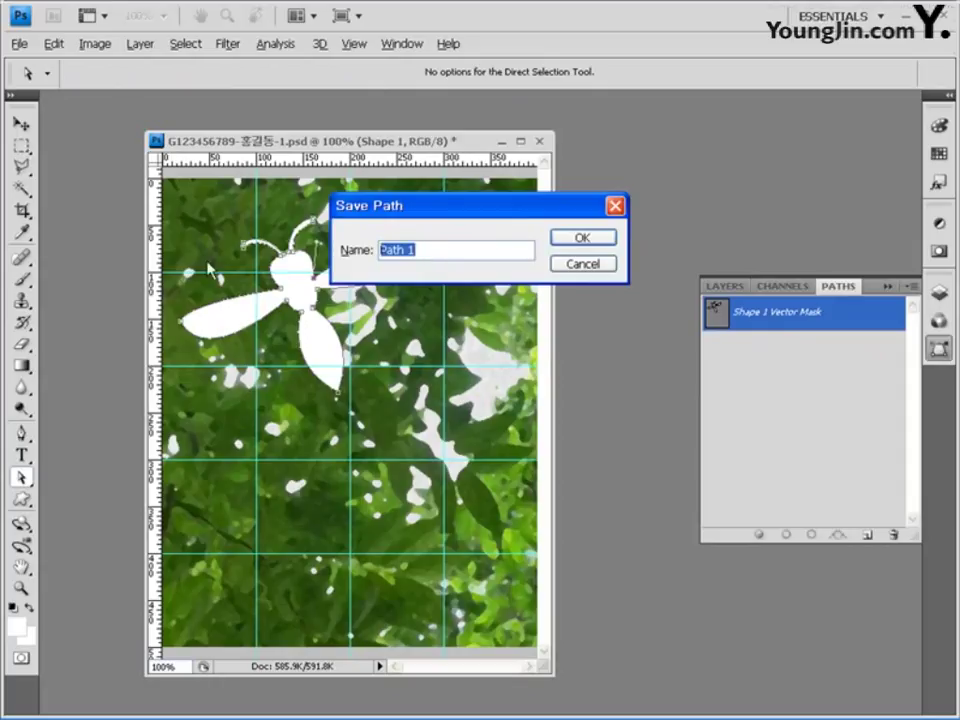
text(R)
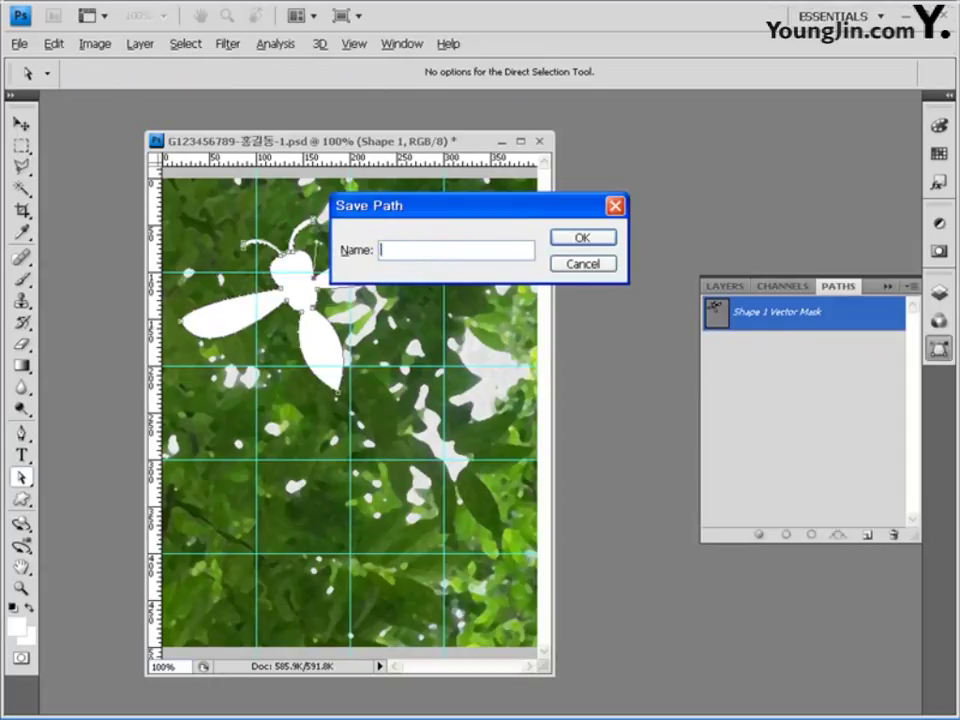
text(꿀벌)
click(581, 238)
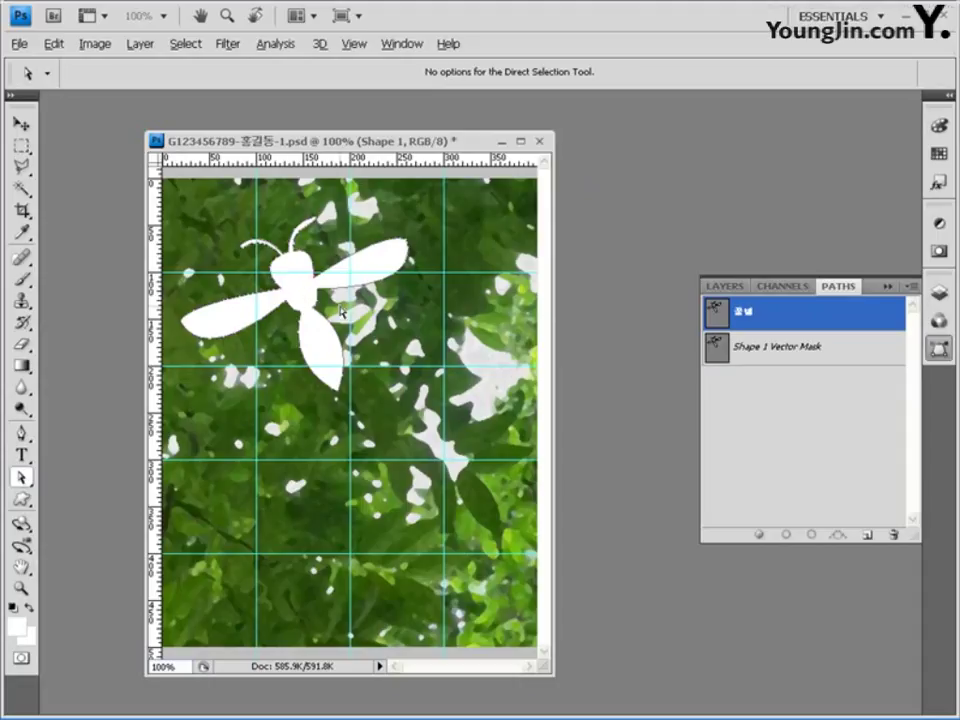
click(805, 405)
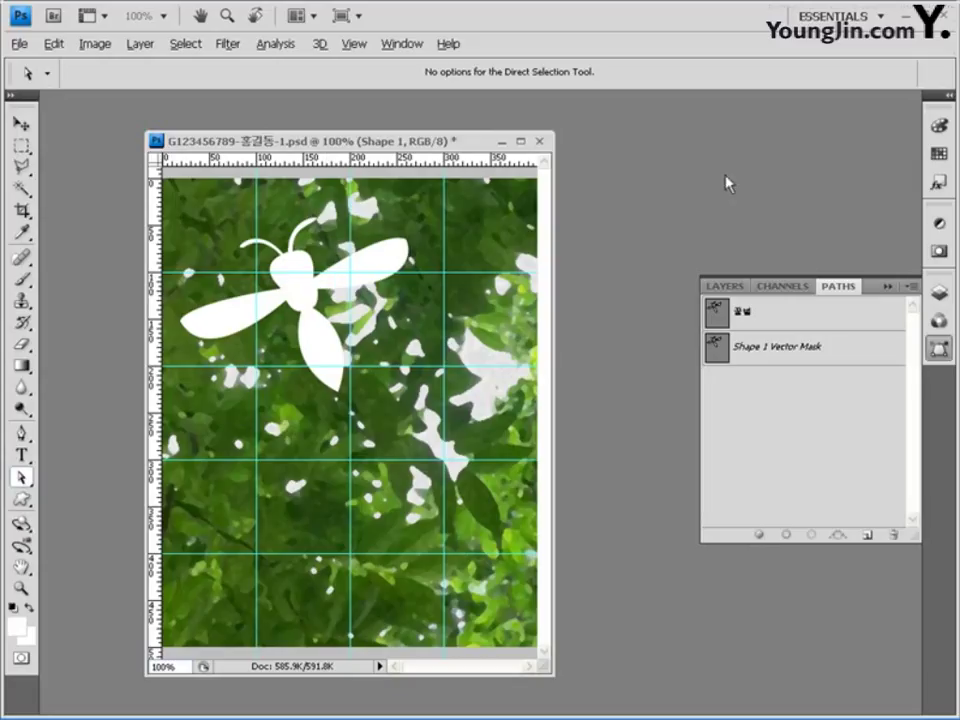
Open the red berry photo 1급-2 from the Chapter01 folder
double_click(676, 190)
click(313, 176)
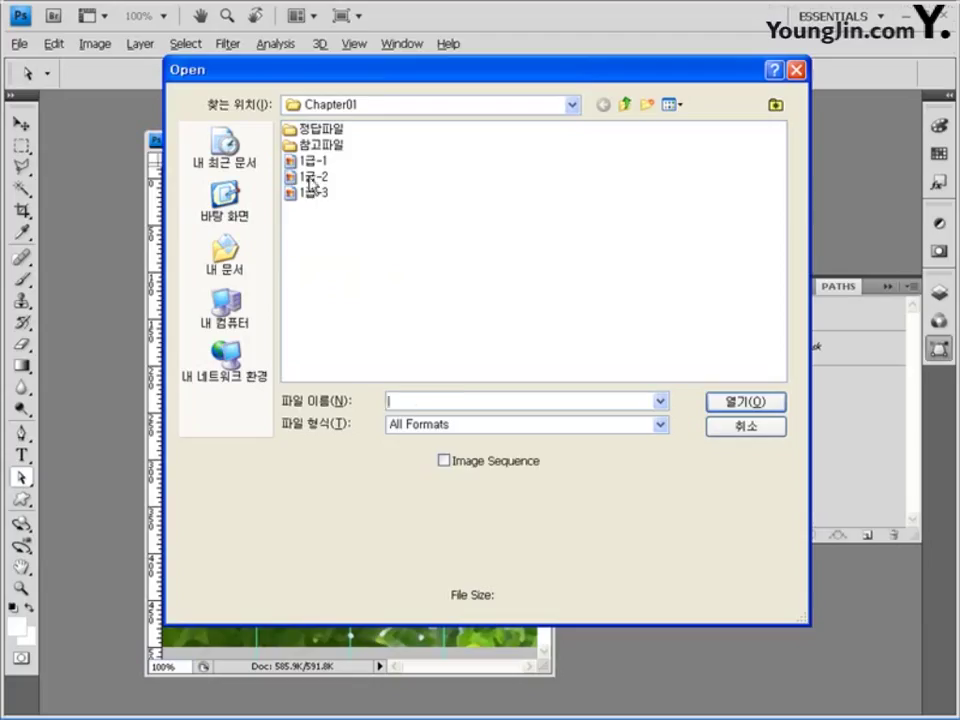
click(755, 401)
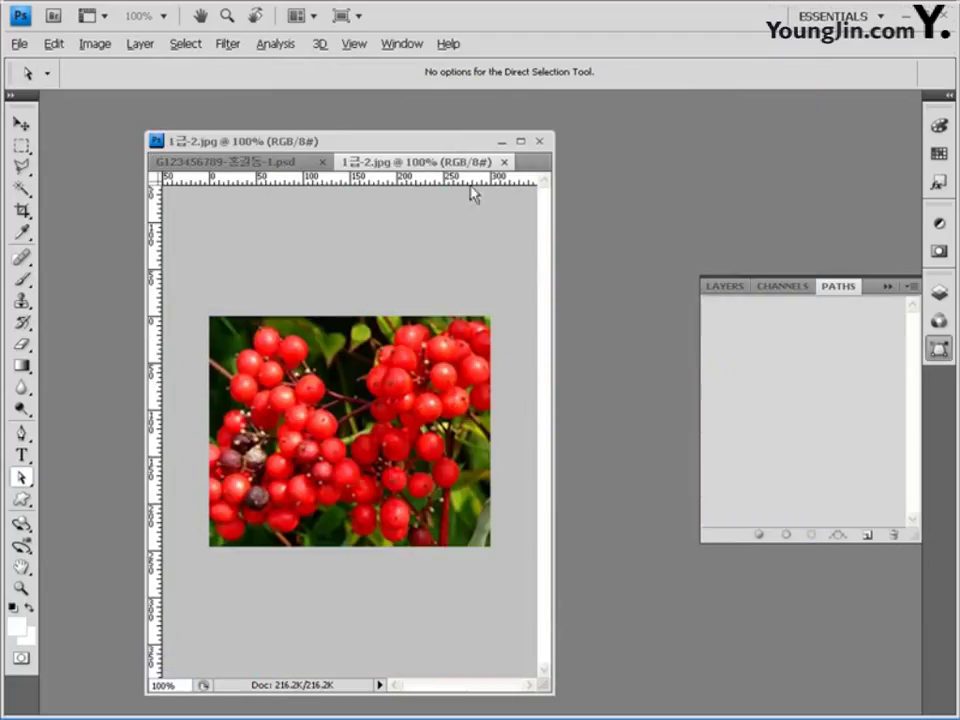
Separate 1급-2.jpg into its own window and copy the entire berry photo into the composition as a new layer
drag(412, 161, 671, 159)
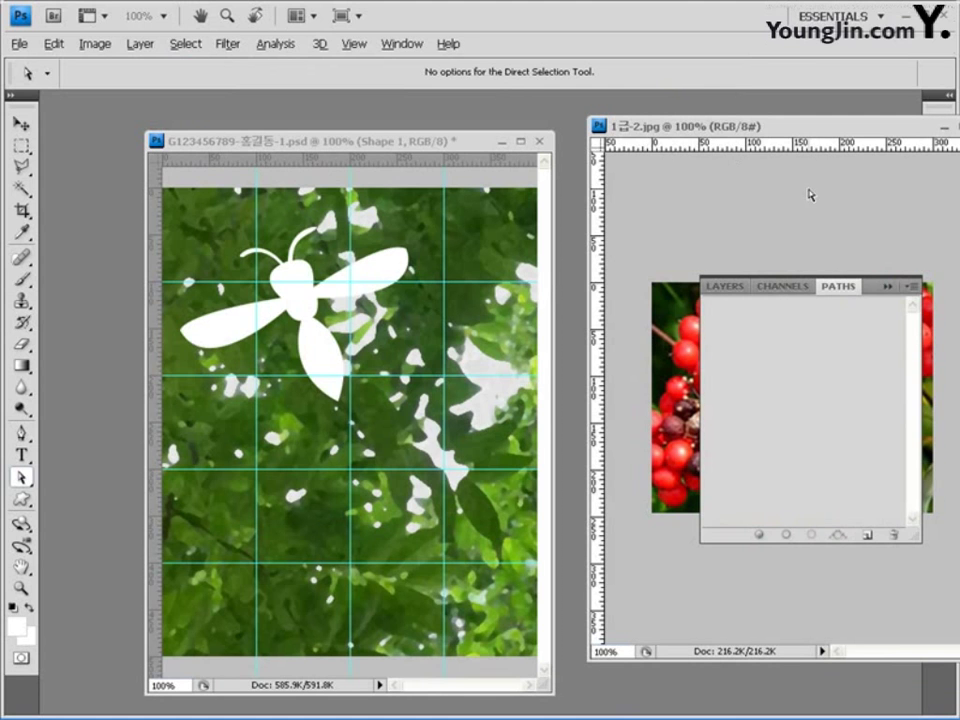
key(ctrl+a)
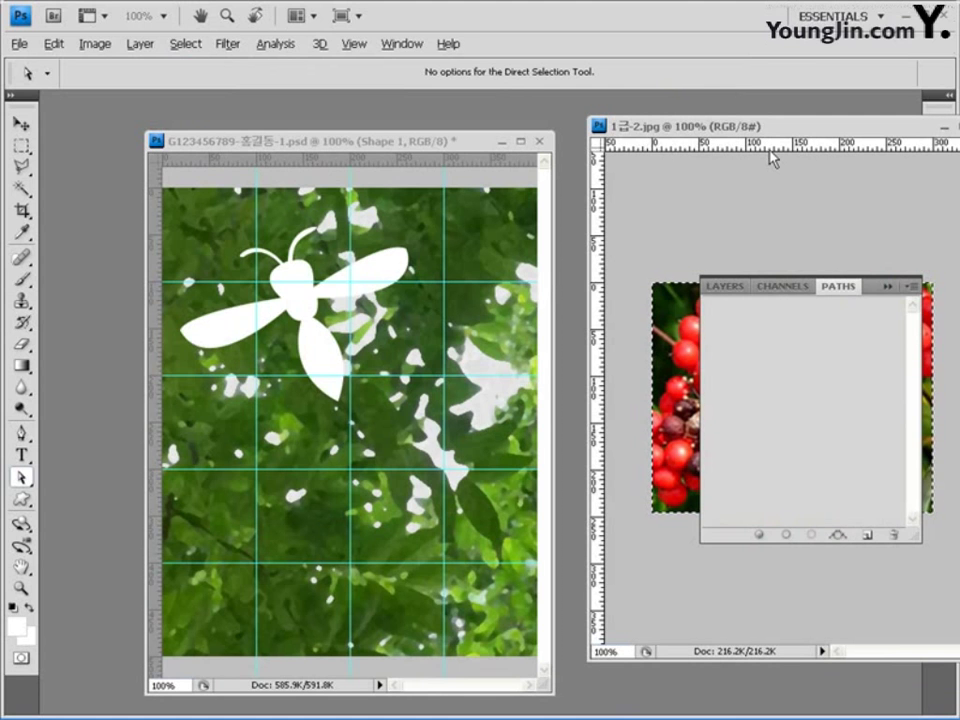
click(426, 152)
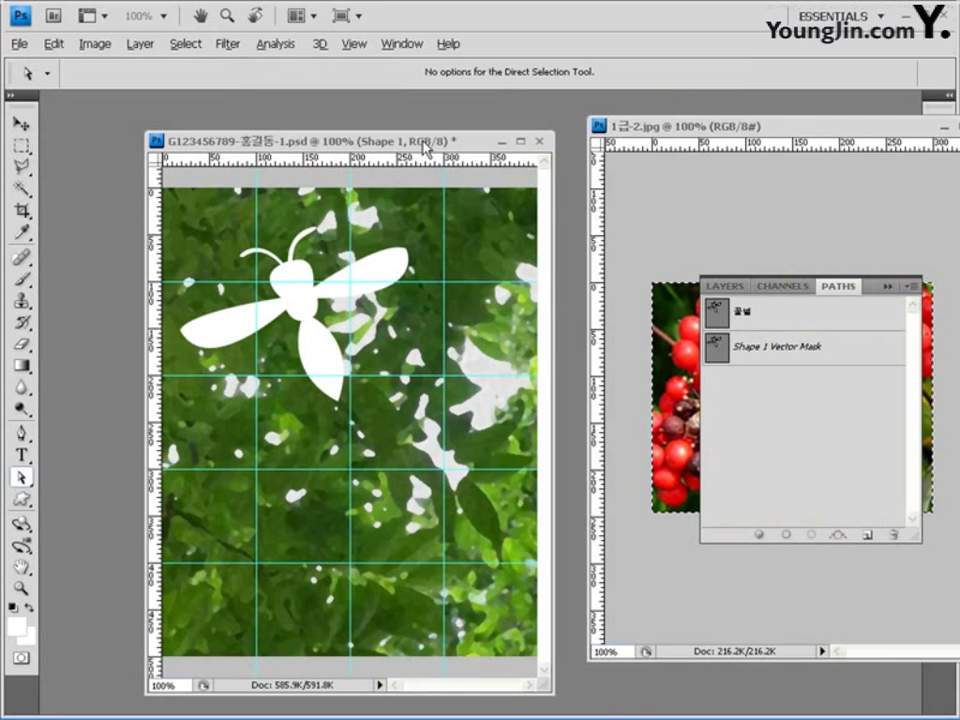
key(ctrl+v)
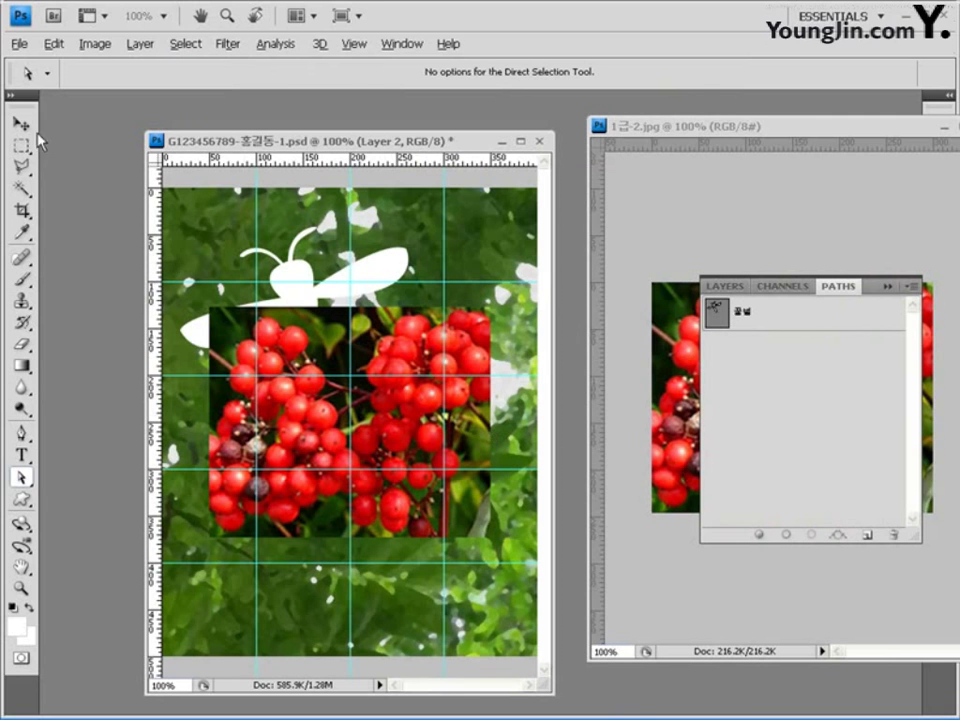
Move the berry layer so it covers the bee, then clip it to the bee shape layer
key(v)
drag(404, 353, 361, 249)
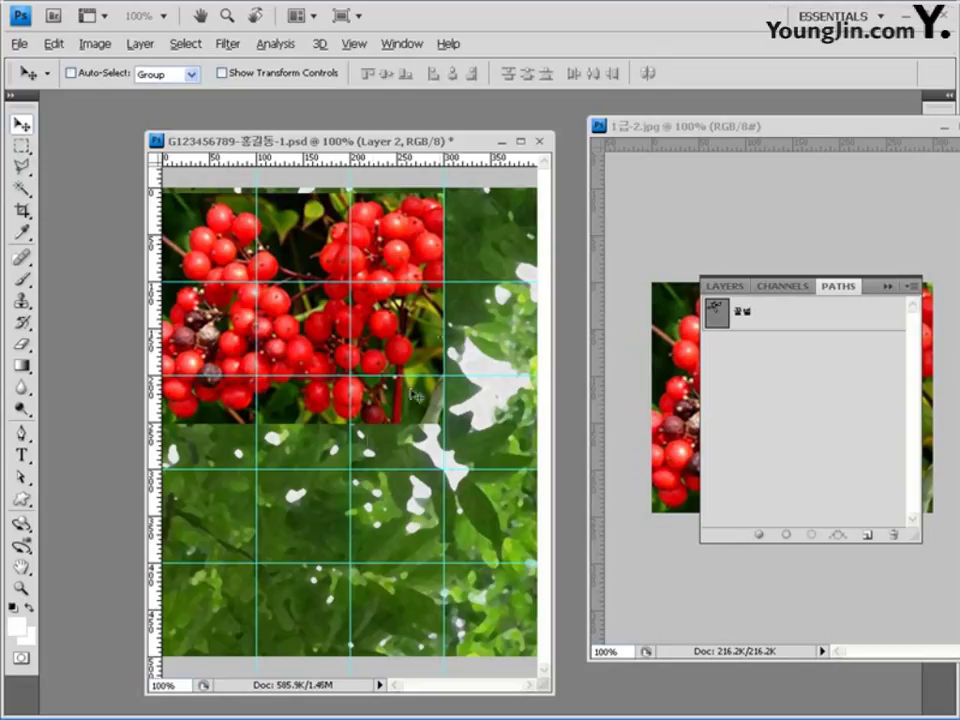
click(726, 287)
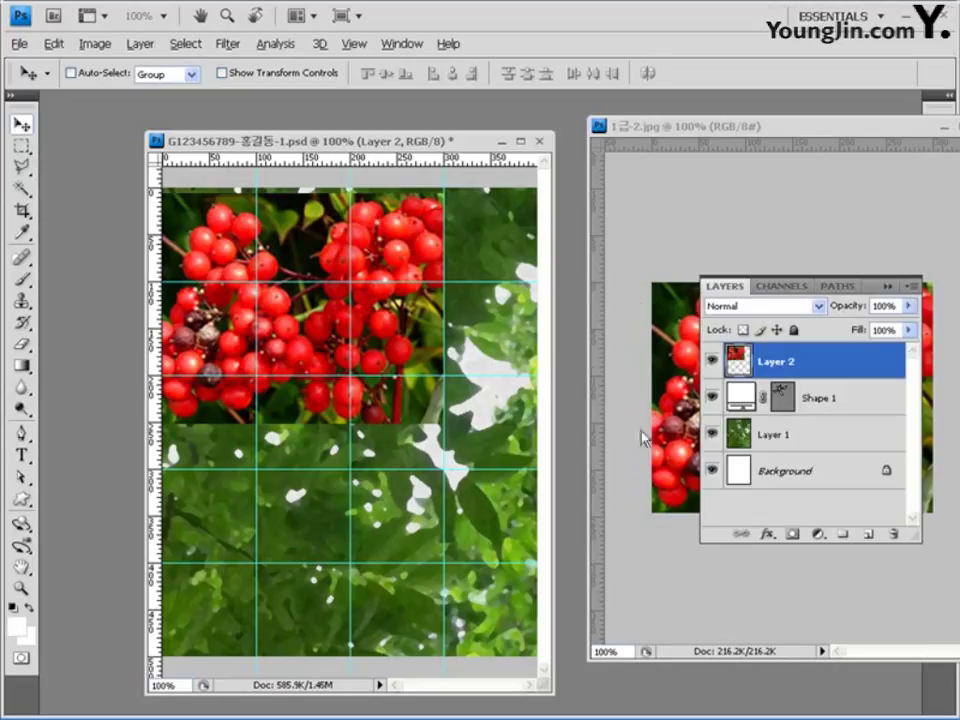
alt+click(833, 379)
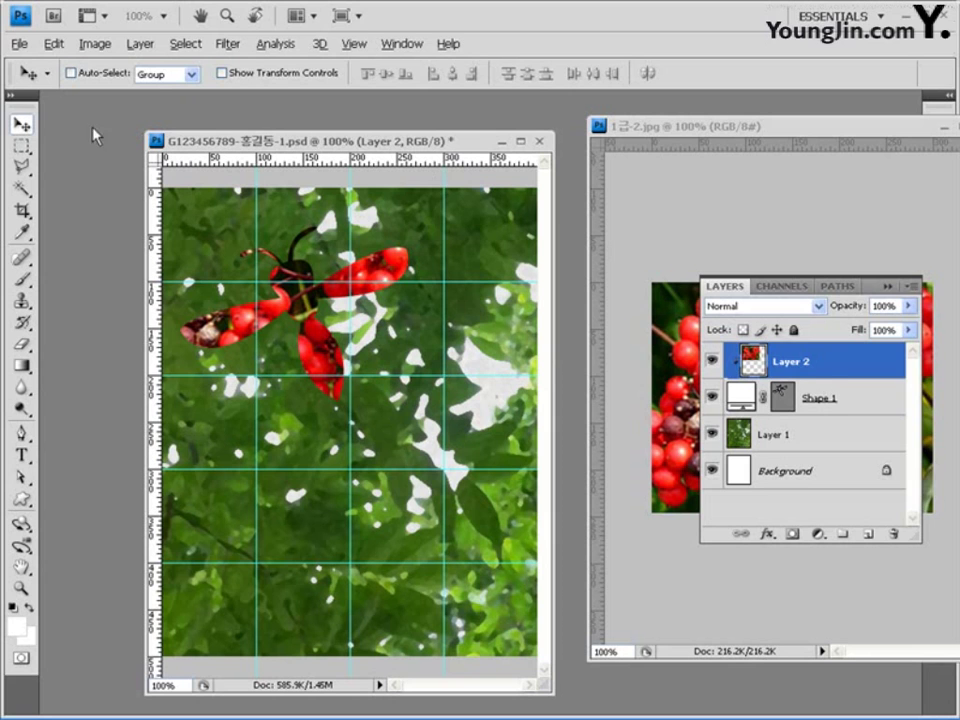
Release the berry layer's clipping mask and create it again over the bee shape
click(141, 45)
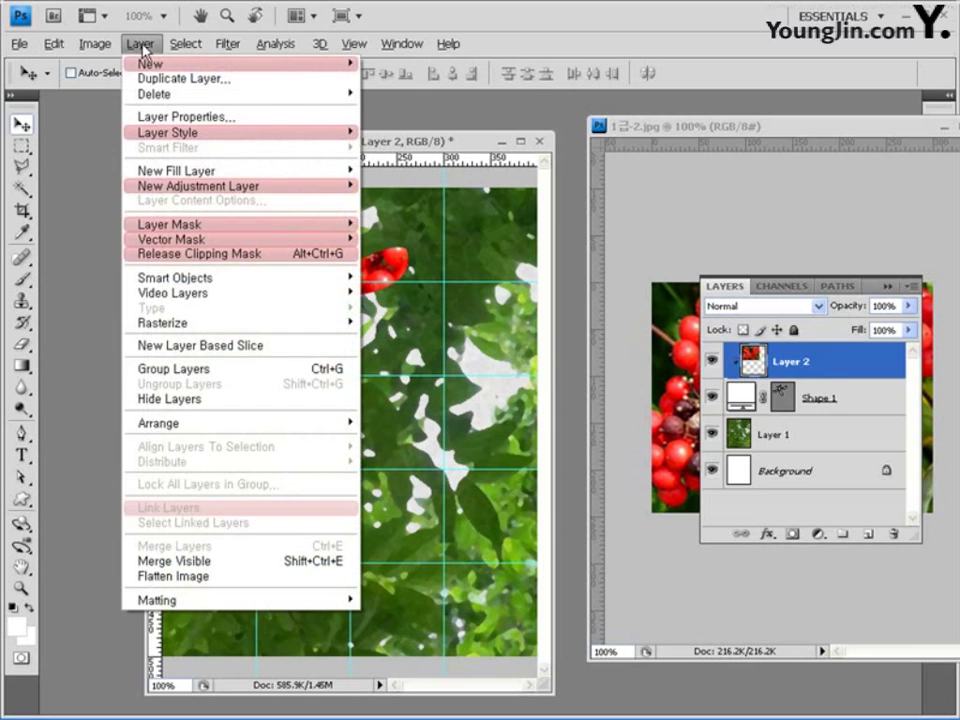
click(239, 257)
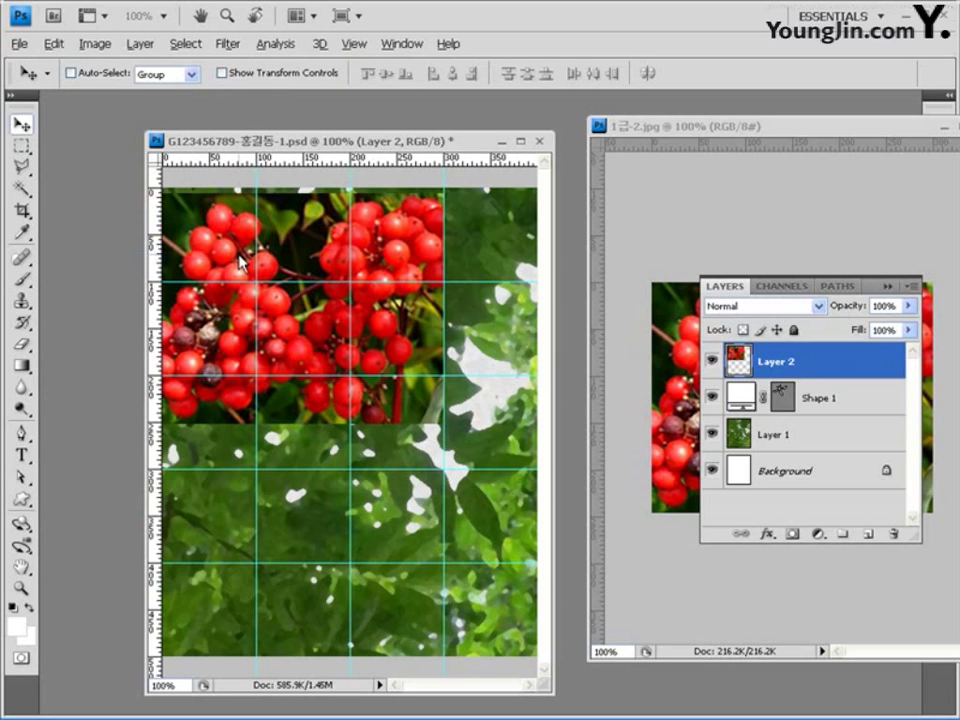
click(139, 45)
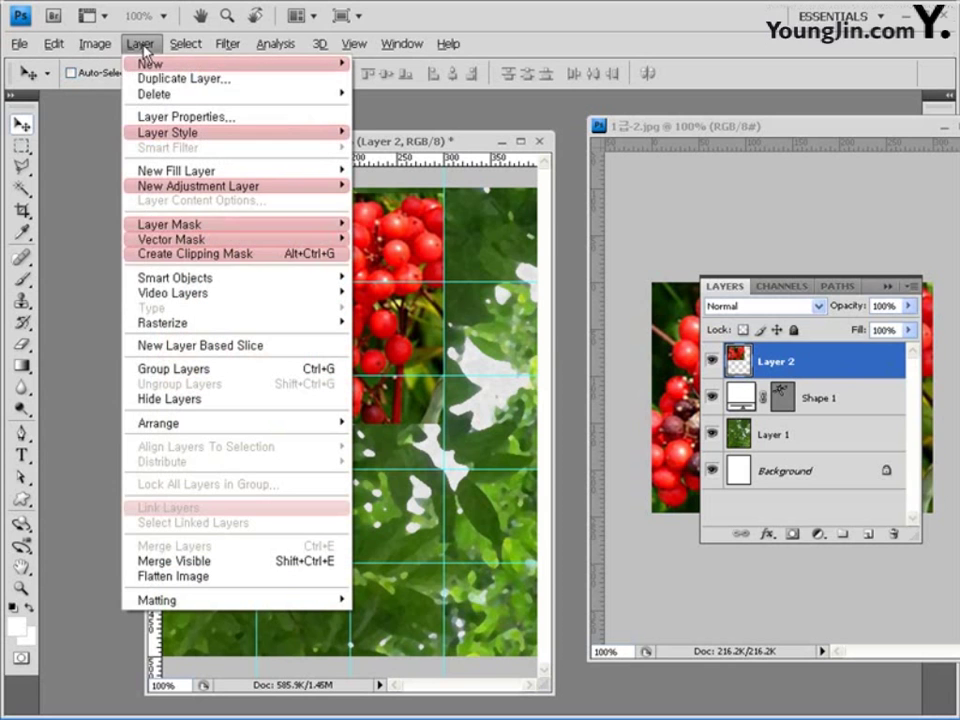
click(193, 258)
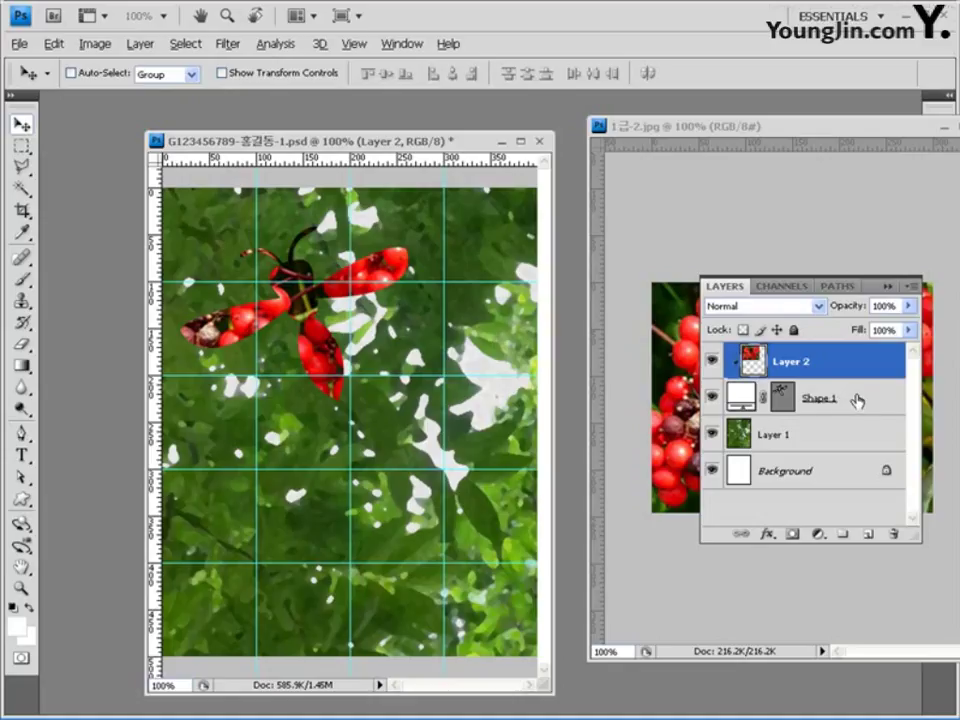
Give the bee shape layer a 3 px white (ffffff) outside stroke and an inner shadow with the default settings
click(857, 401)
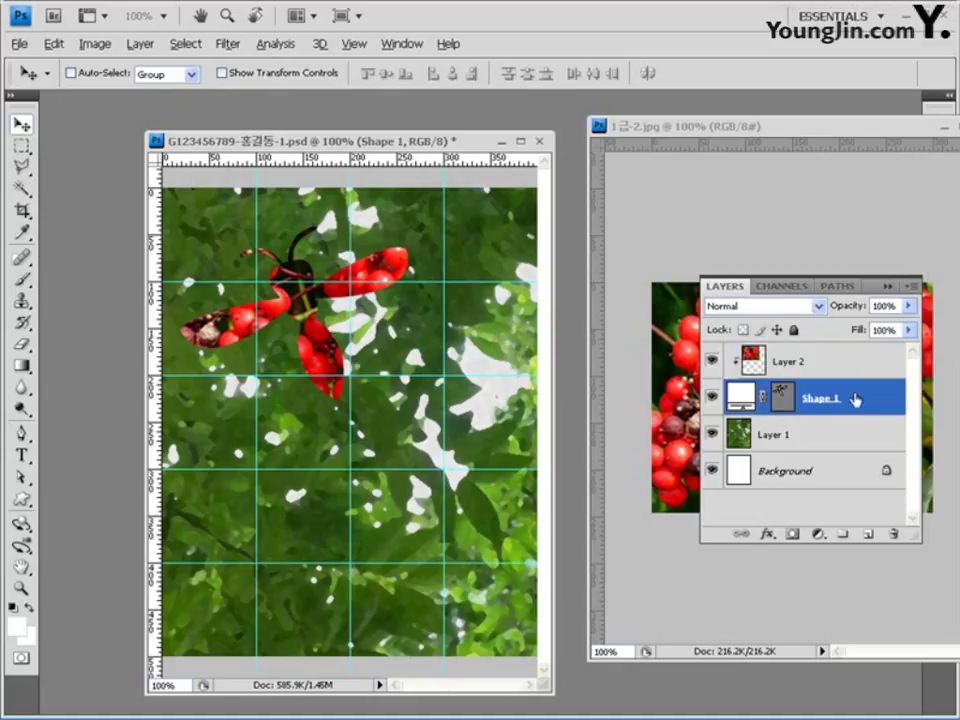
click(768, 540)
click(808, 529)
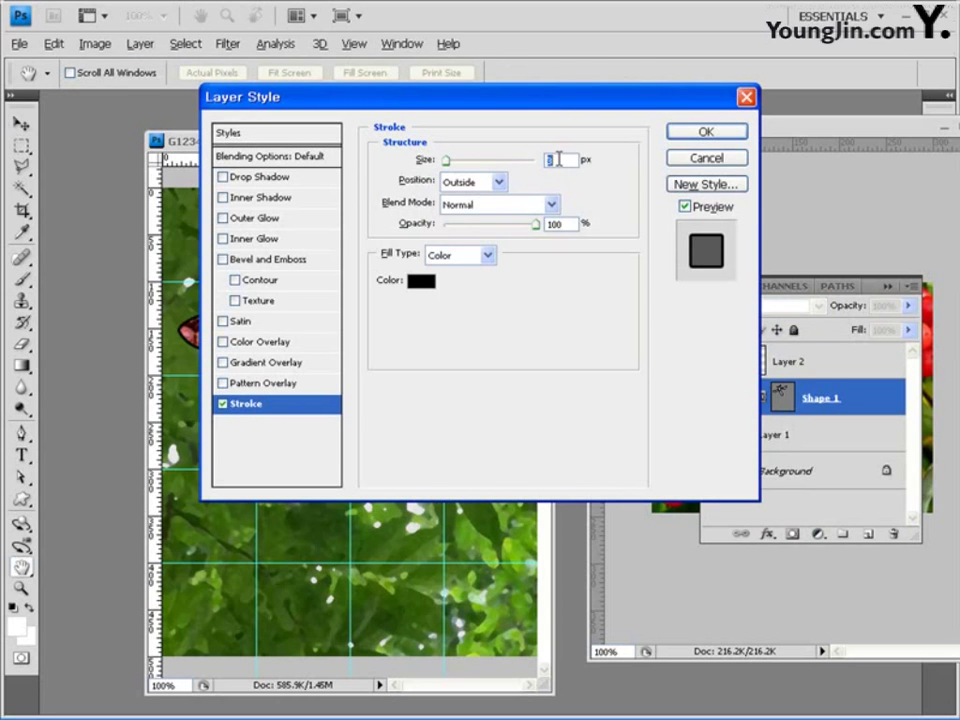
click(423, 283)
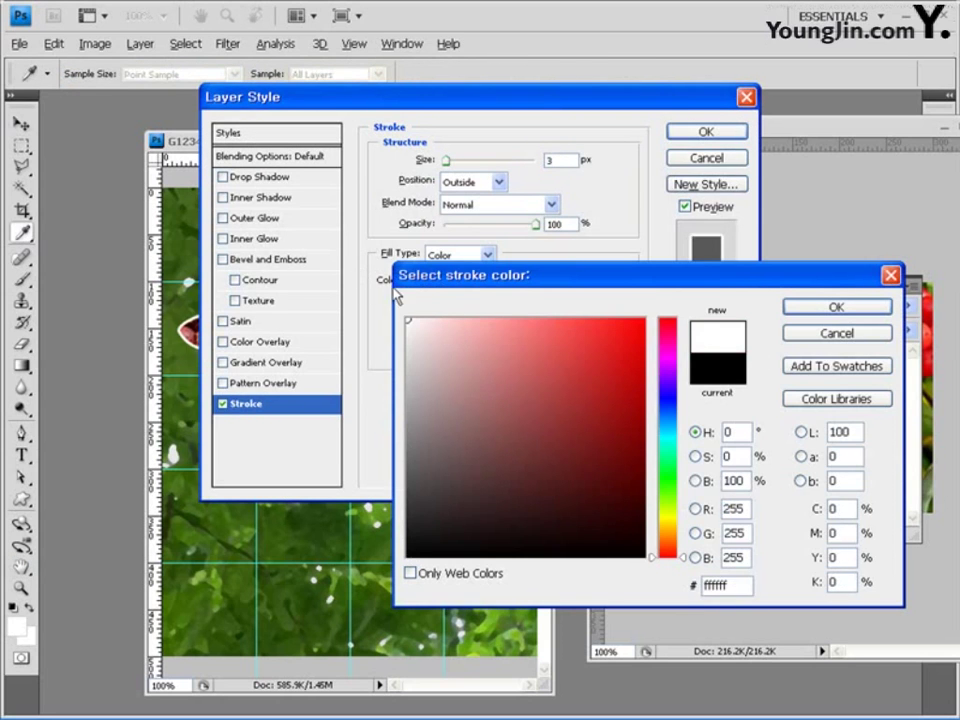
drag(748, 586, 703, 586)
click(836, 309)
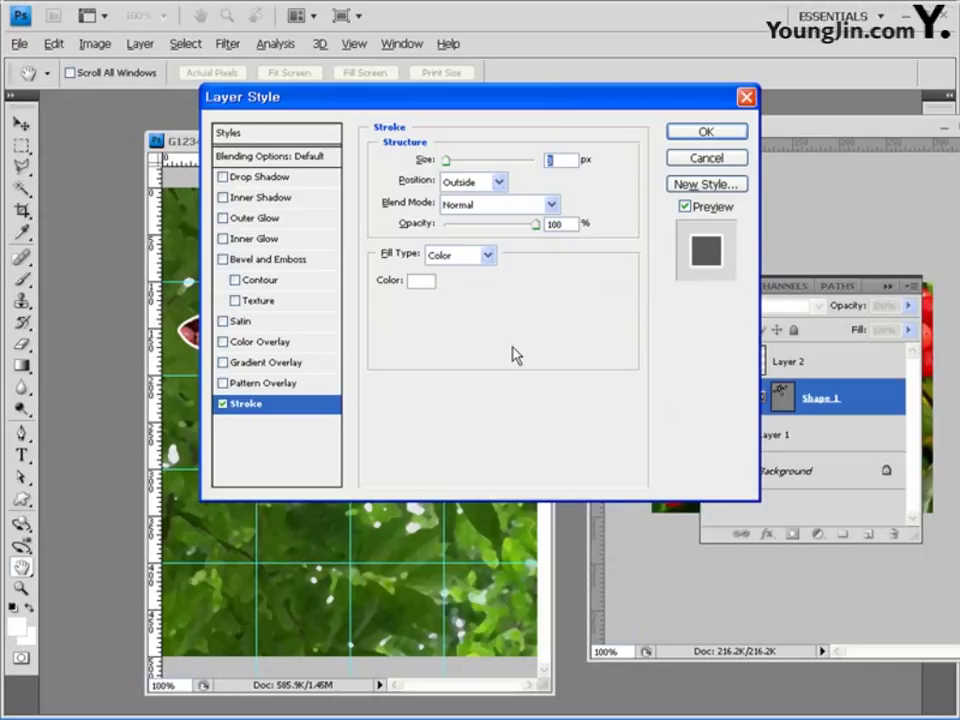
click(263, 200)
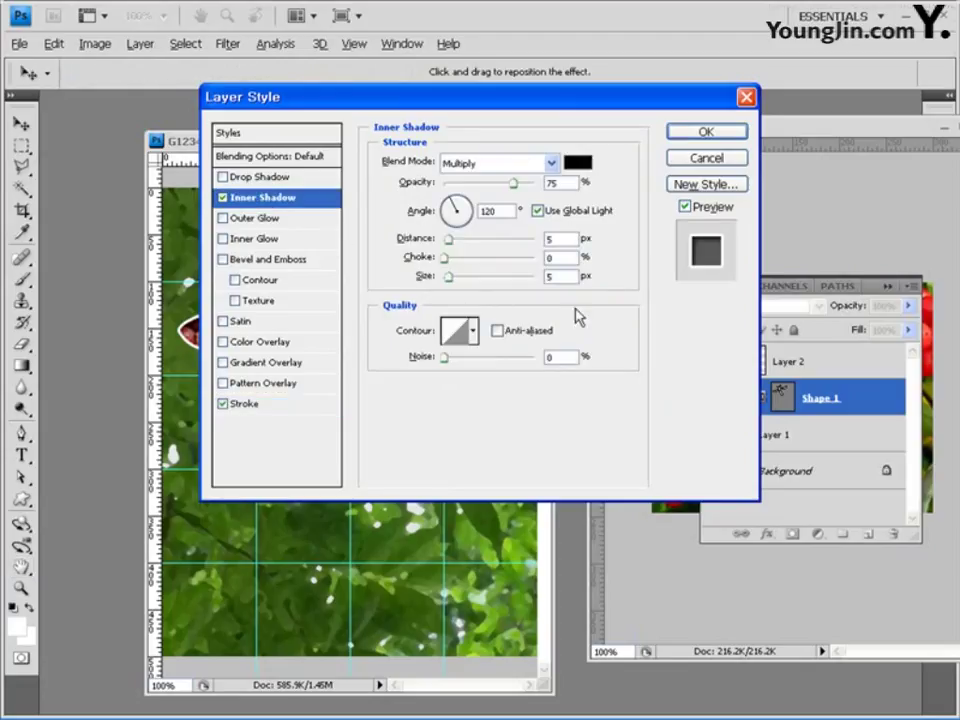
click(727, 137)
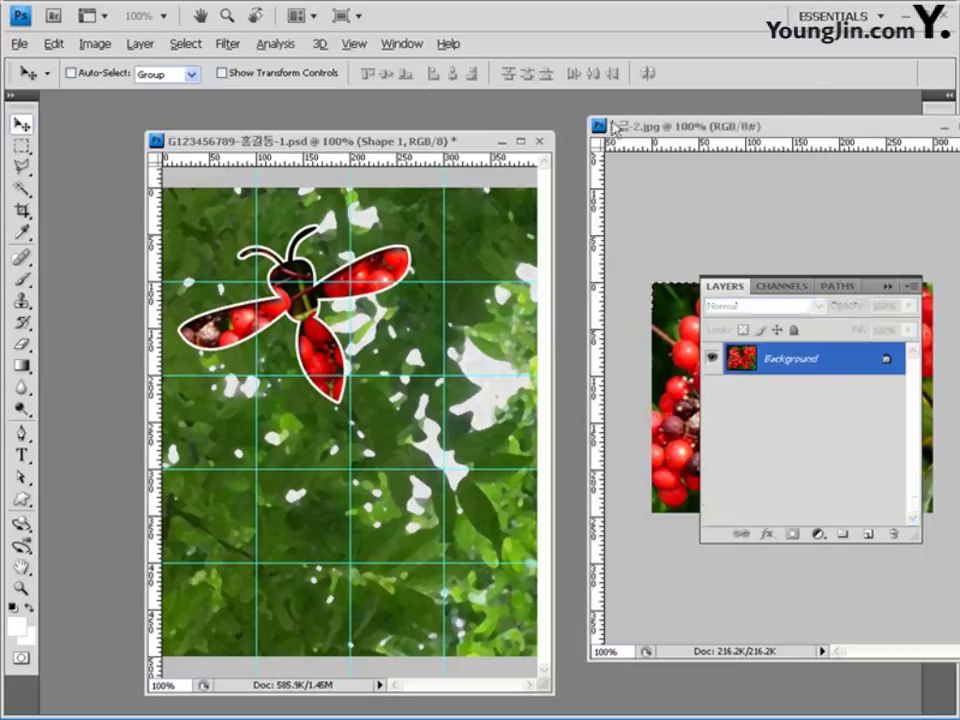
Open the teacup photo 1급-3 from the Chapter01 folder and reposition its window so the whole cup and saucer are unobstructed
key(ctrl+Tab)
key(ctrl+a)
key(ctrl+o)
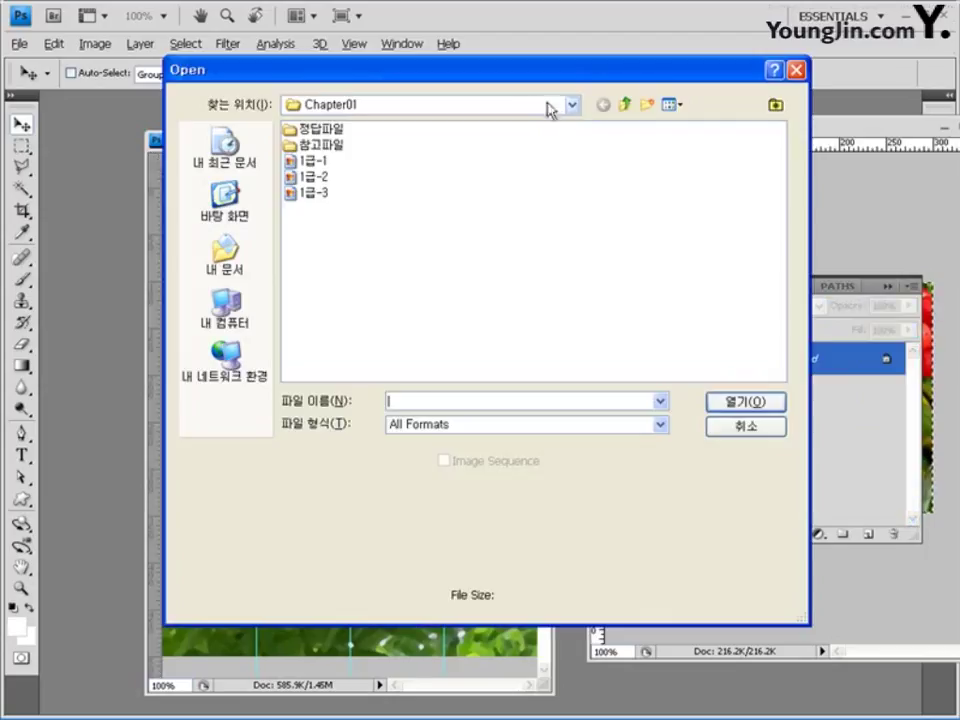
click(316, 195)
click(752, 402)
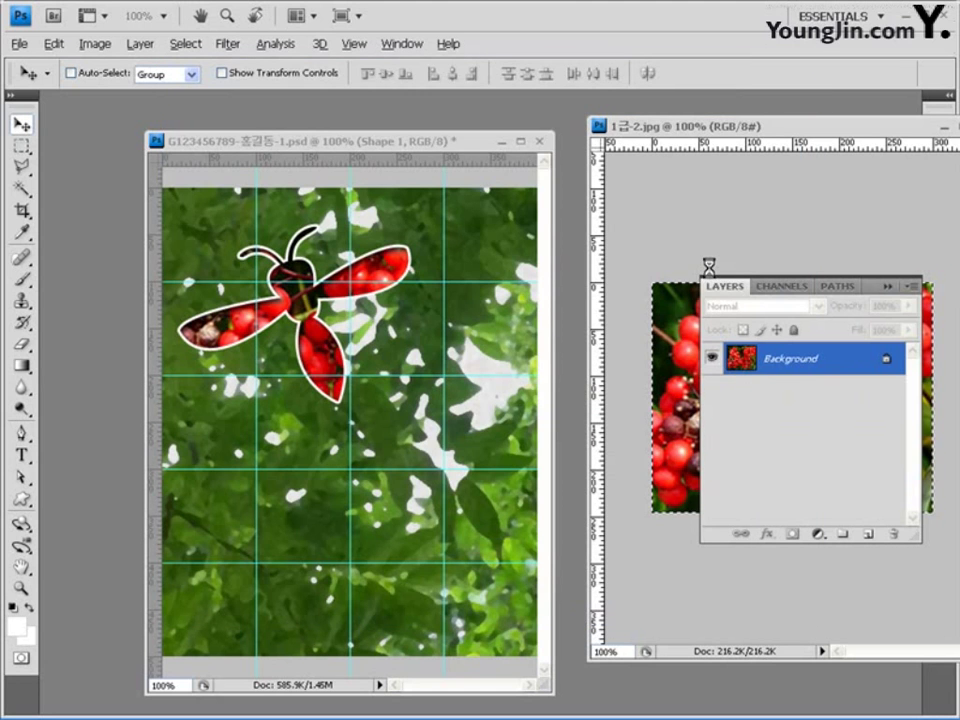
drag(818, 128, 680, 129)
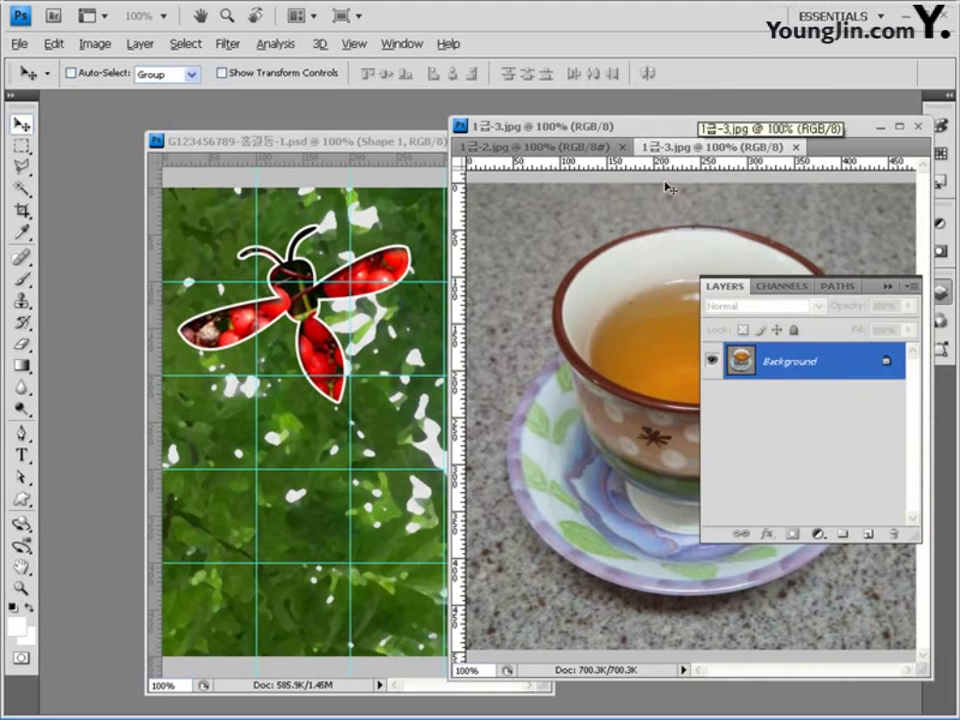
drag(644, 126, 414, 121)
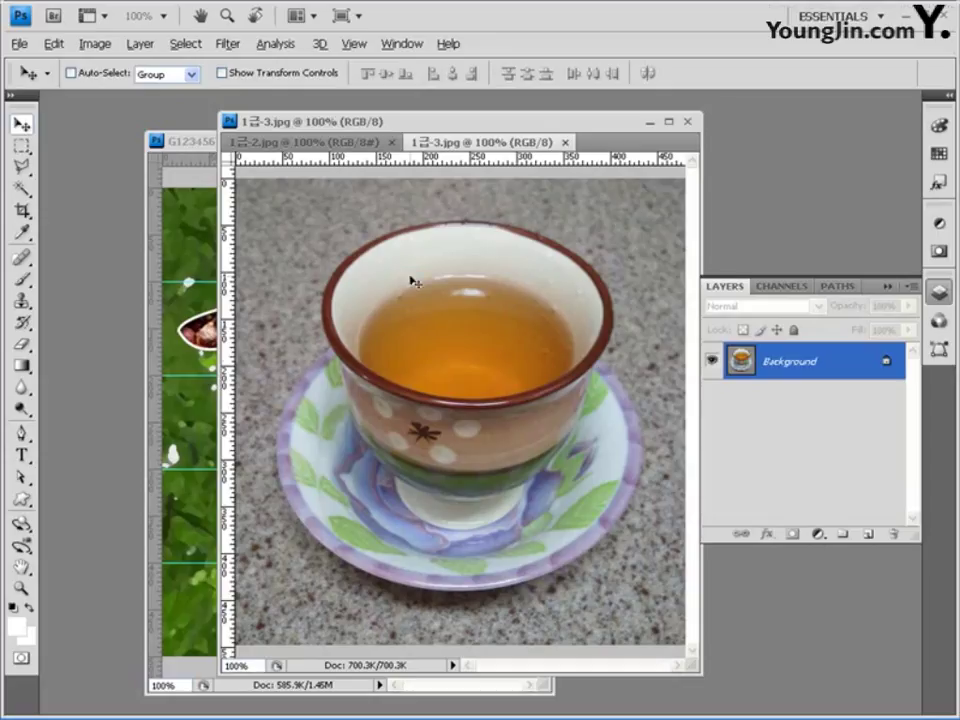
Trace a closed path around the outer edge of the teacup and saucer with the Pen tool in Paths mode
click(22, 435)
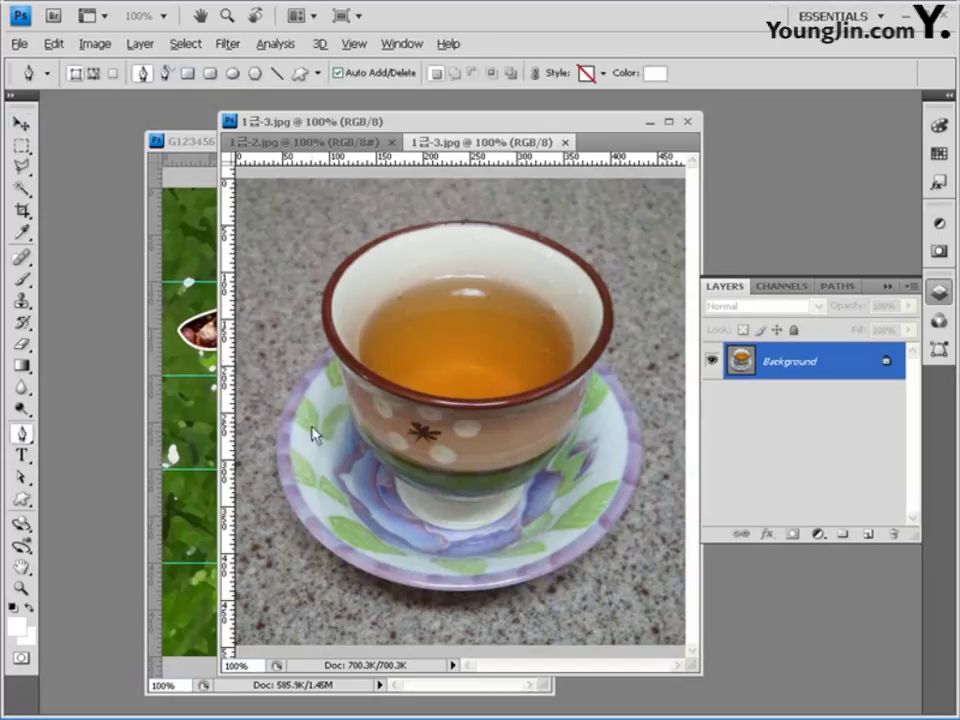
click(93, 75)
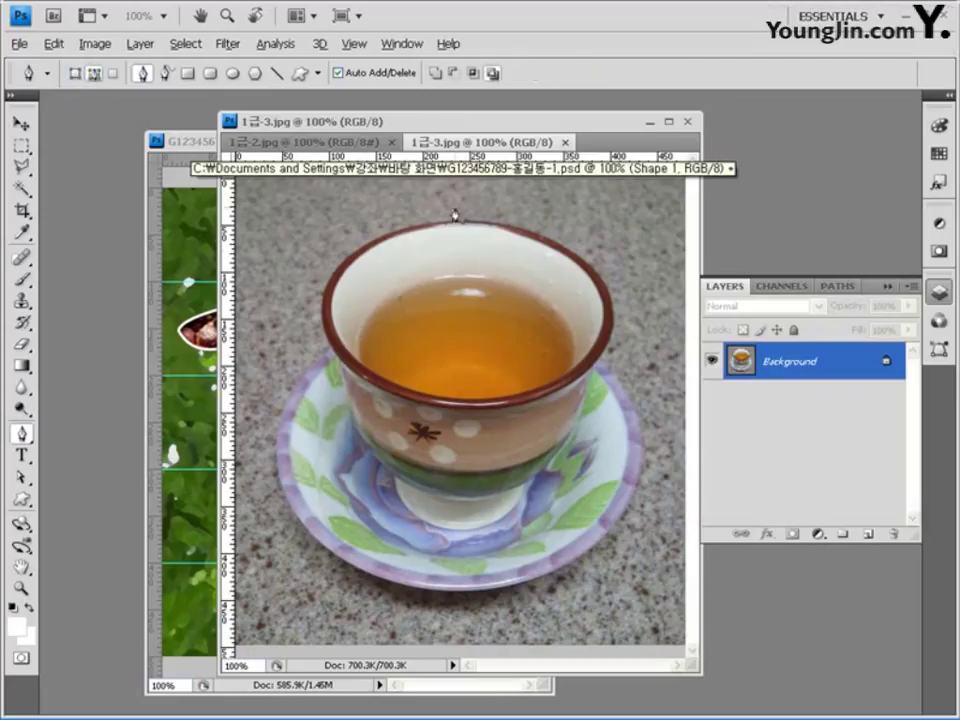
drag(465, 220, 413, 219)
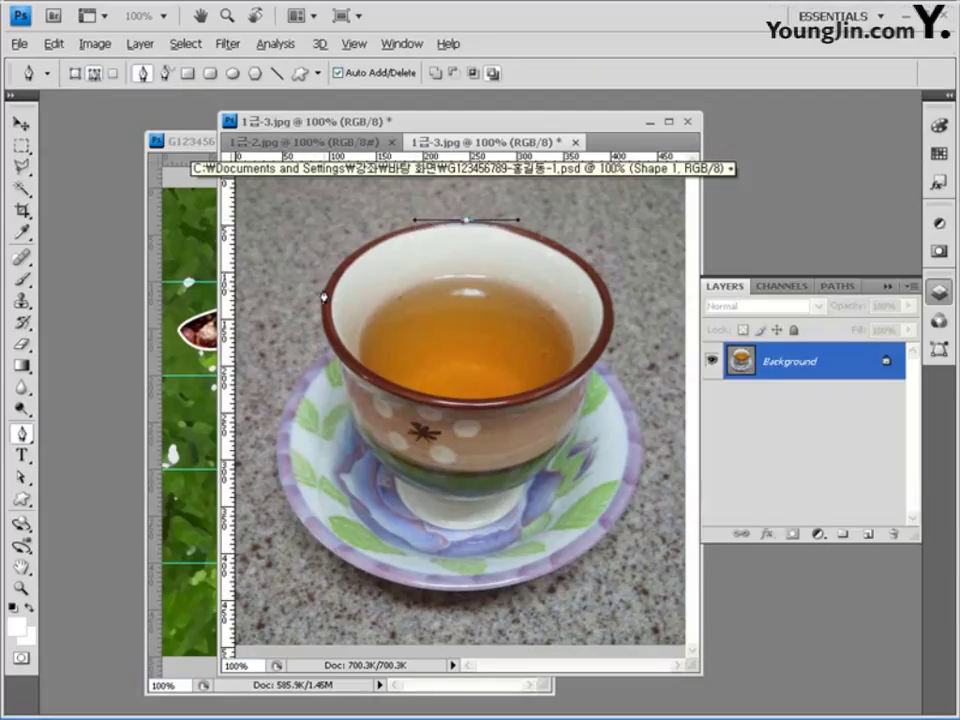
drag(325, 296, 315, 340)
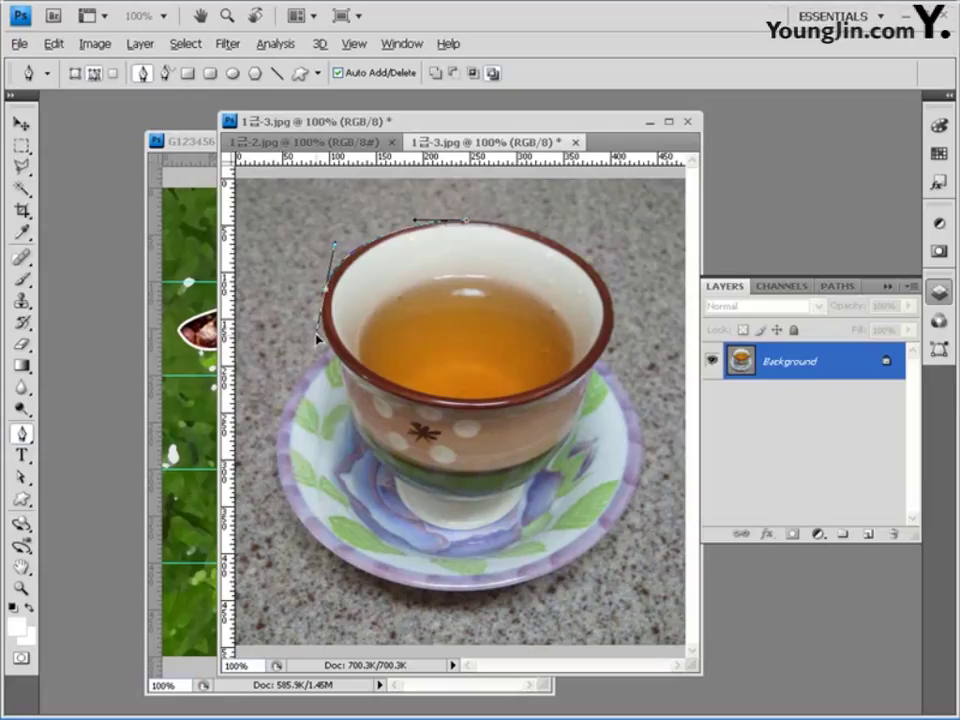
drag(278, 425, 276, 467)
drag(375, 577, 463, 617)
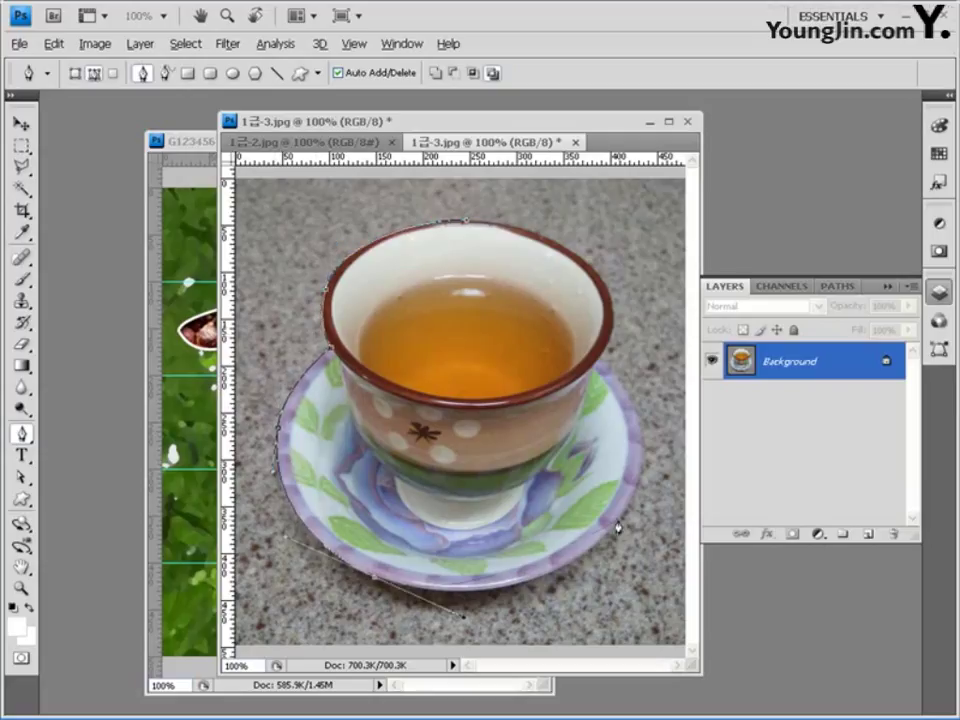
drag(617, 522, 645, 492)
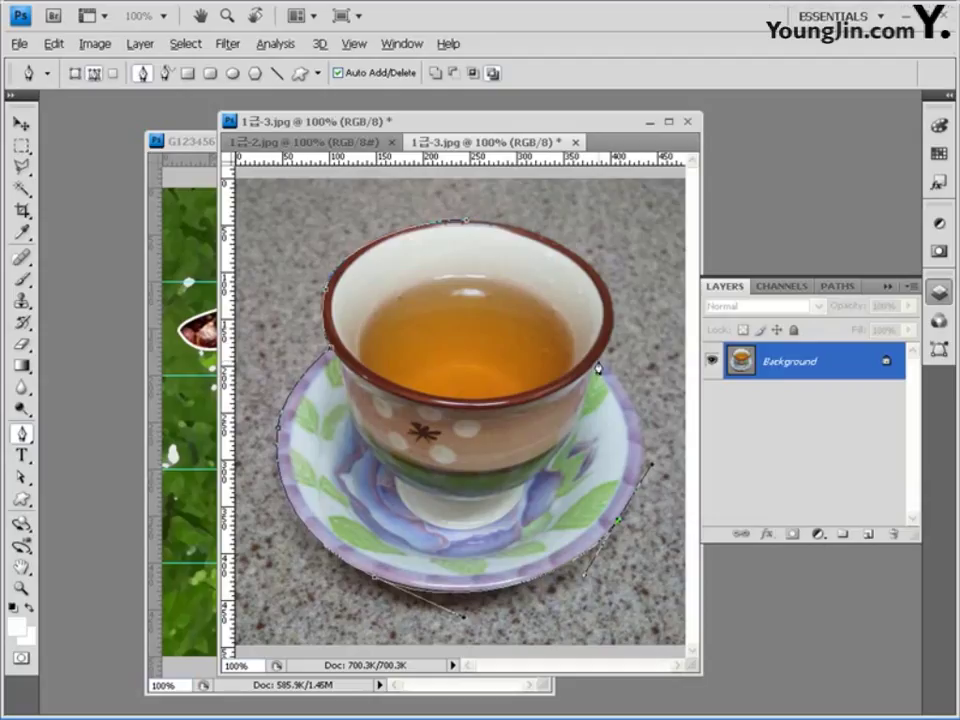
click(612, 321)
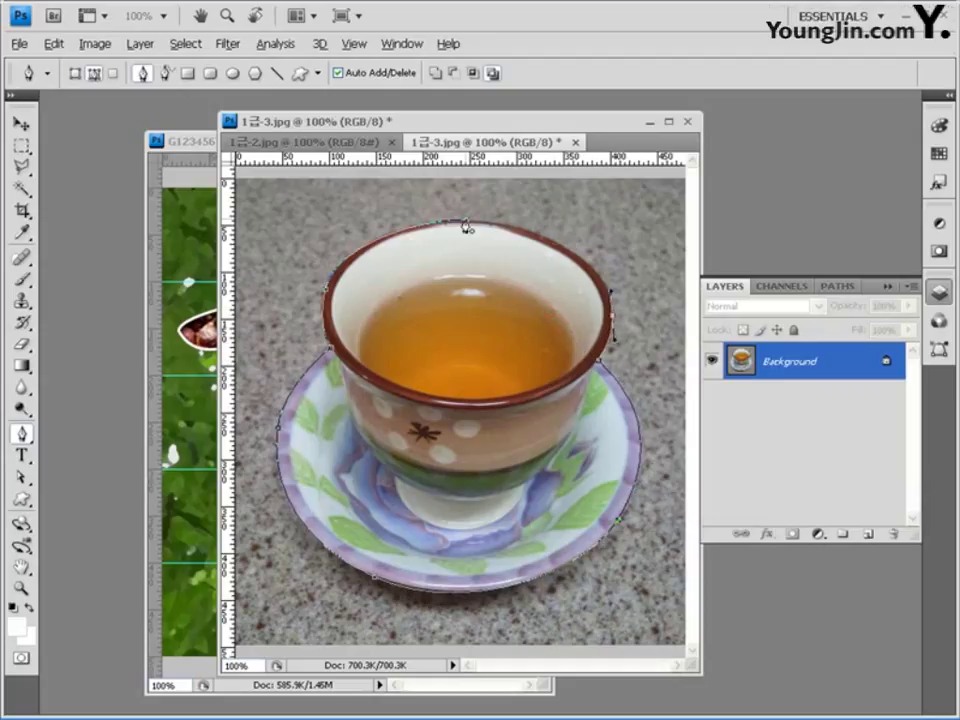
drag(466, 219, 415, 219)
key(ctrl+Return)
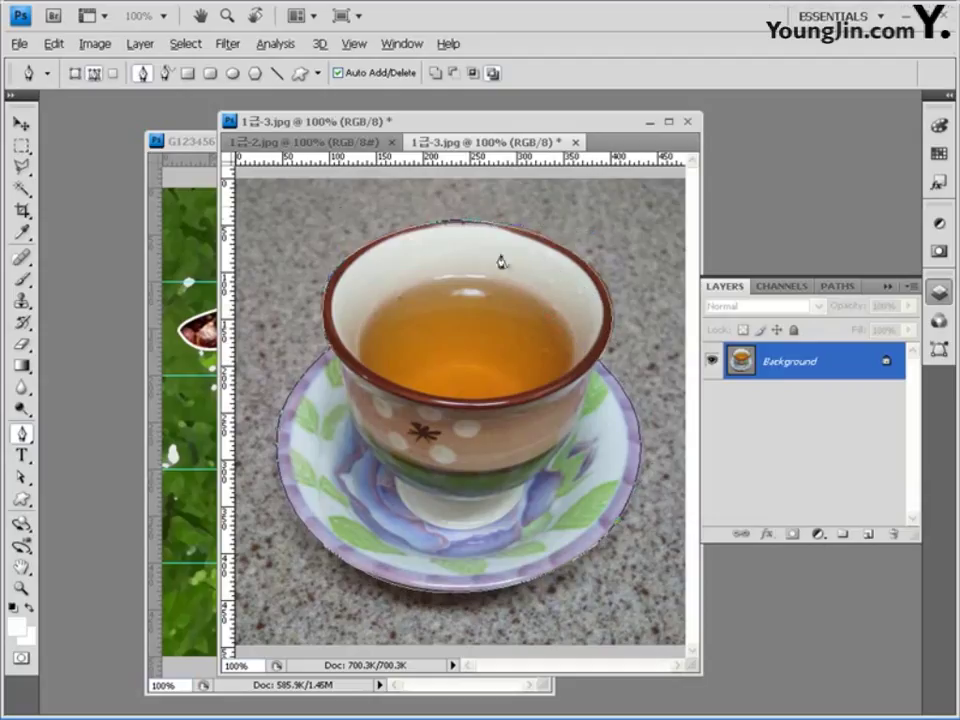
key(v)
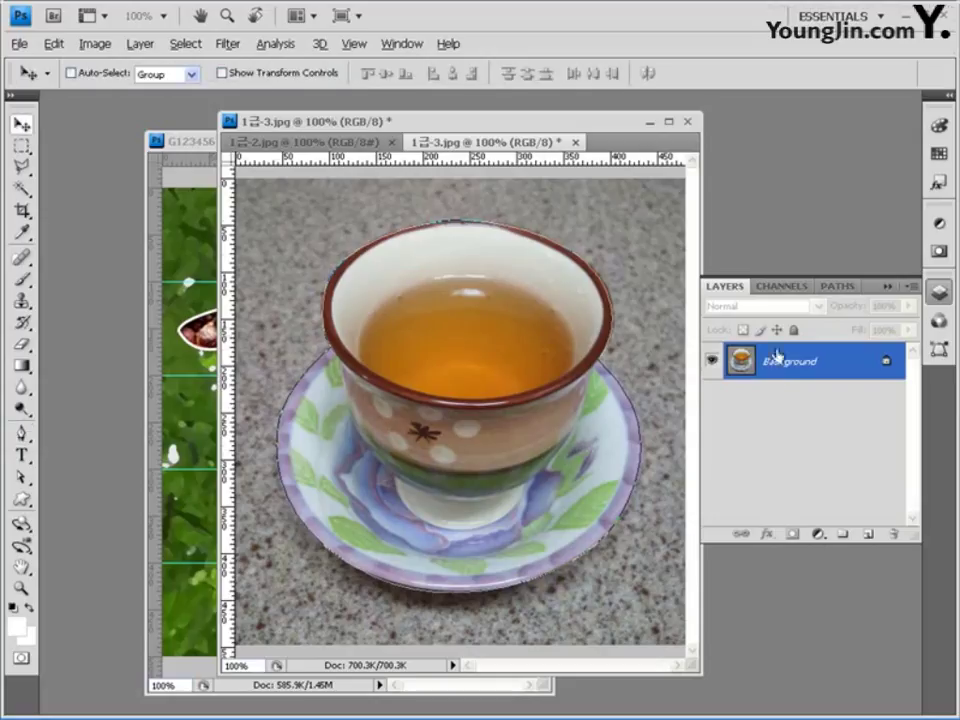
Convert the teacup's Work Path into a new anti-aliased selection with a 0 px feather, and deselect it
click(838, 287)
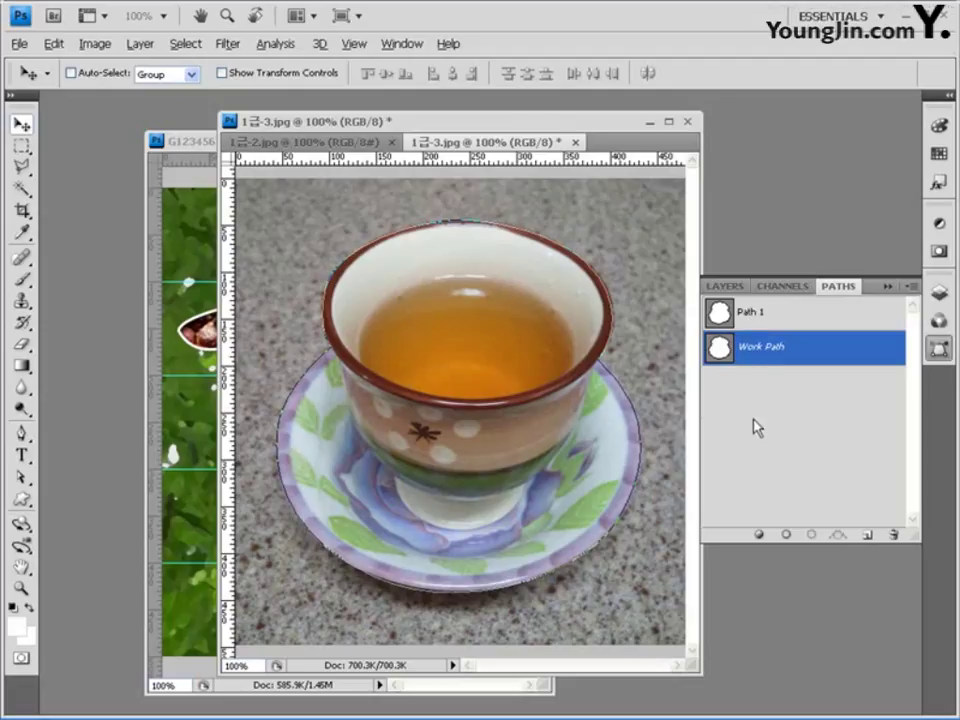
click(916, 290)
click(810, 370)
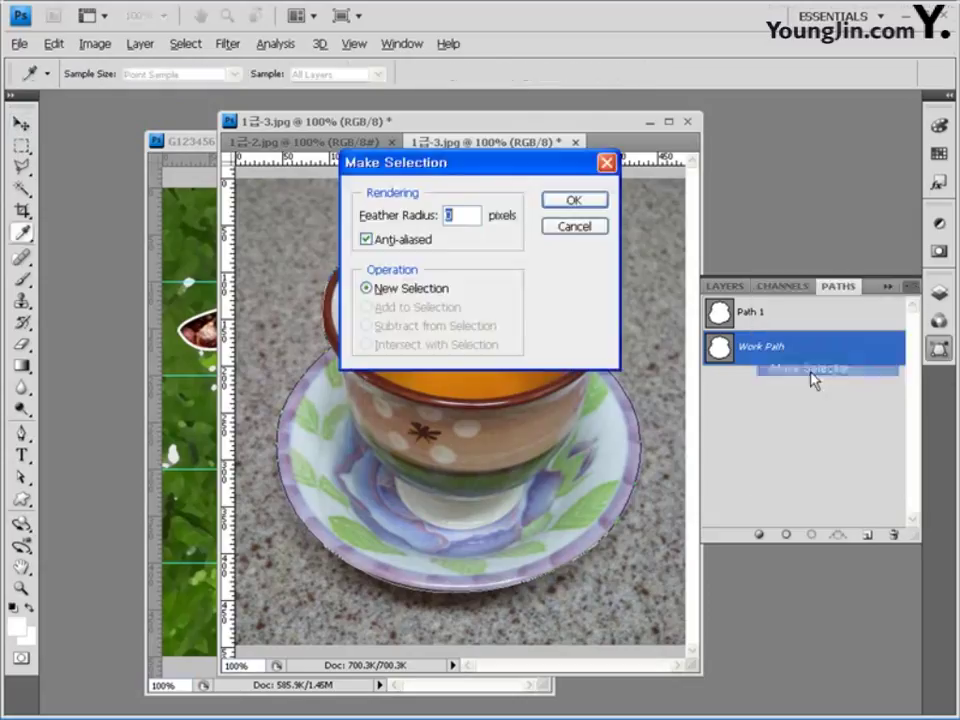
click(562, 203)
key(v)
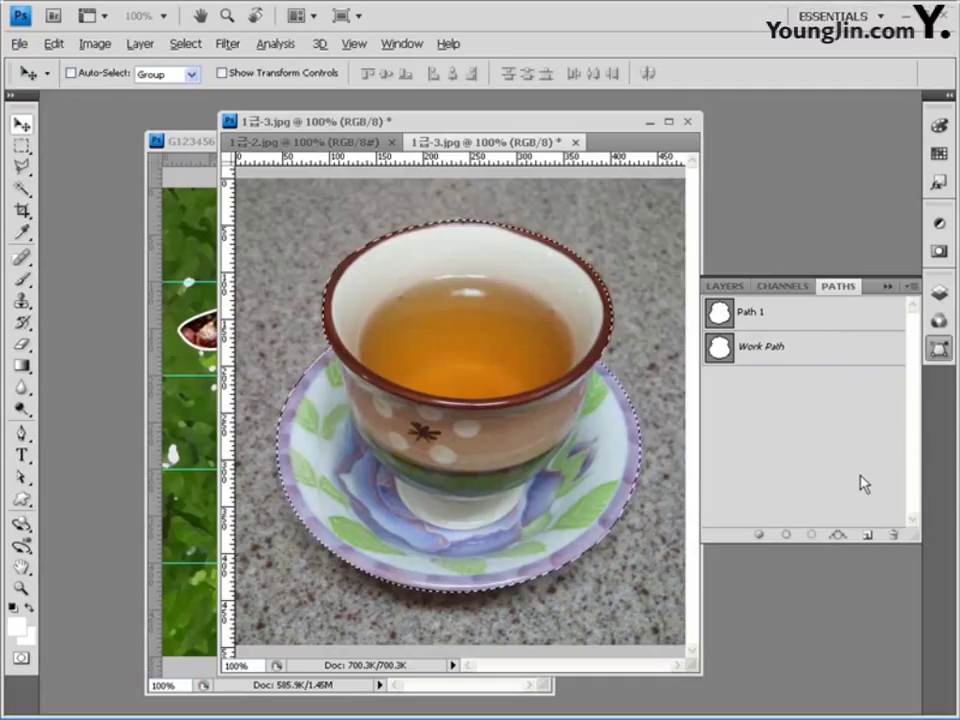
key(ctrl+d)
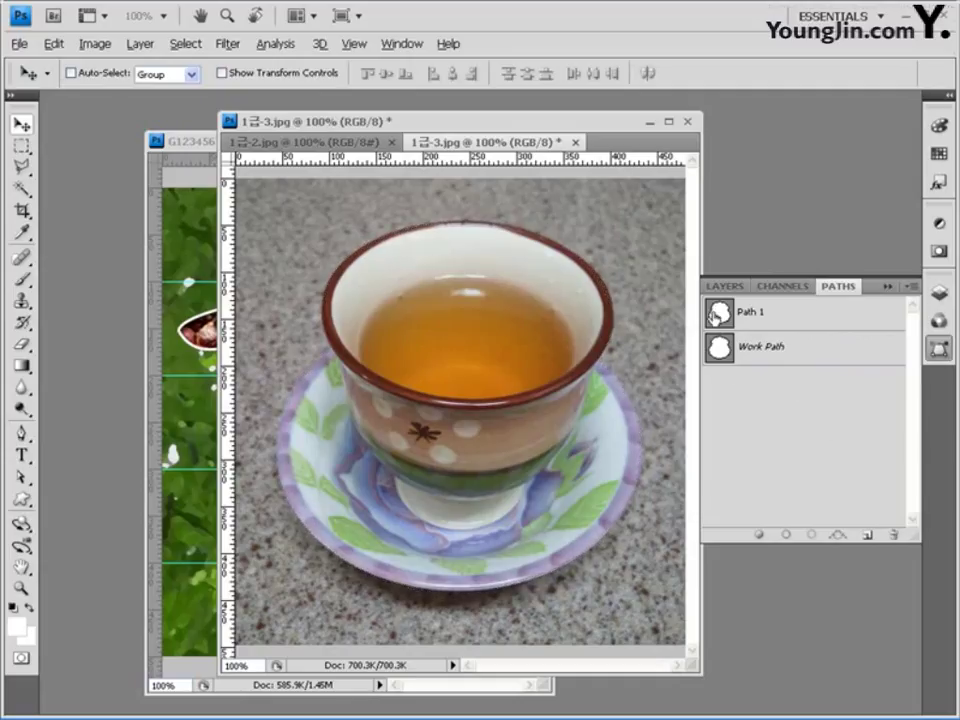
Load the teacup's Work Path as a selection, copy the cup and saucer, and return to the composition's layers
click(716, 347)
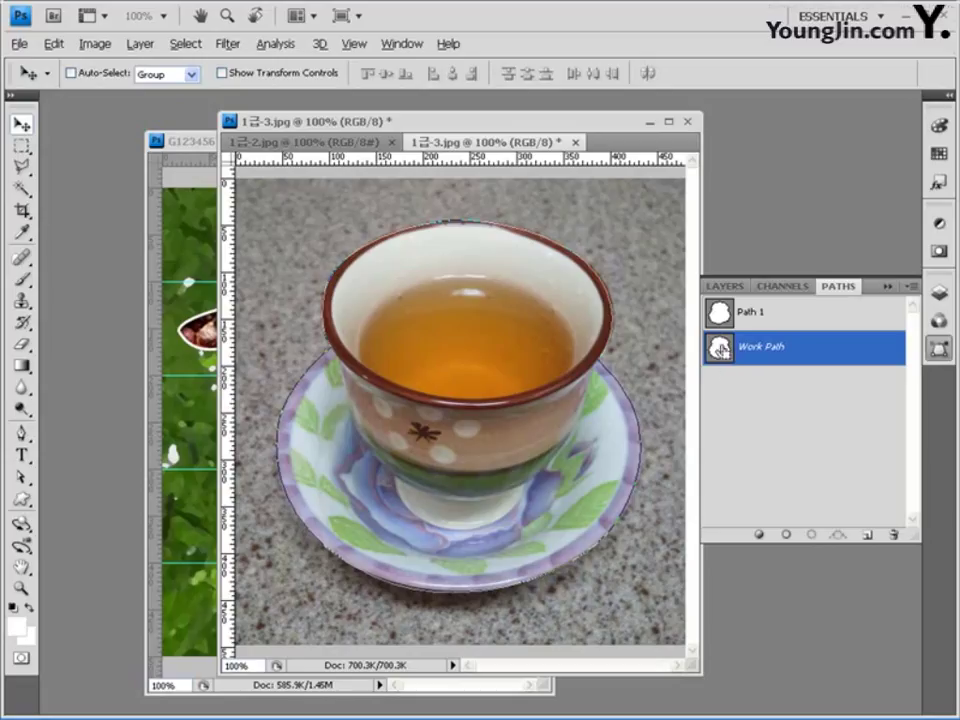
ctrl+click(720, 348)
click(803, 437)
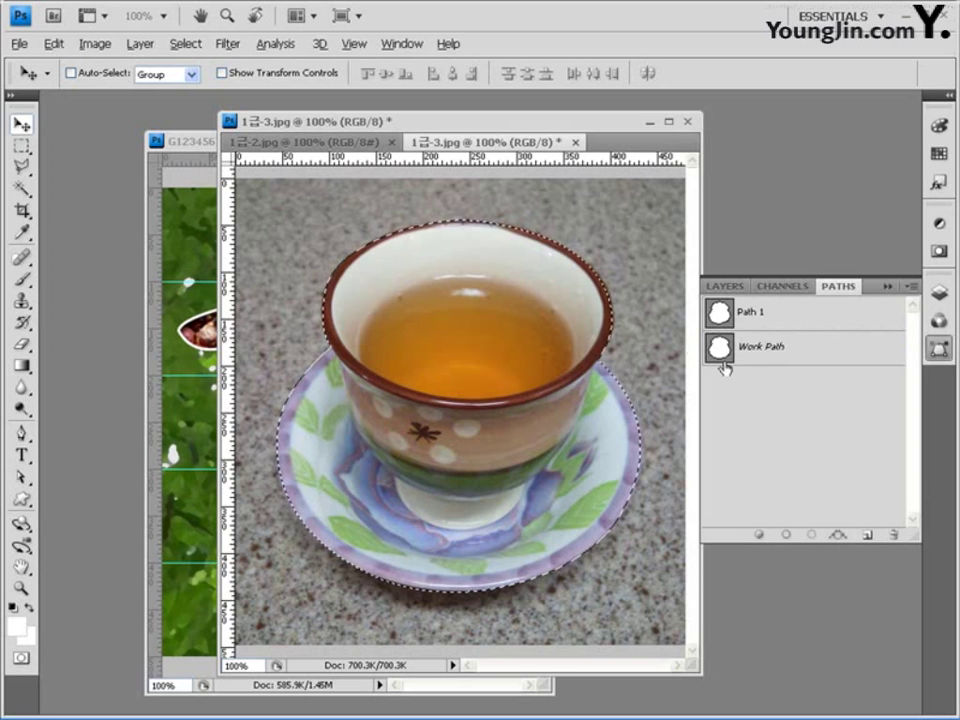
click(190, 147)
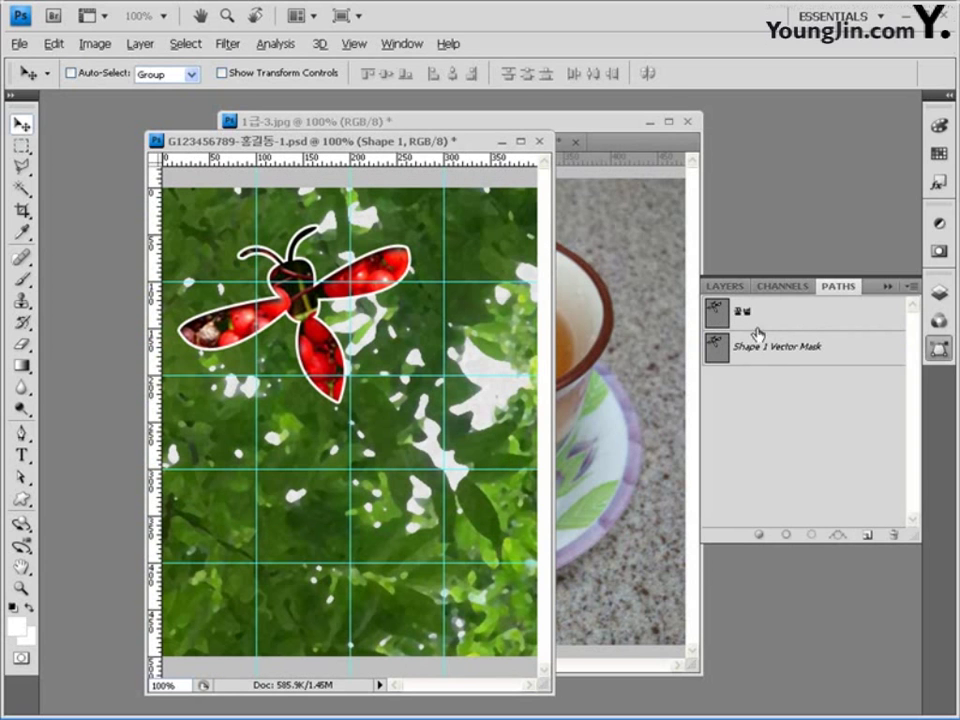
click(727, 287)
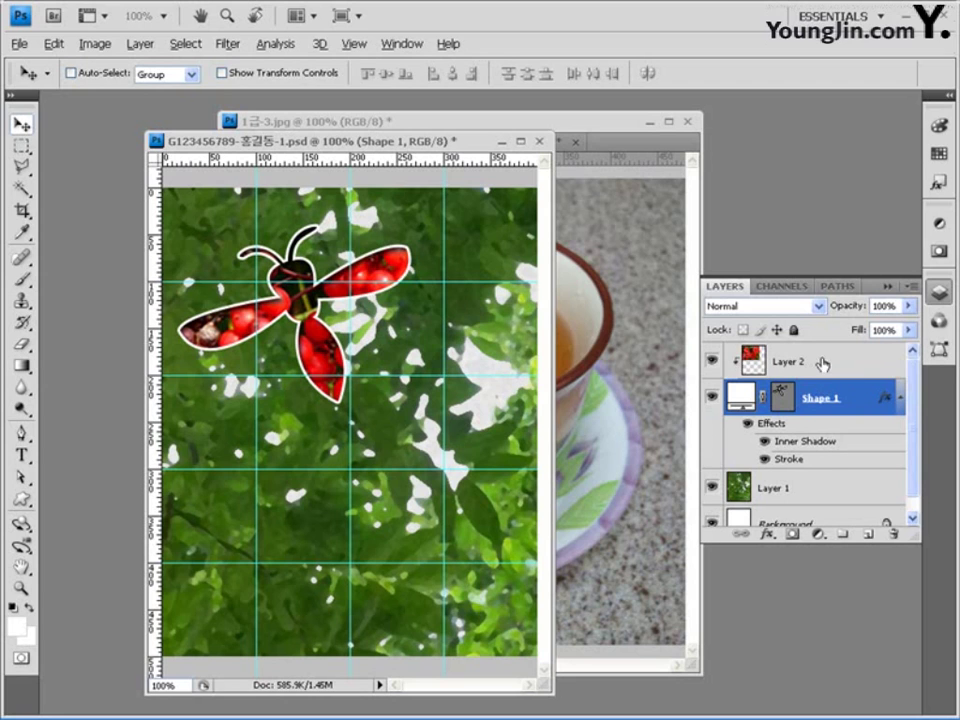
Try to paste the teacup directly above the bee shape layer, and delete the pasted layer
key(ctrl+shift+alt+n)
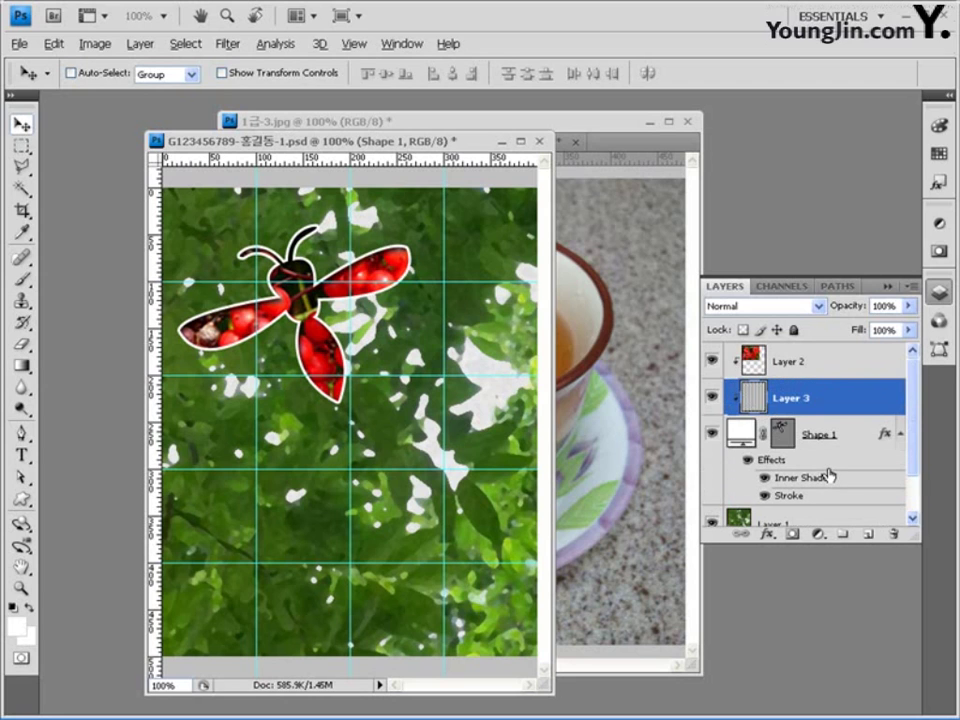
key(ctrl+v)
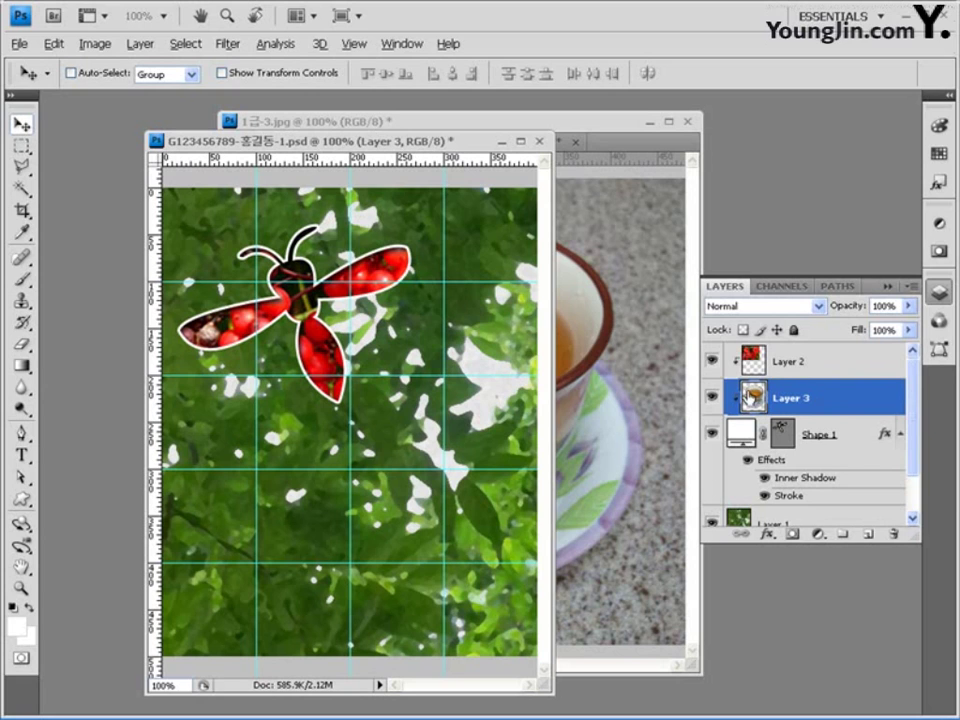
key(Delete)
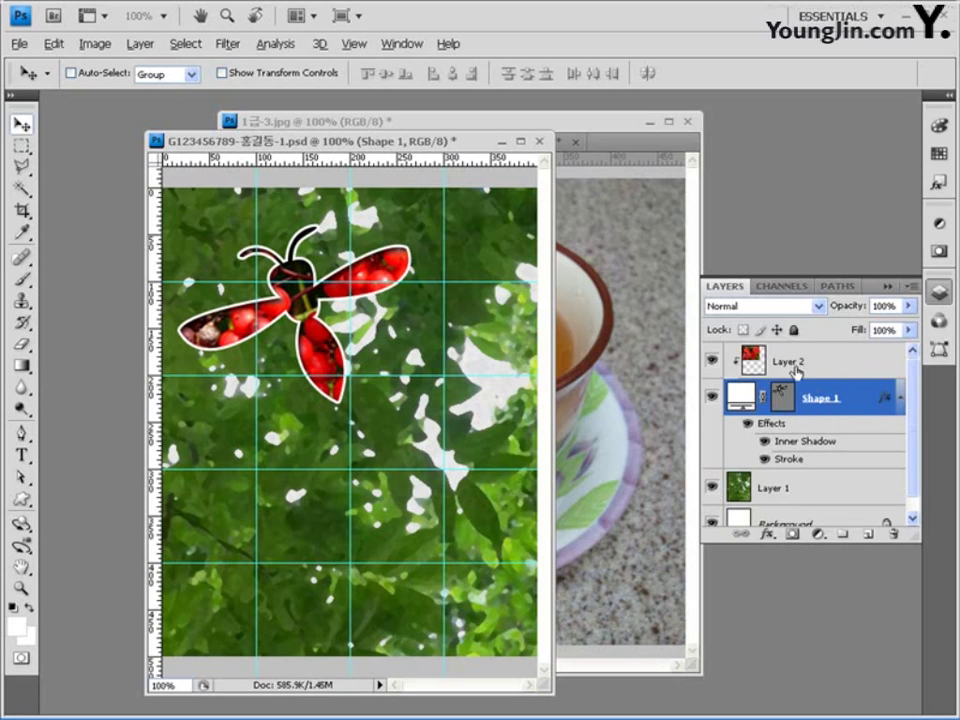
Paste the teacup above the berry layer, scale it proportionally to about 47.6% and place it below the bee, at about X 220, Y 376 px
click(806, 364)
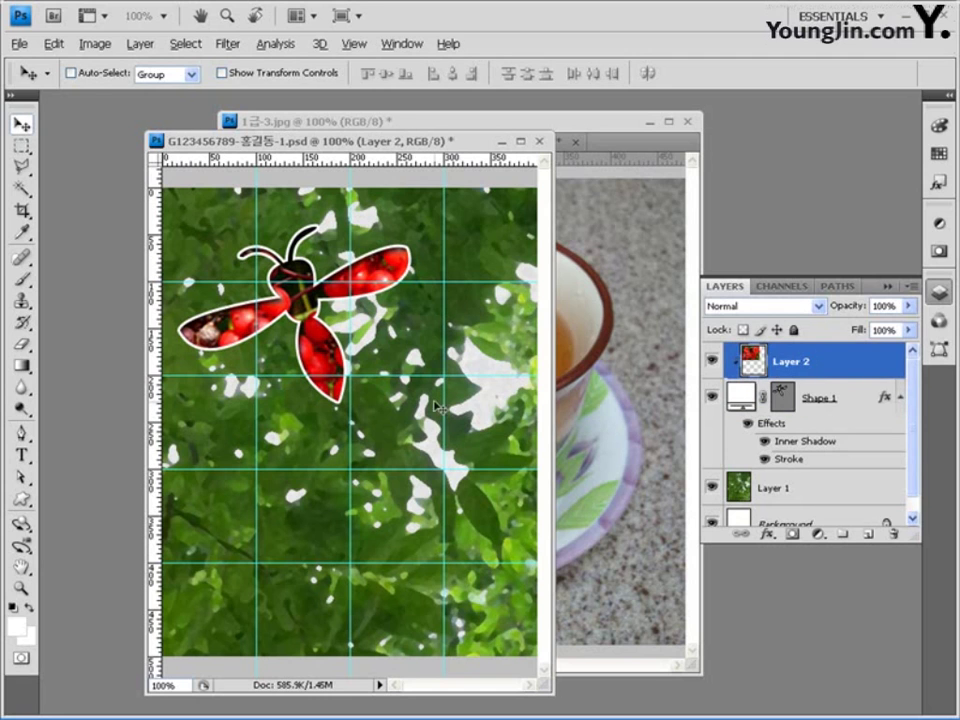
key(ctrl+v)
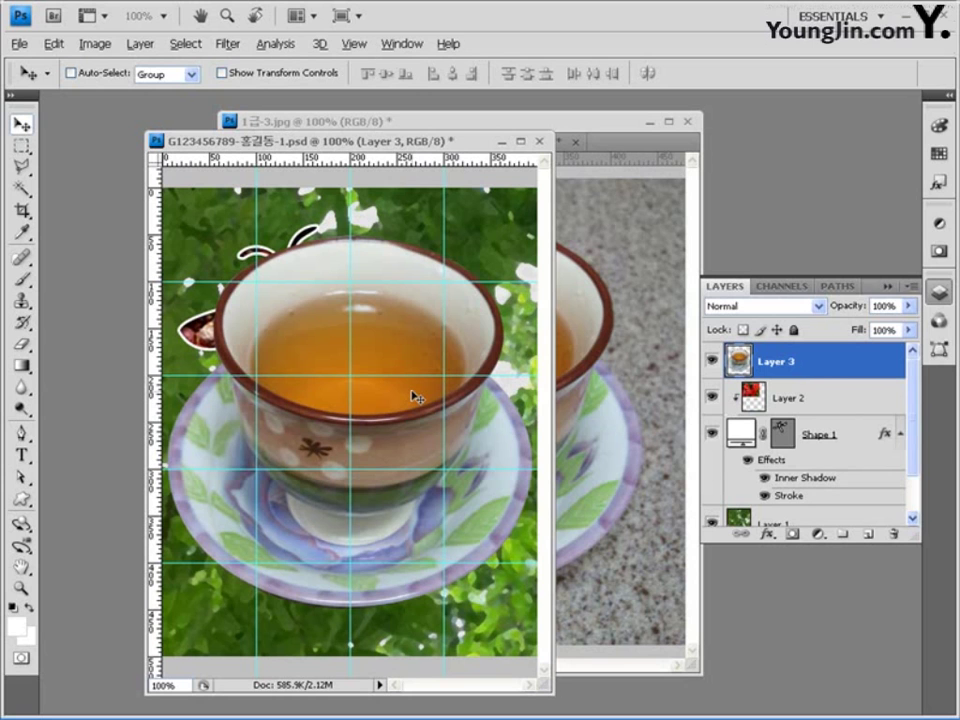
key(ctrl+t)
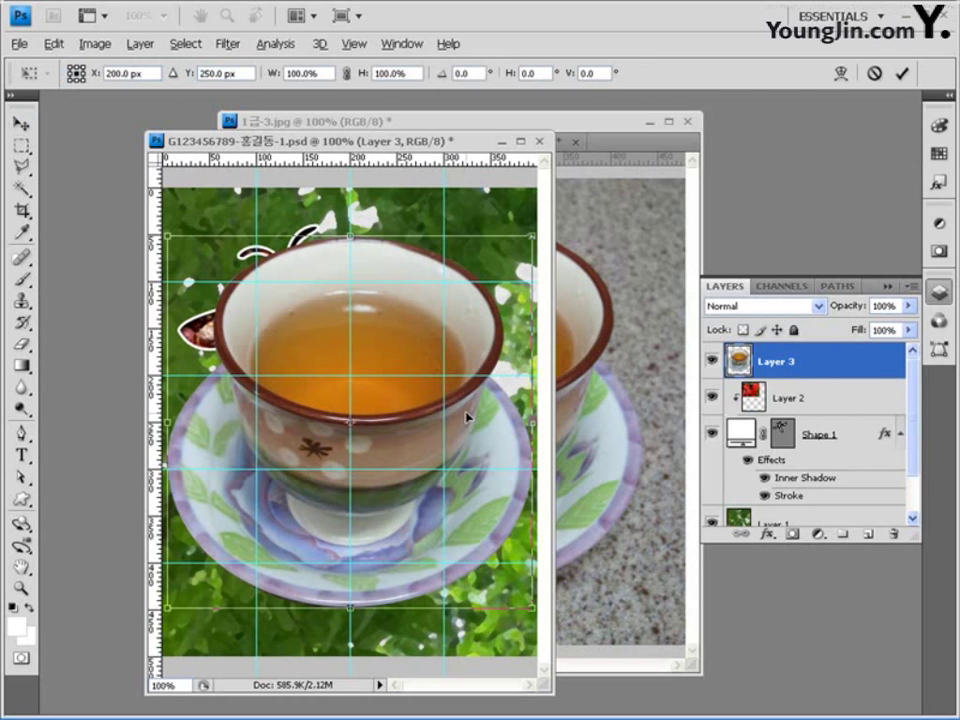
drag(535, 235, 356, 405)
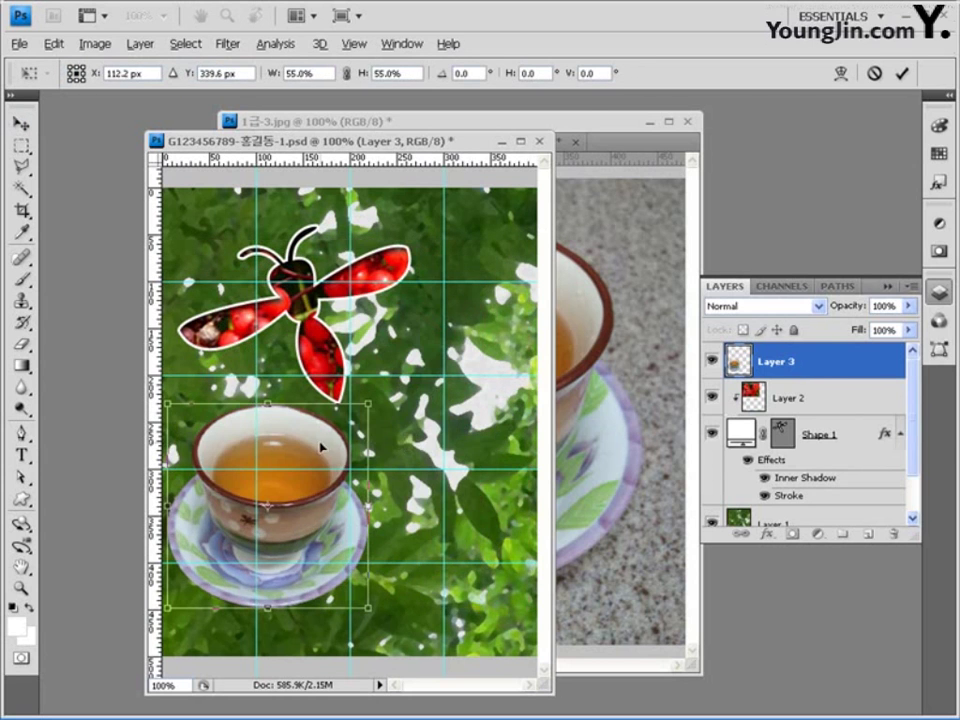
drag(321, 444, 391, 477)
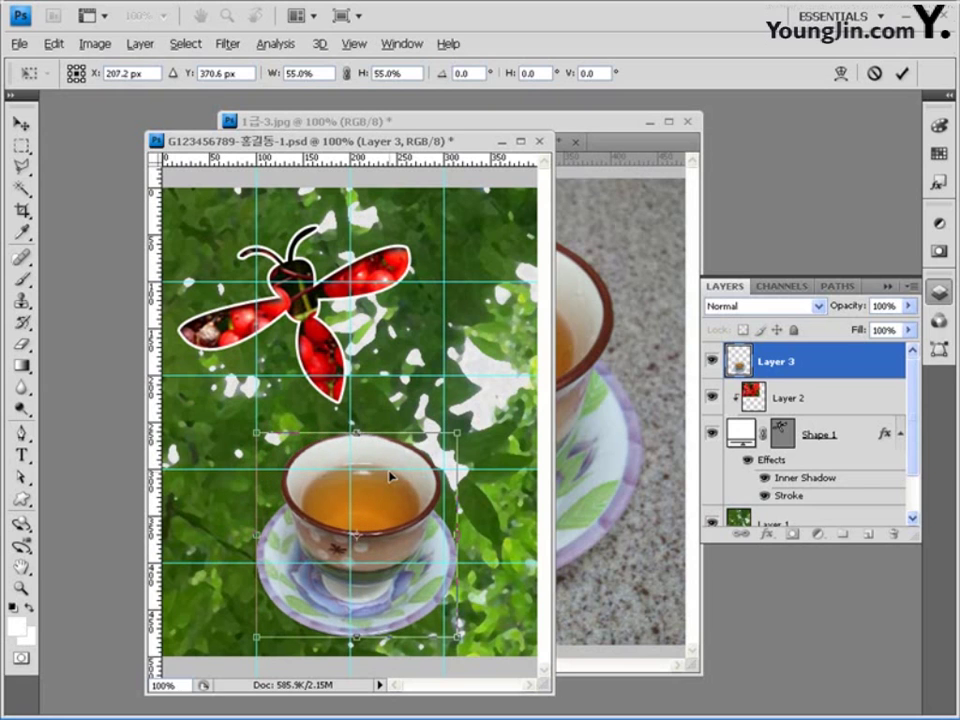
drag(257, 432, 282, 452)
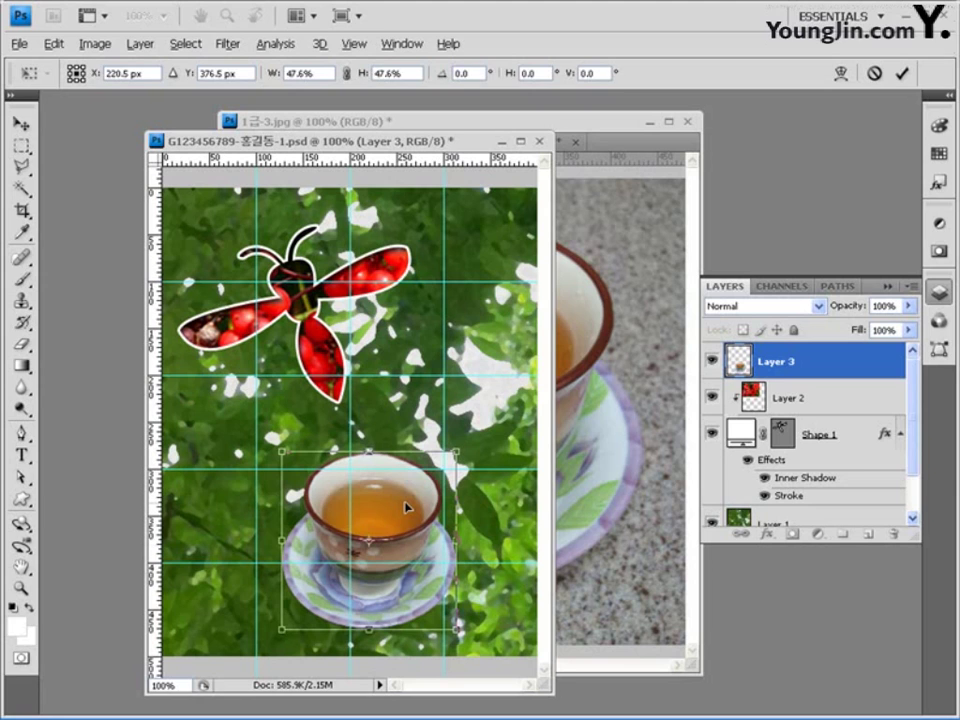
key(Return)
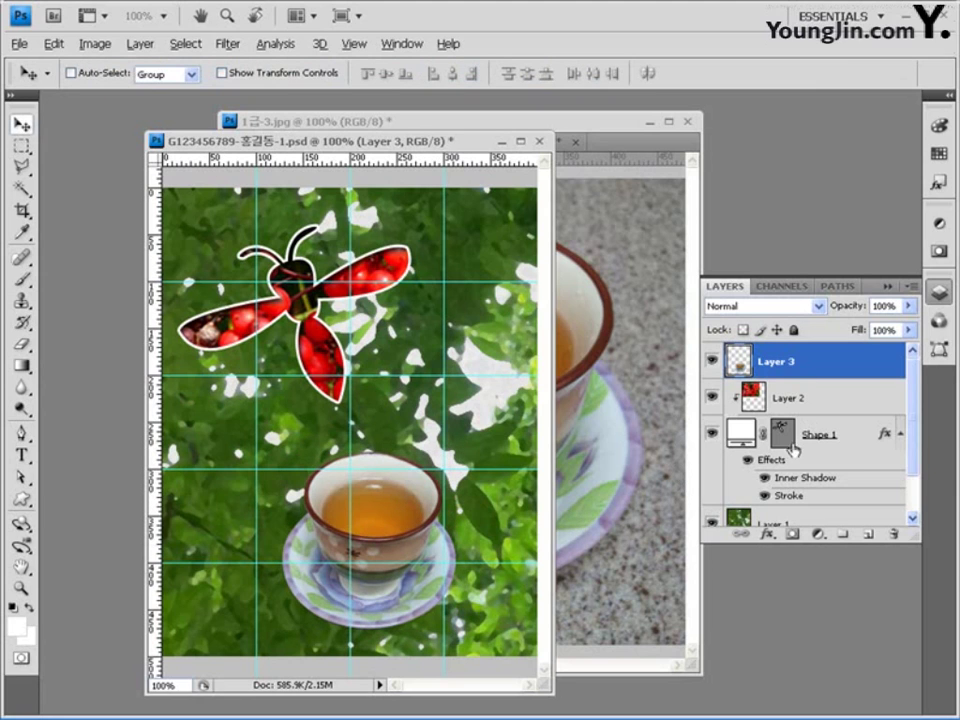
Give the teacup layer a white outer glow with a size of 18 px
click(772, 543)
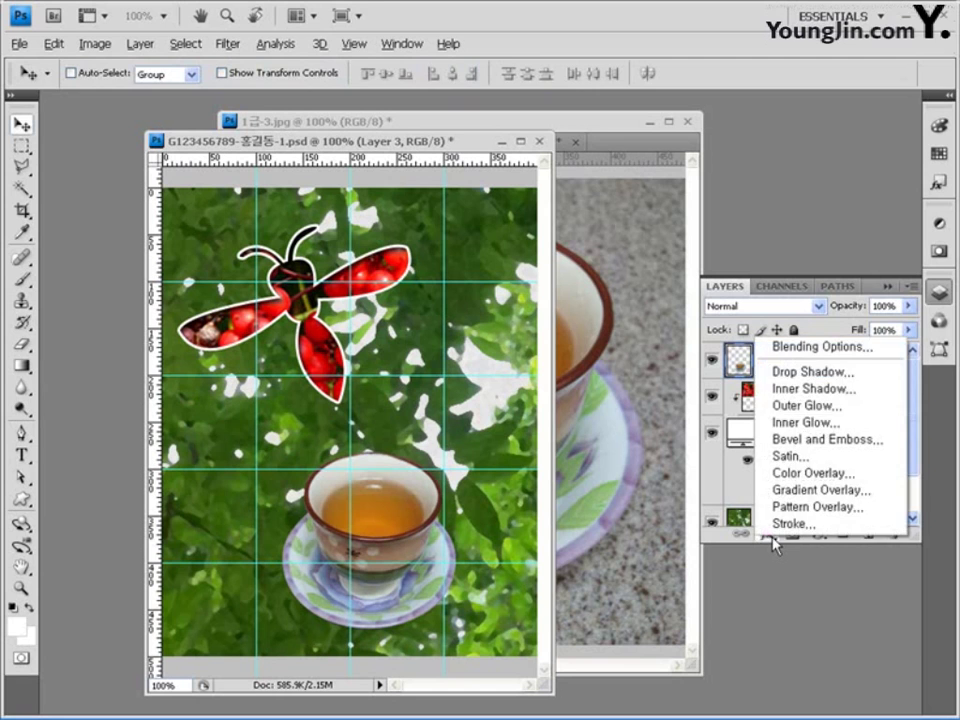
click(818, 407)
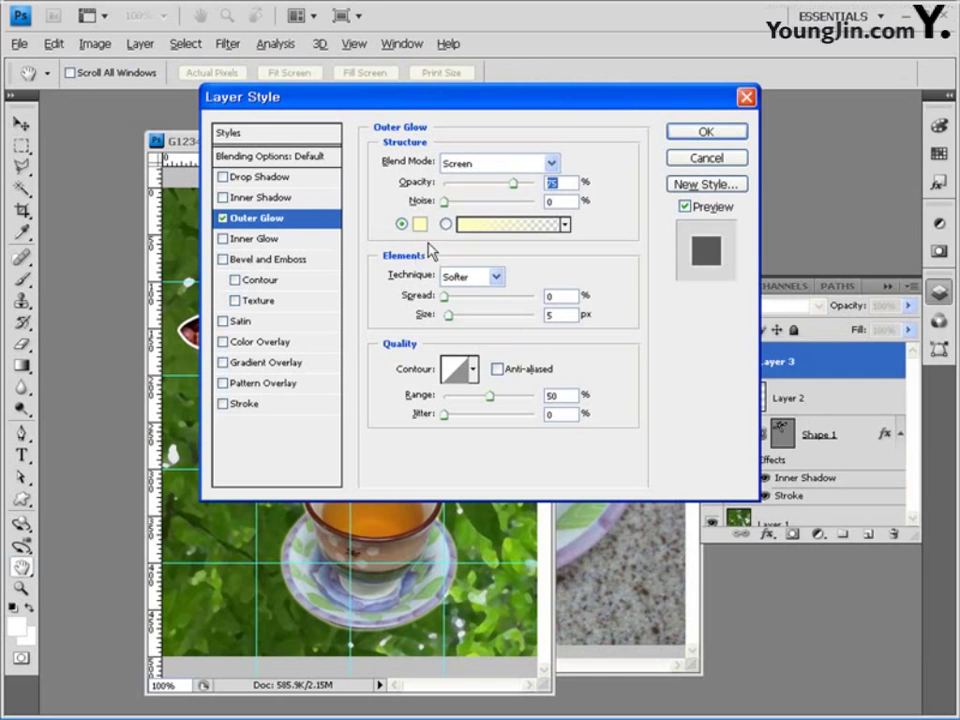
click(419, 224)
click(408, 317)
click(821, 310)
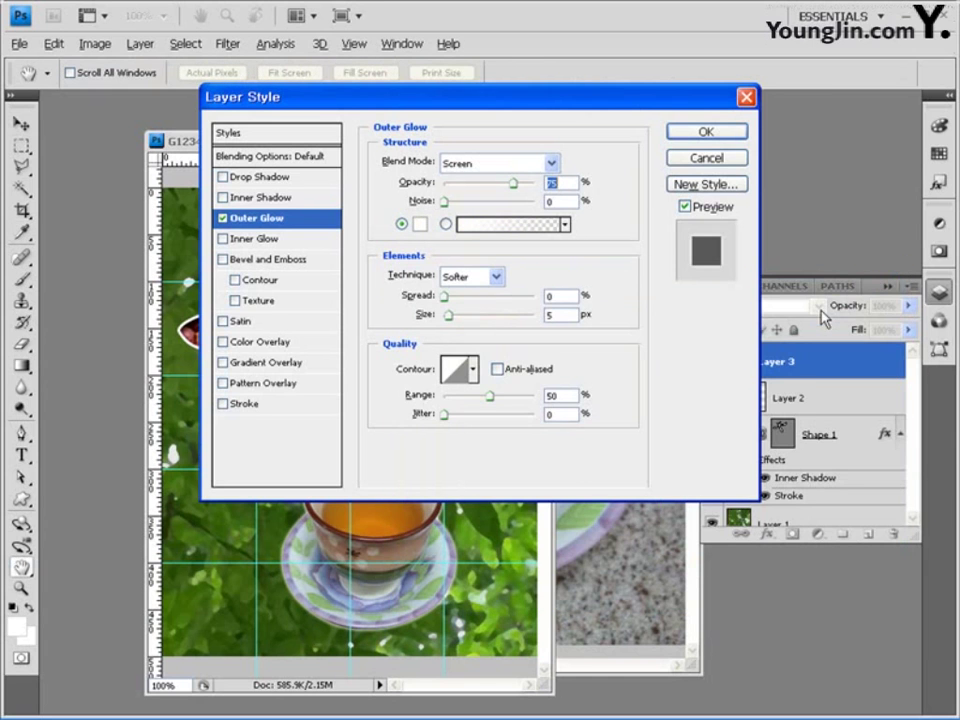
drag(486, 105, 751, 106)
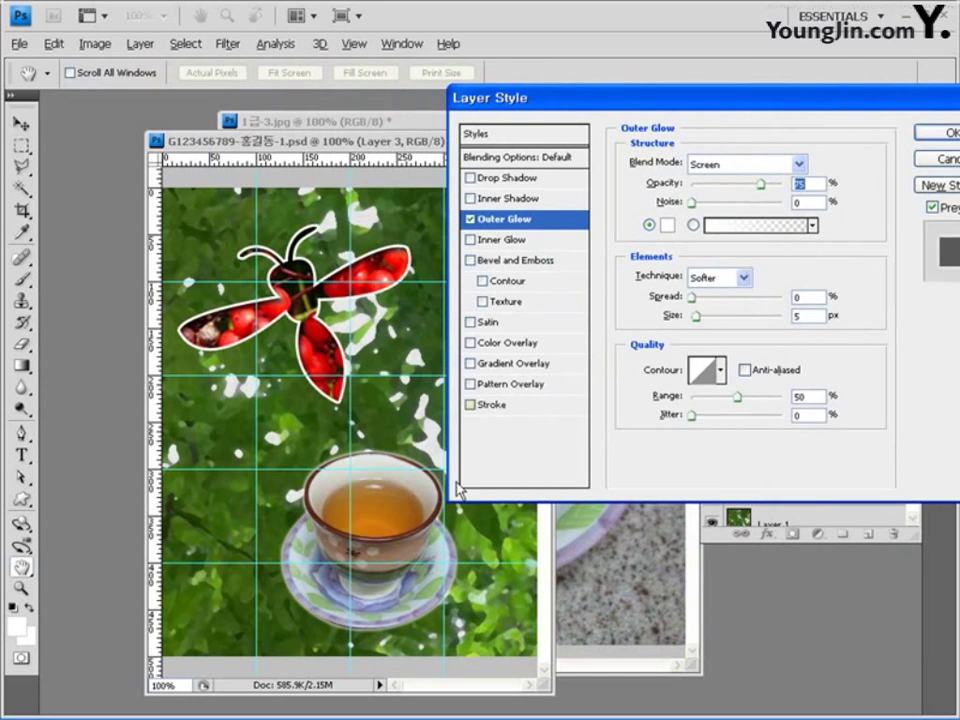
double_click(822, 314)
text(18)
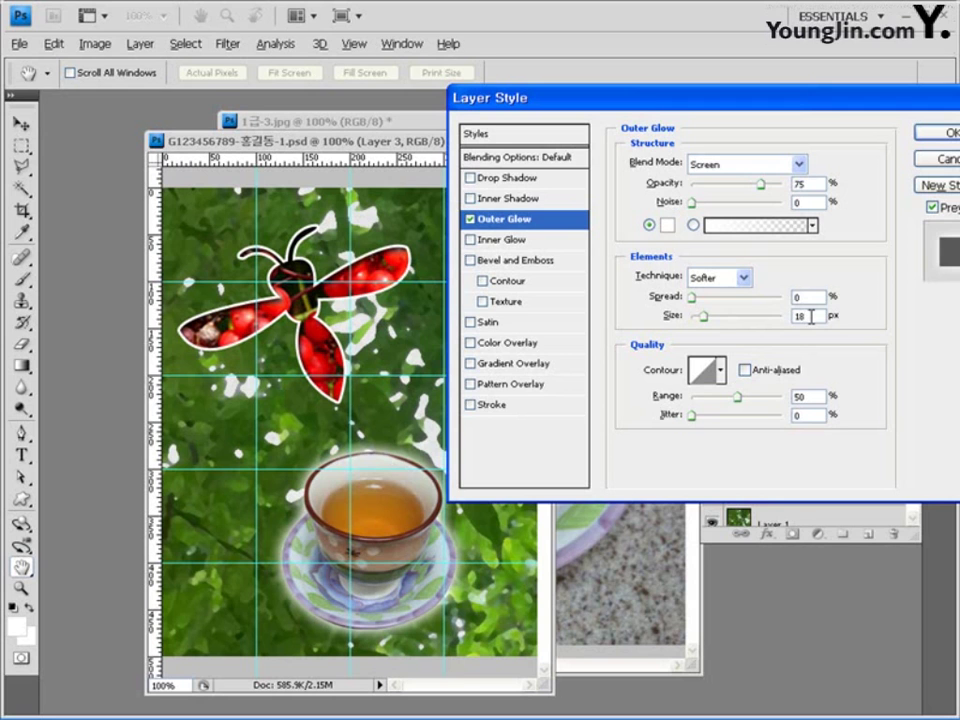
drag(876, 98, 782, 102)
click(866, 135)
key(v)
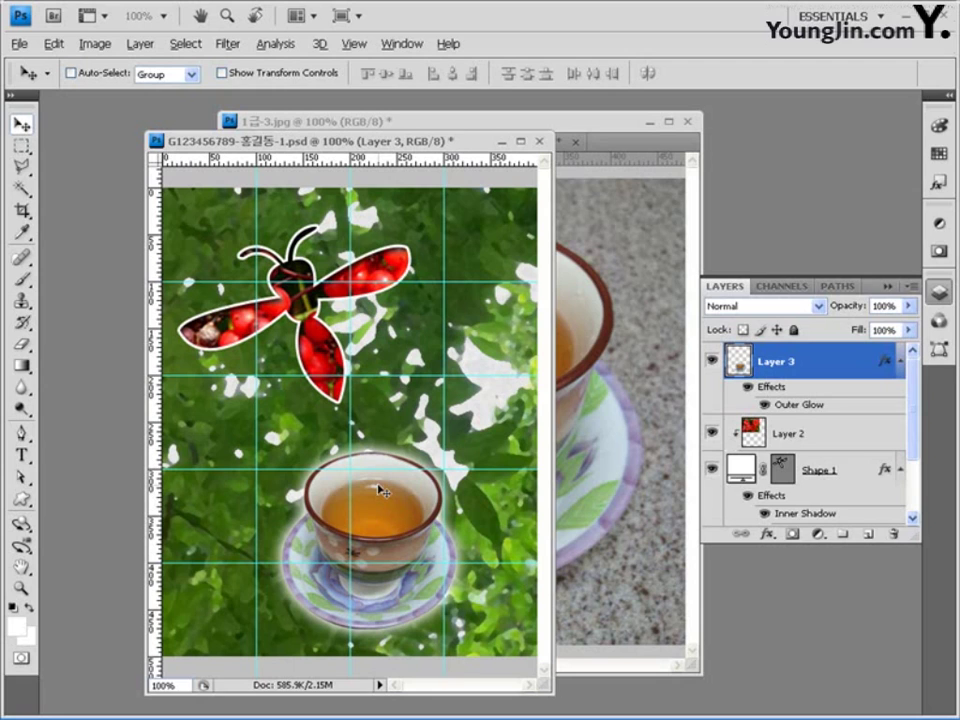
Choose the solid pointed-petal flower as the custom shape for a new shape layer
click(21, 500)
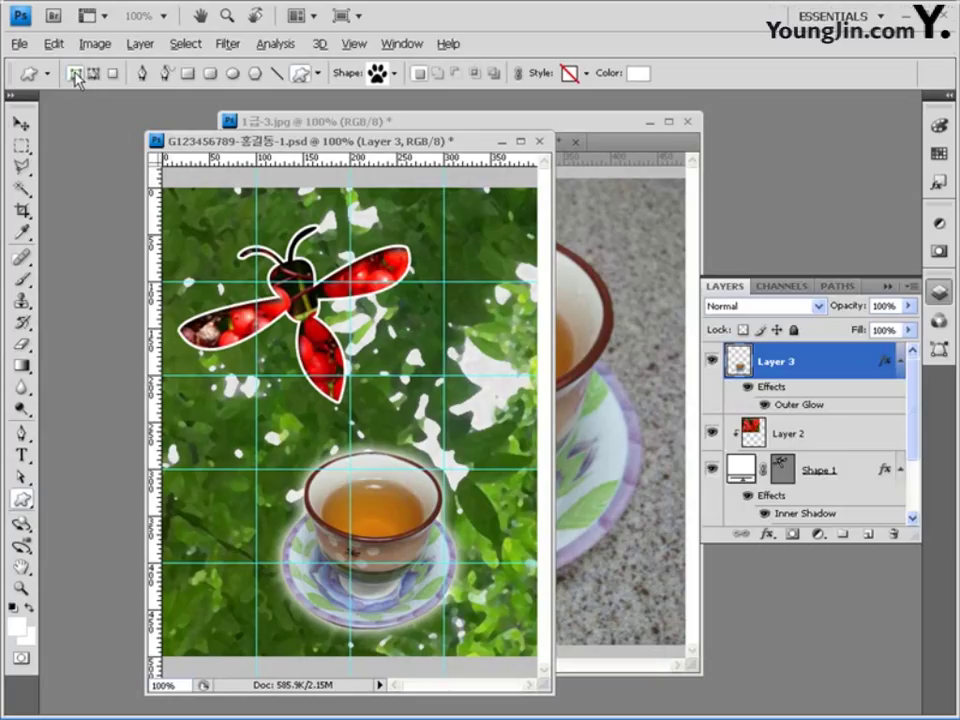
click(396, 75)
scroll(288, 248, down, 5)
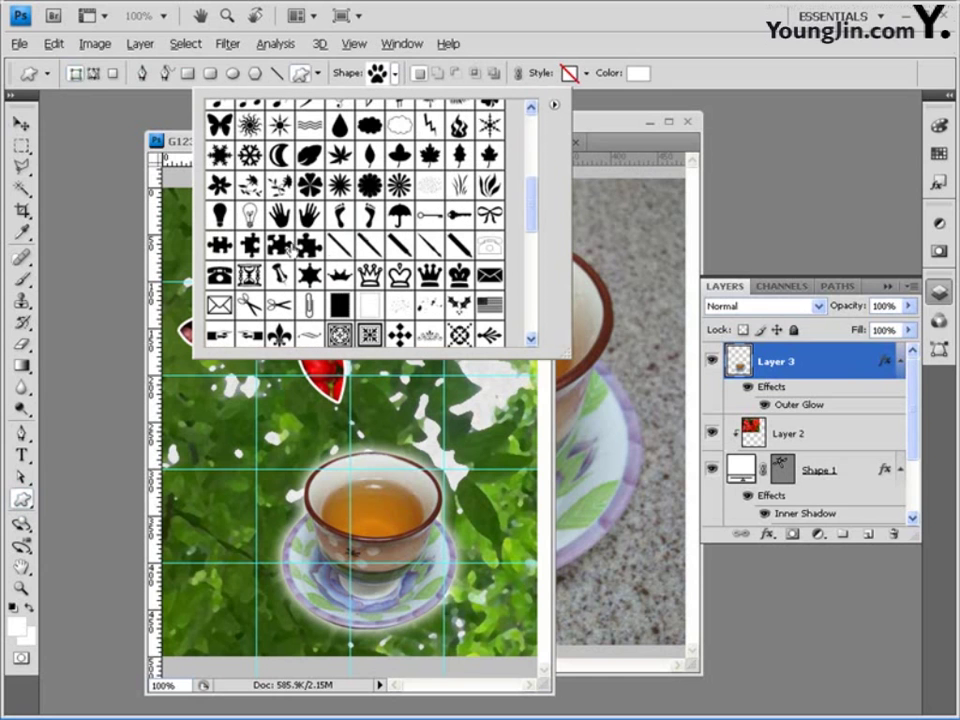
click(309, 185)
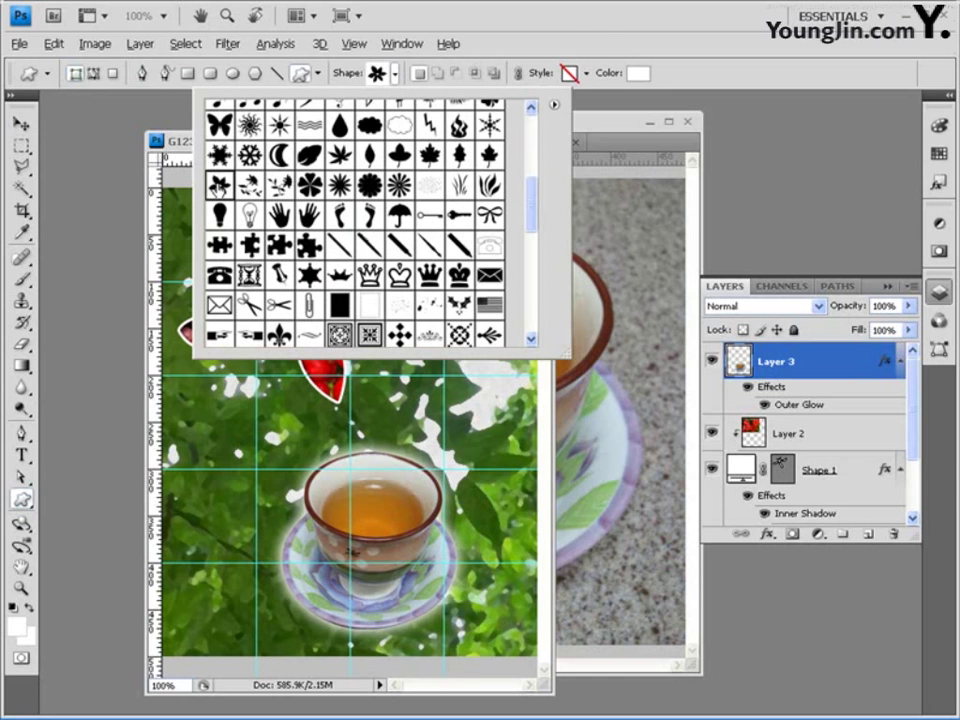
key(Return)
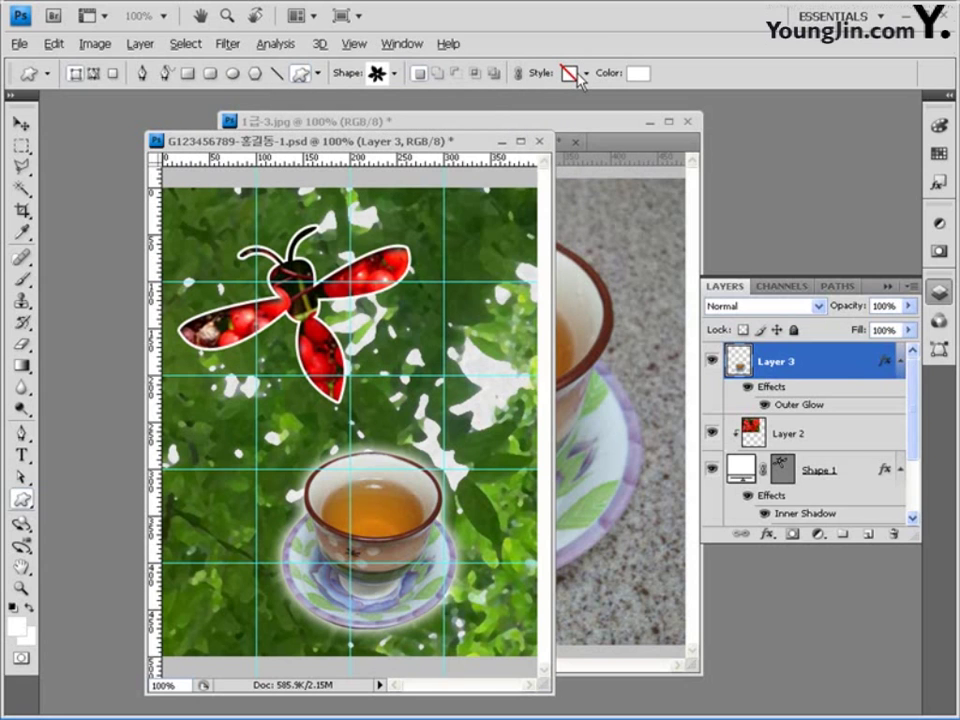
Set the shape colour to #cc0000 and draw a small flower about 20 px wide on the tea inside the cup
click(637, 73)
drag(748, 585, 530, 582)
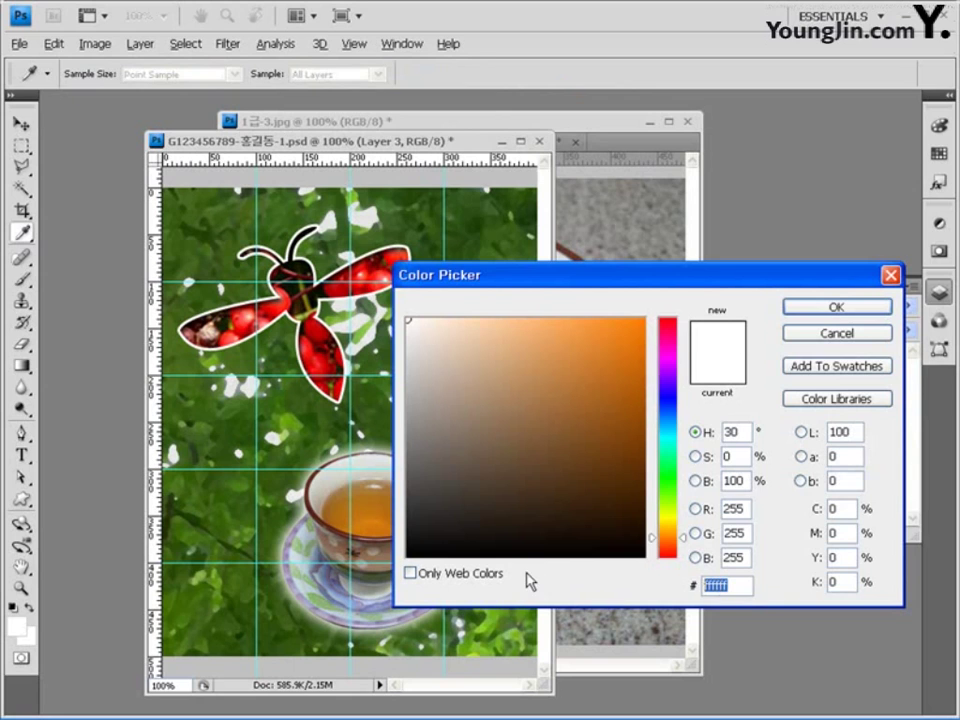
text(0)
key(BackSpace)
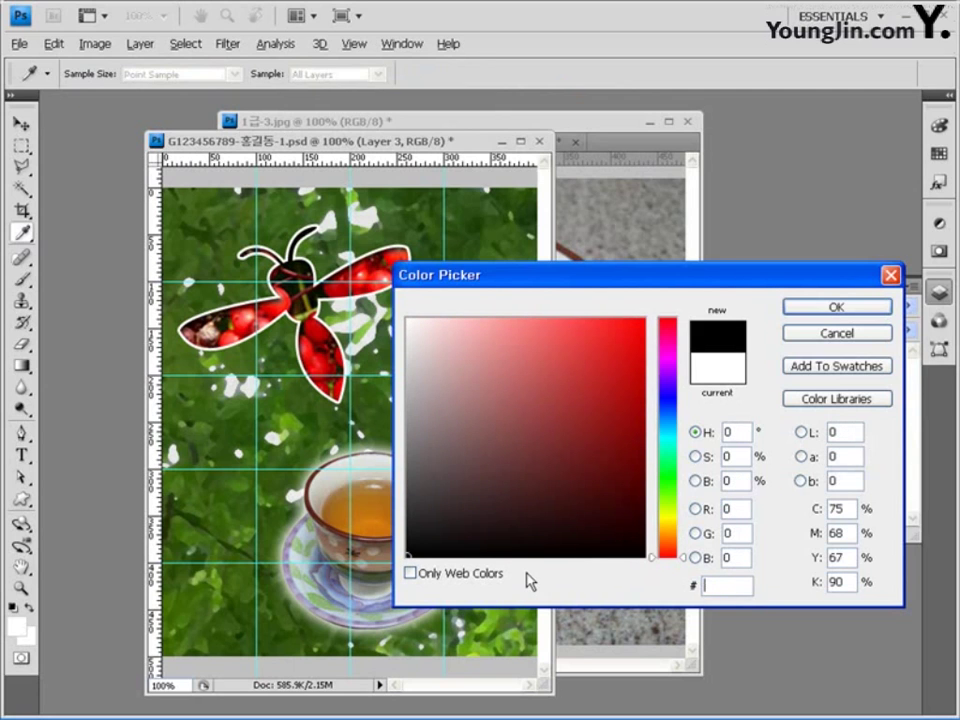
text(cc)
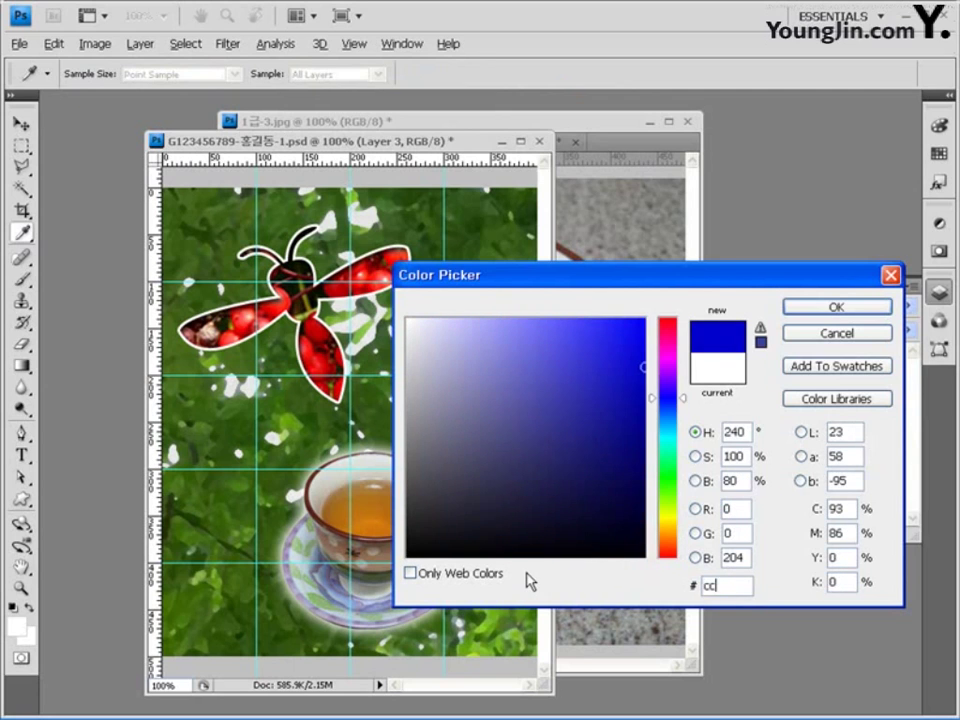
text(0000)
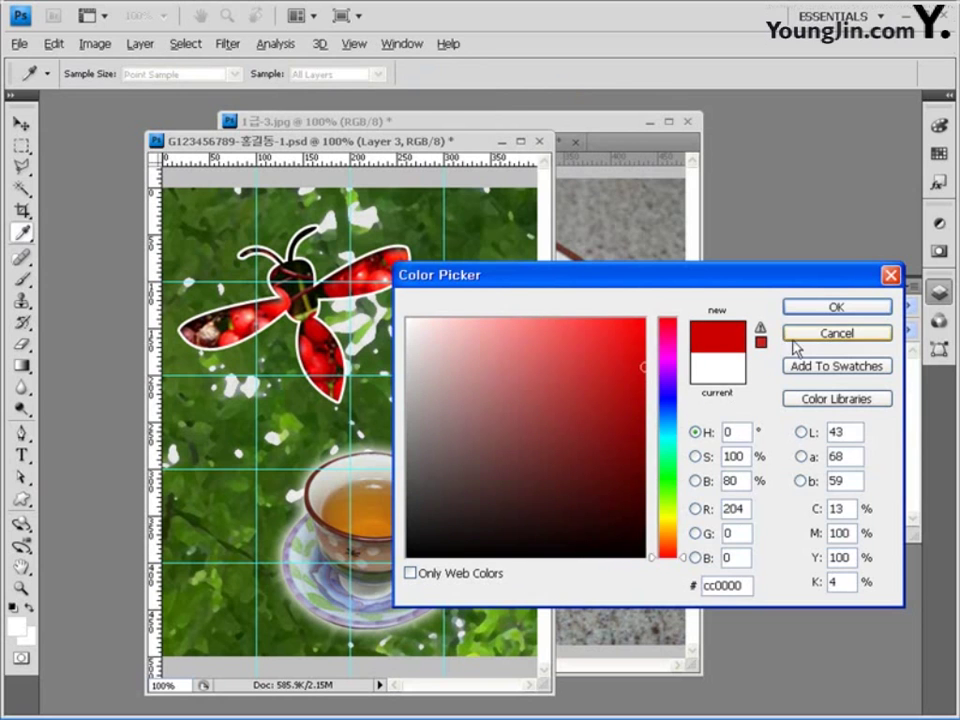
click(804, 308)
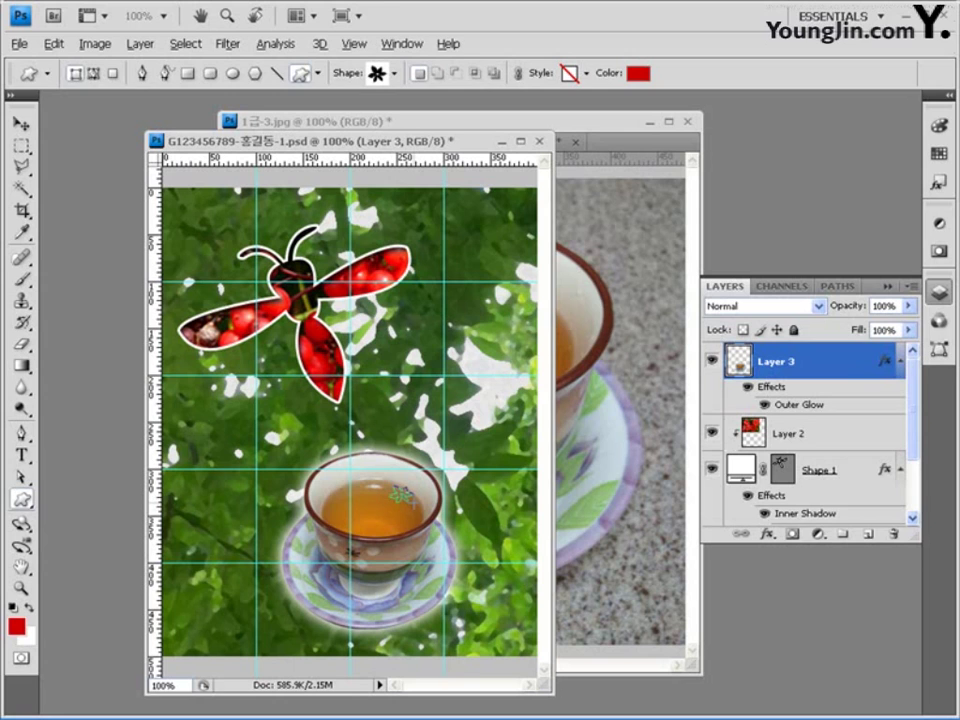
drag(393, 486, 407, 500)
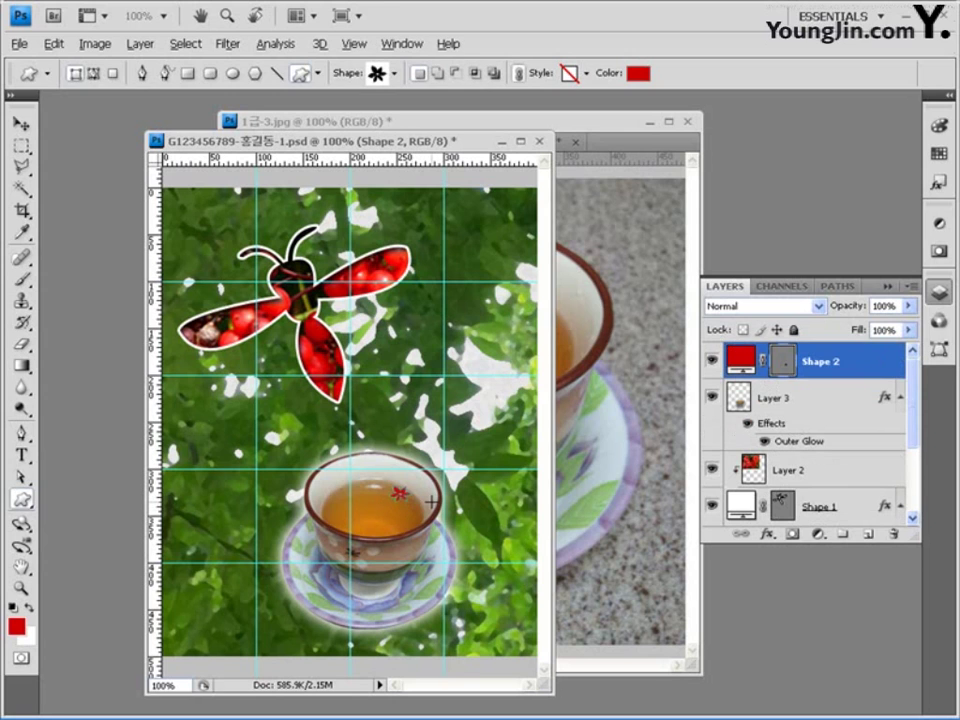
click(22, 124)
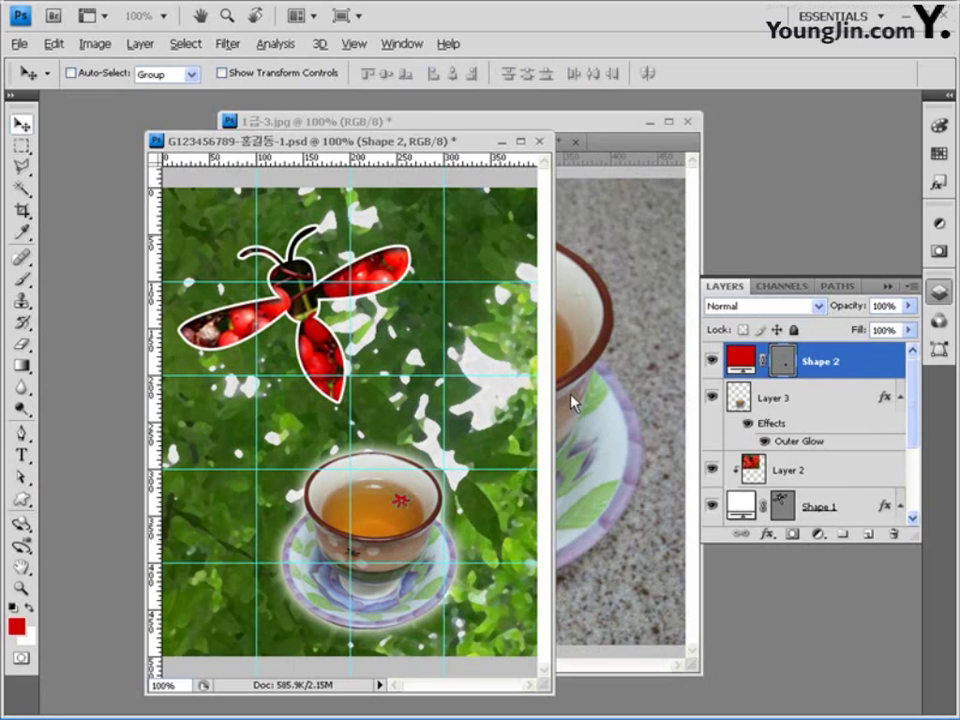
Give the red flower shape a 2 px white outside stroke and a drop shadow with default settings
click(769, 535)
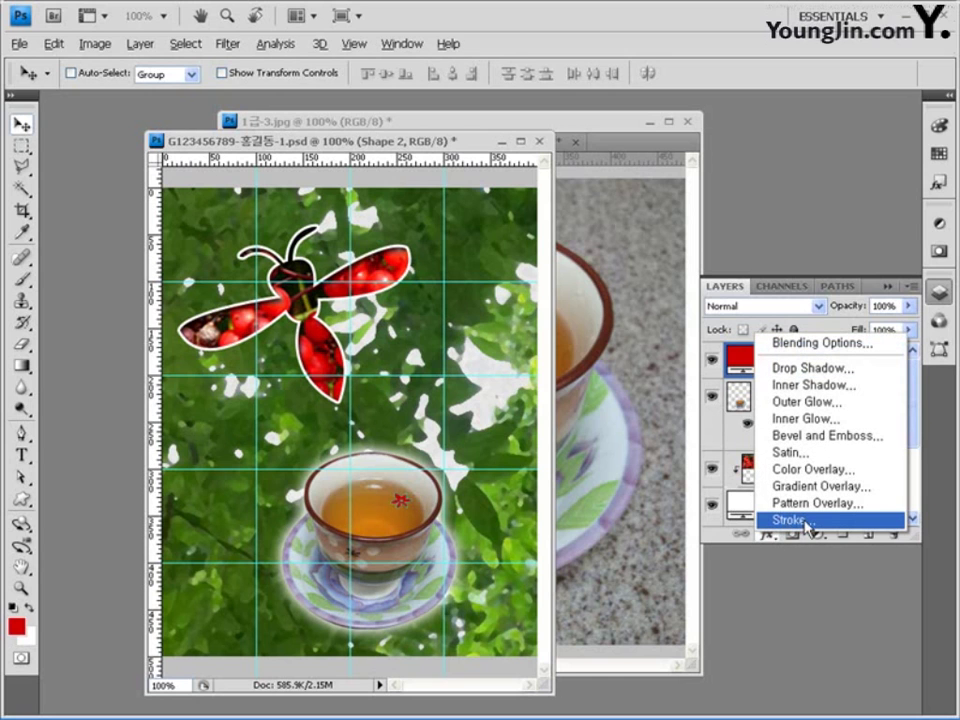
click(790, 520)
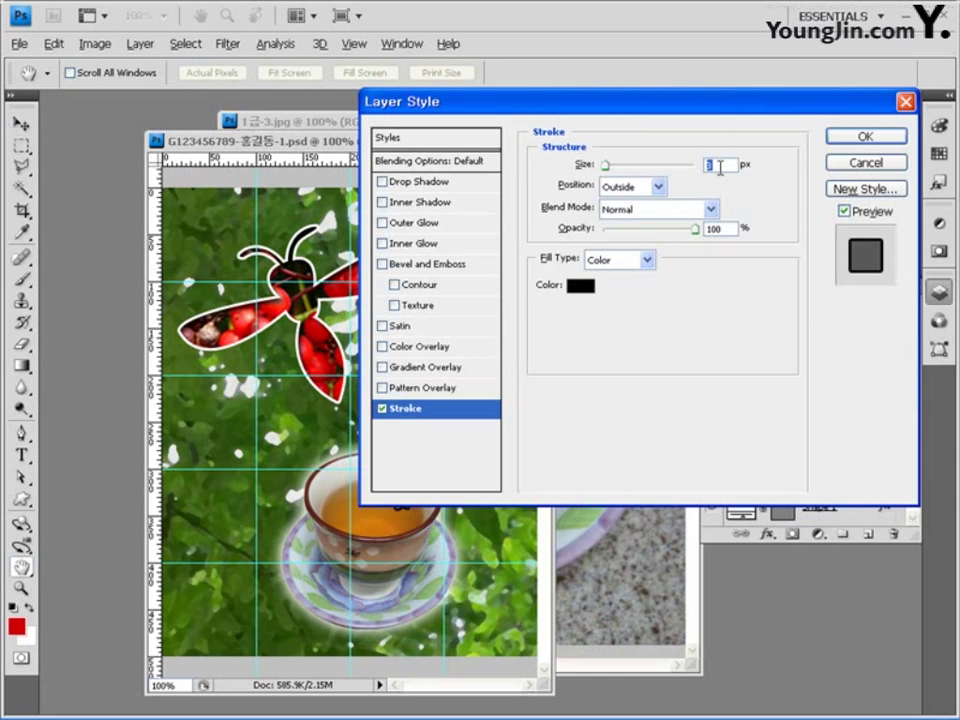
text(2)
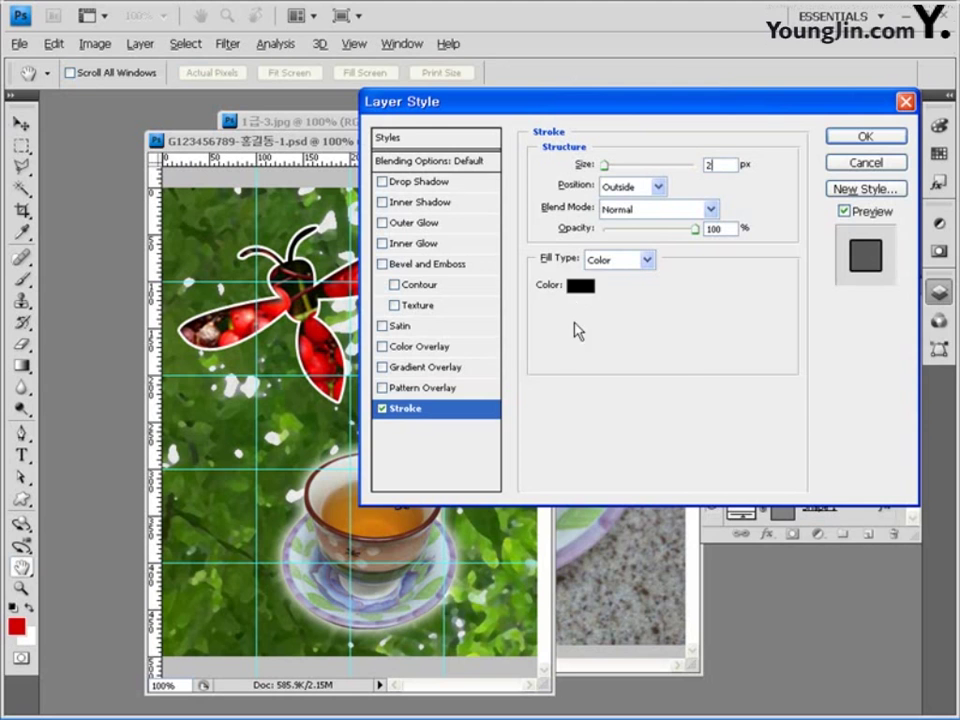
click(580, 286)
click(420, 302)
click(408, 316)
click(812, 304)
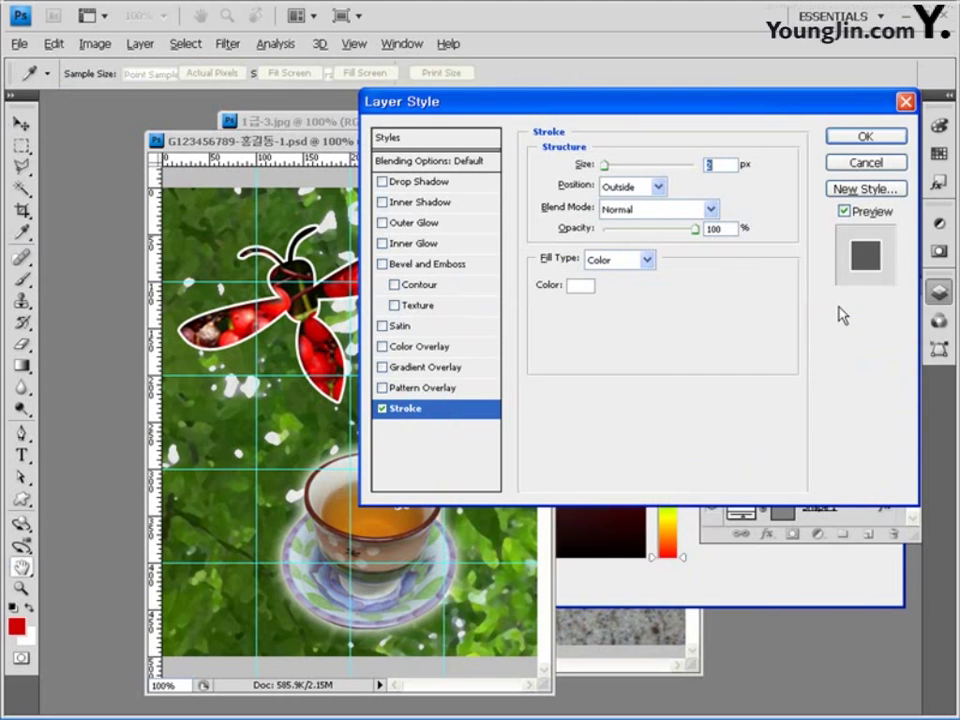
click(433, 183)
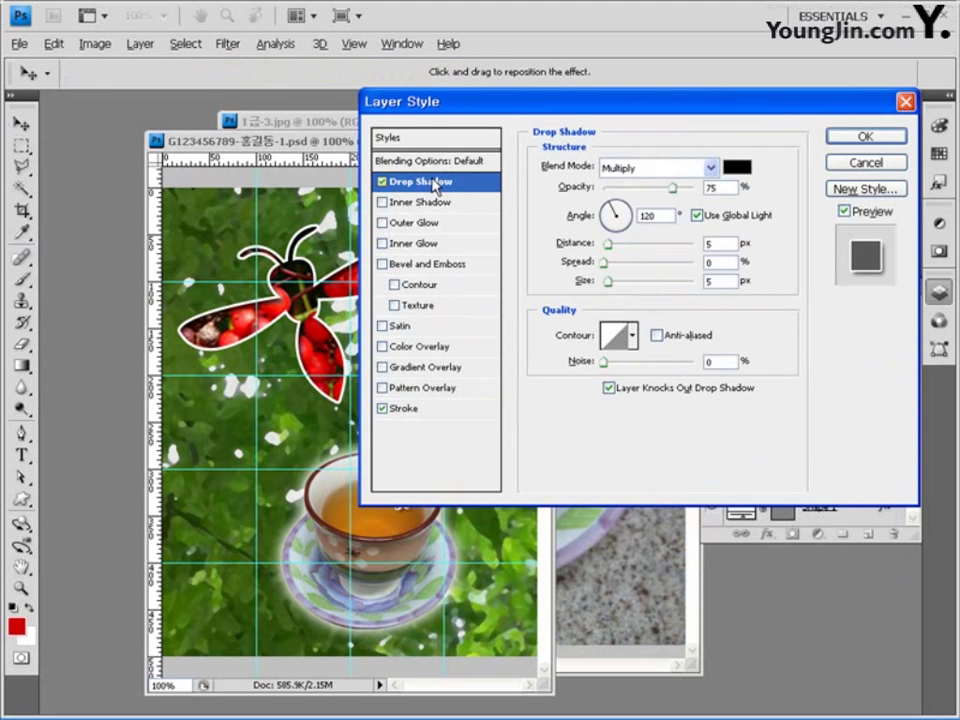
click(866, 140)
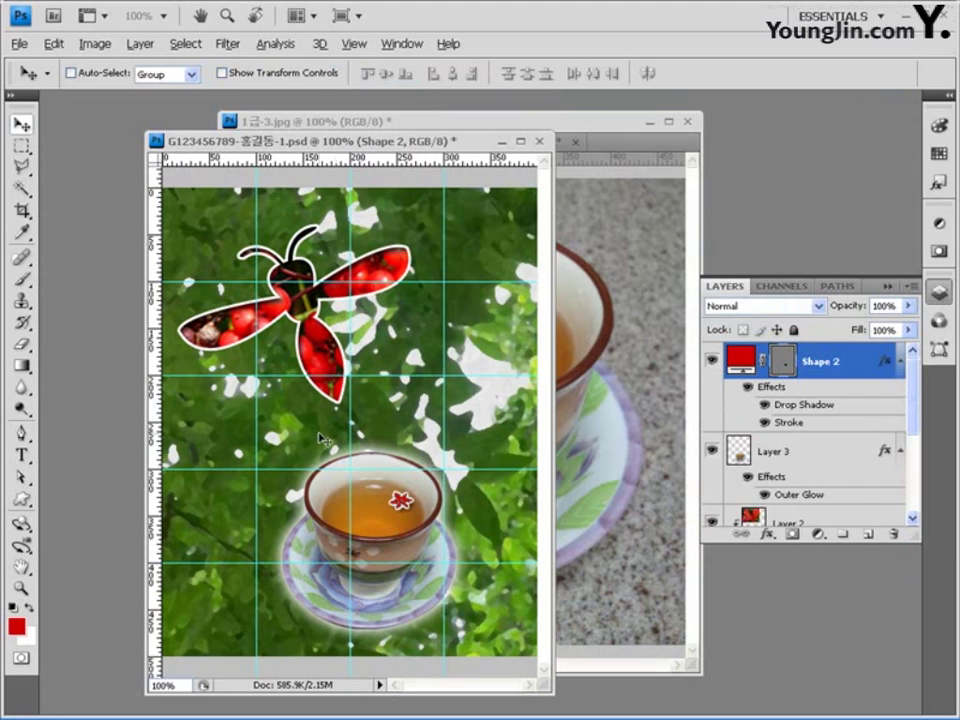
Choose the crown-like scroll ornament as the custom shape and reset the style for new shapes to none
click(21, 500)
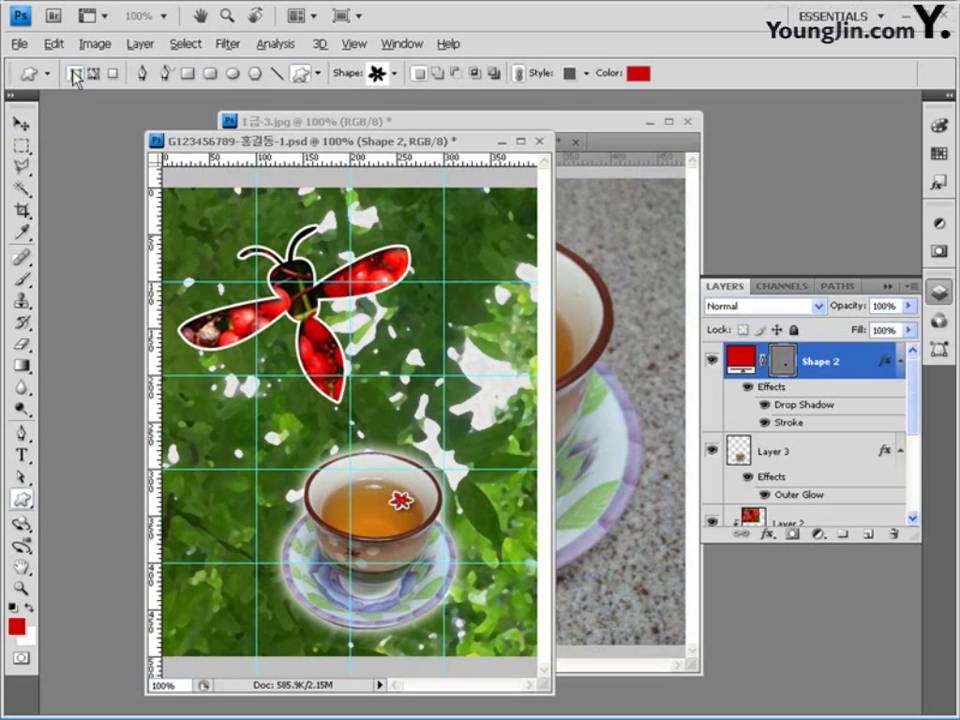
click(394, 73)
mouse_move(534, 210)
mouse_down()
mouse_move(535, 177)
mouse_move(534, 213)
mouse_up()
click(400, 225)
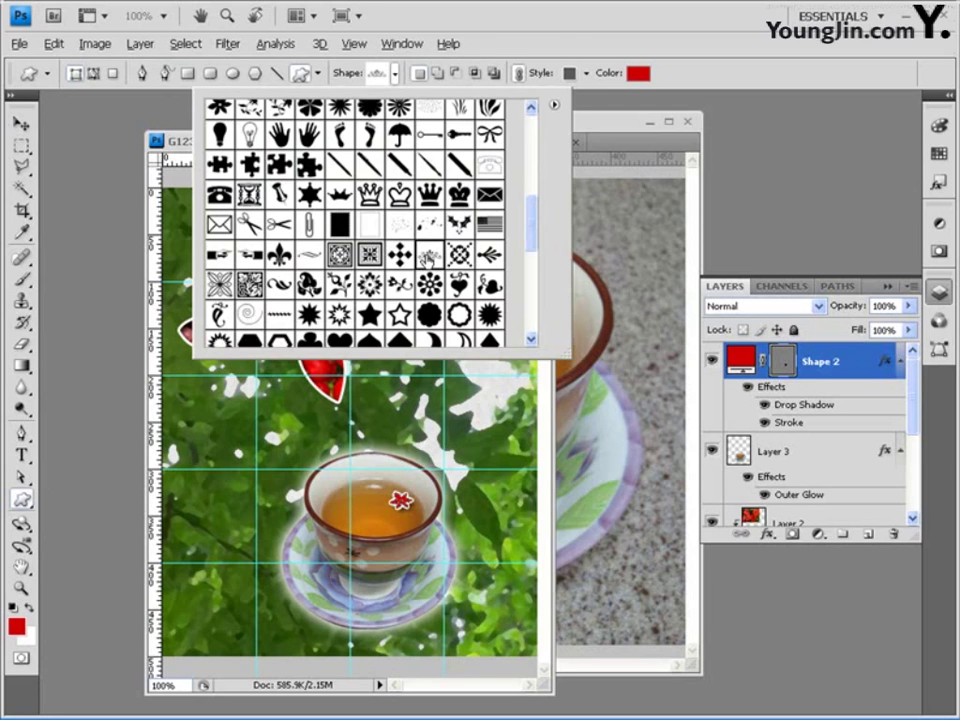
key(Return)
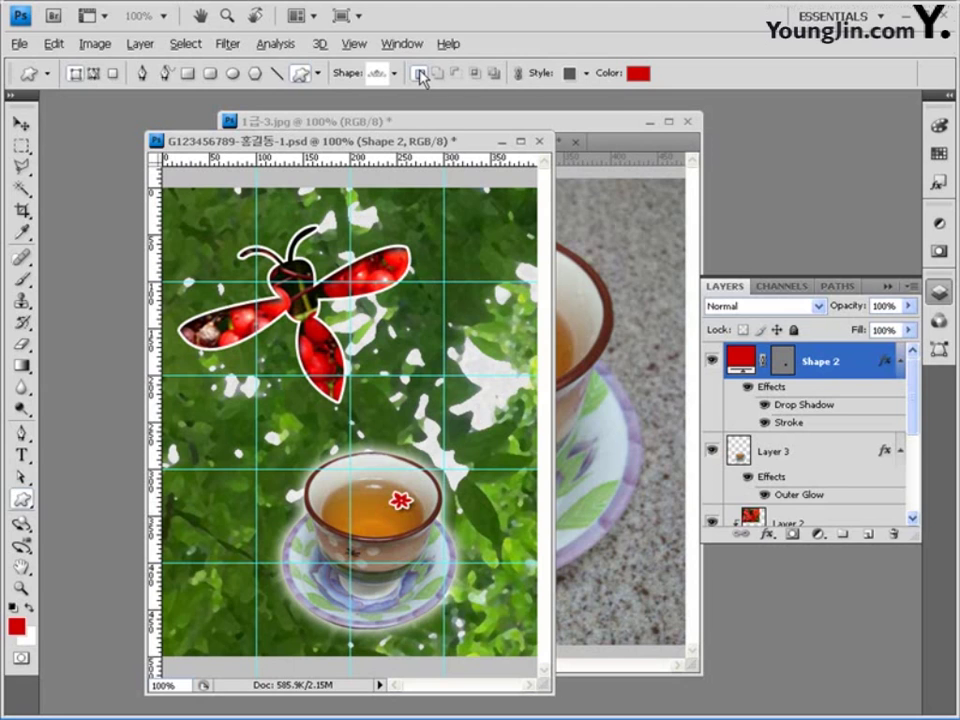
click(587, 73)
click(483, 117)
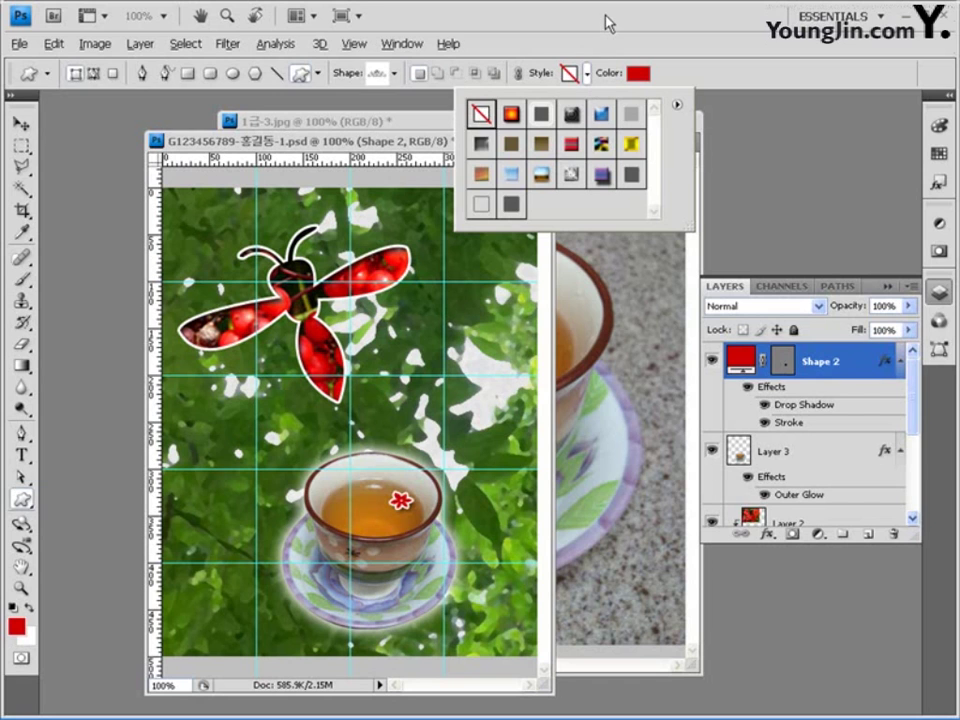
click(607, 22)
Set the shape colour to #ff0033 and draw the scroll ornament about 80 px wide just above the teacup's rim
click(637, 73)
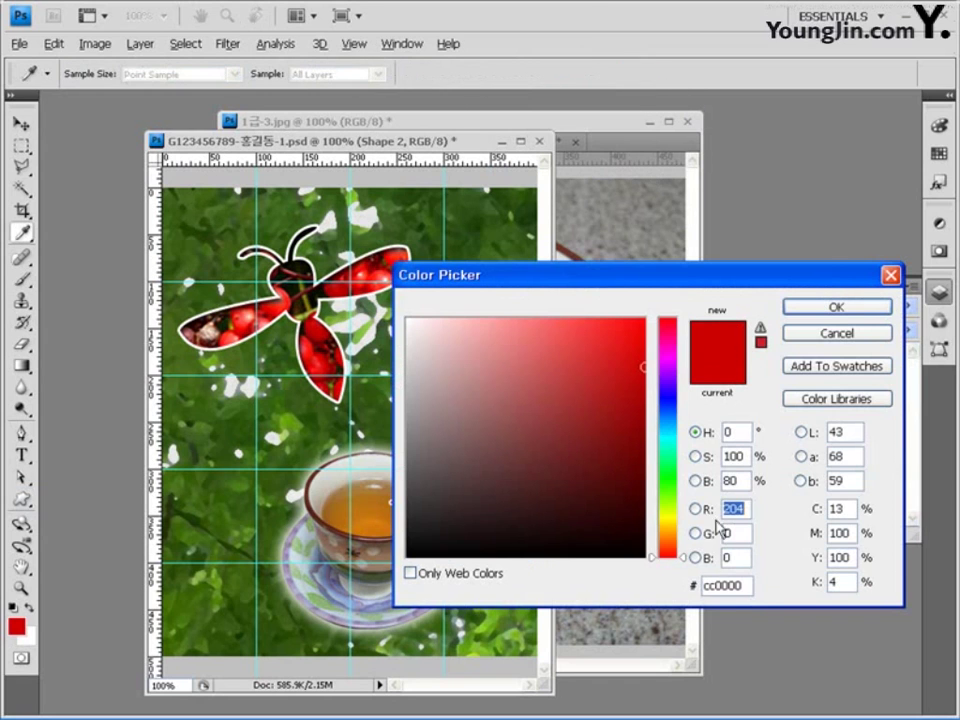
double_click(730, 585)
text(ff0033)
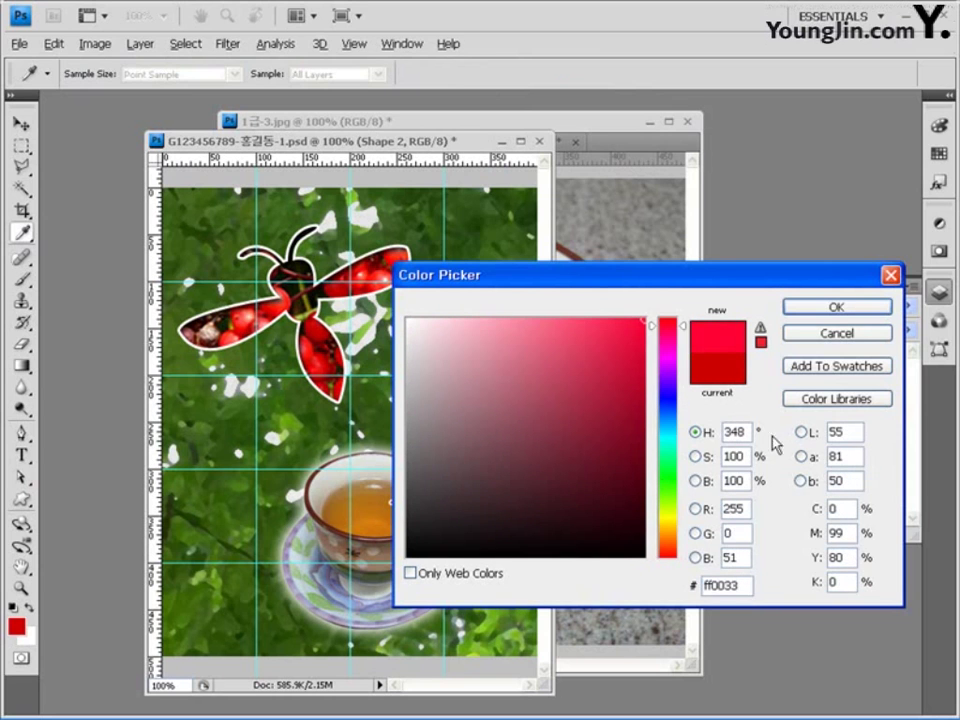
click(842, 307)
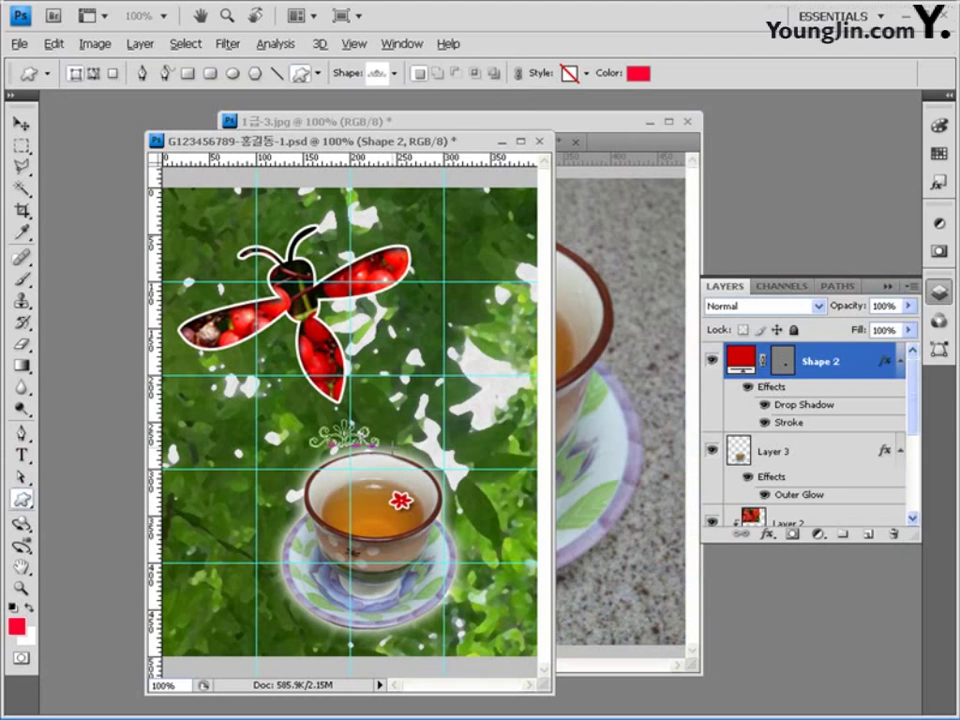
mouse_move(418, 441)
mouse_down()
mouse_move(380, 433)
mouse_move(410, 434)
mouse_move(393, 462)
mouse_move(424, 436)
mouse_move(406, 437)
mouse_move(421, 444)
mouse_up()
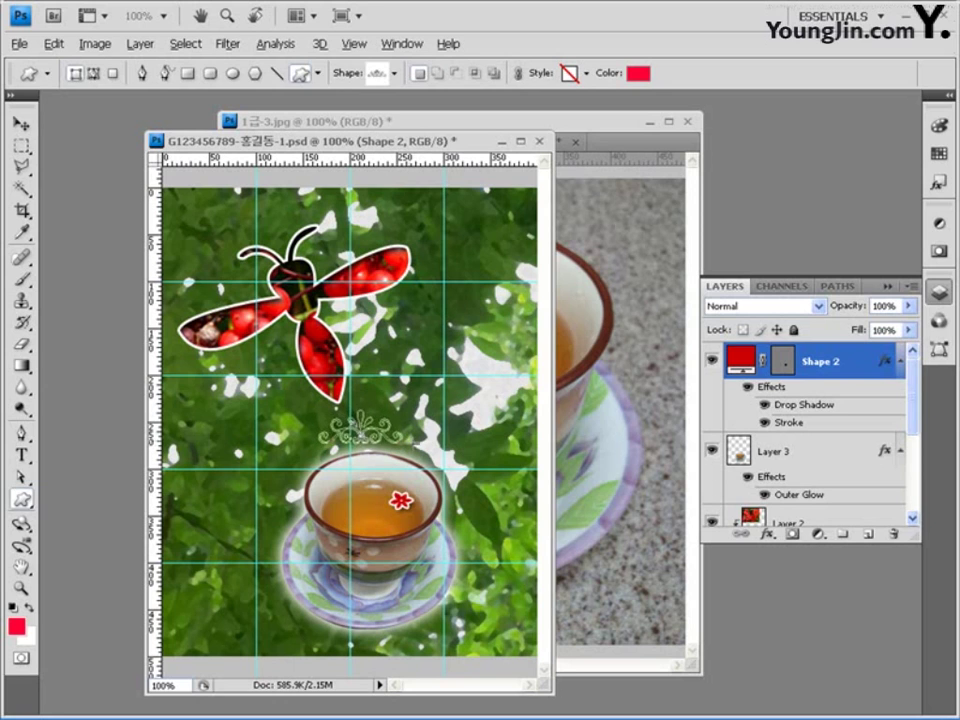
drag(398, 436, 398, 436)
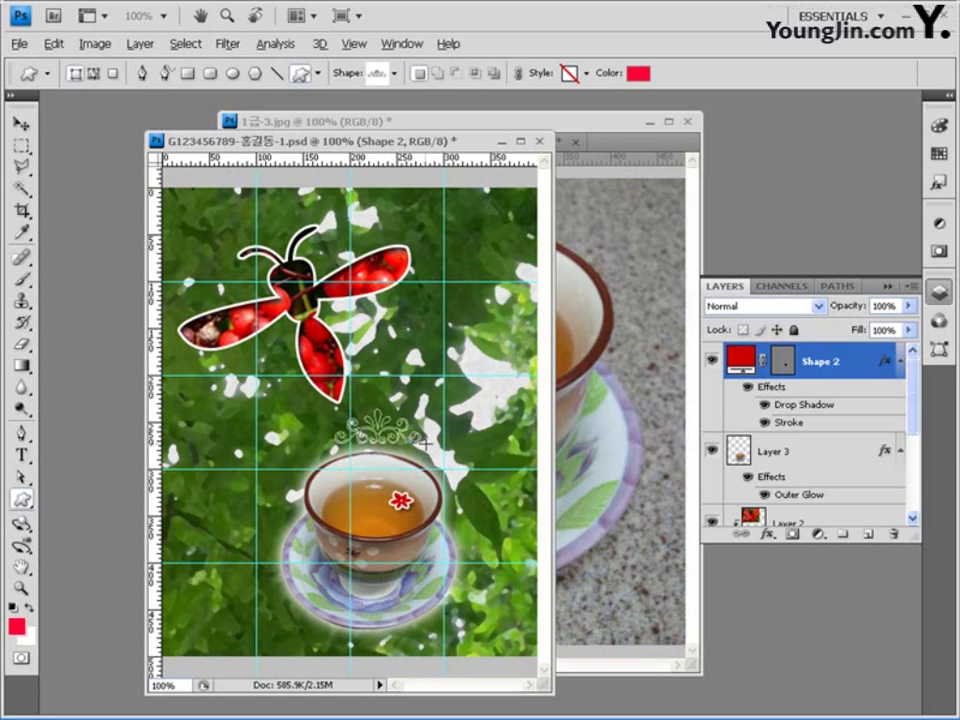
mouse_move(423, 443)
mouse_down()
mouse_move(431, 446)
mouse_move(411, 436)
mouse_move(420, 444)
mouse_up()
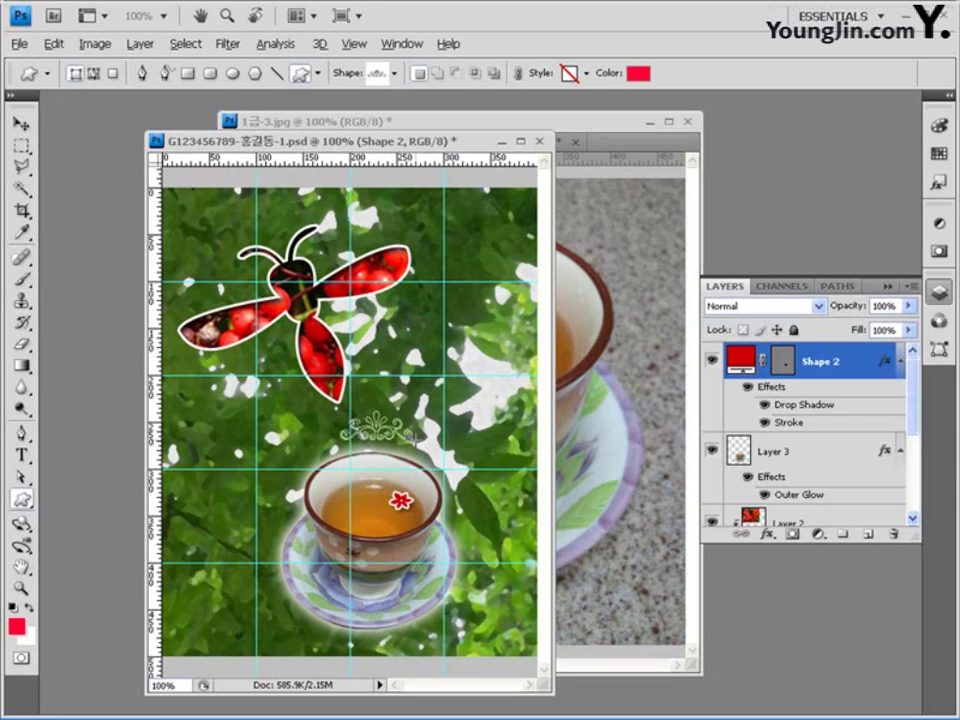
drag(414, 442, 422, 440)
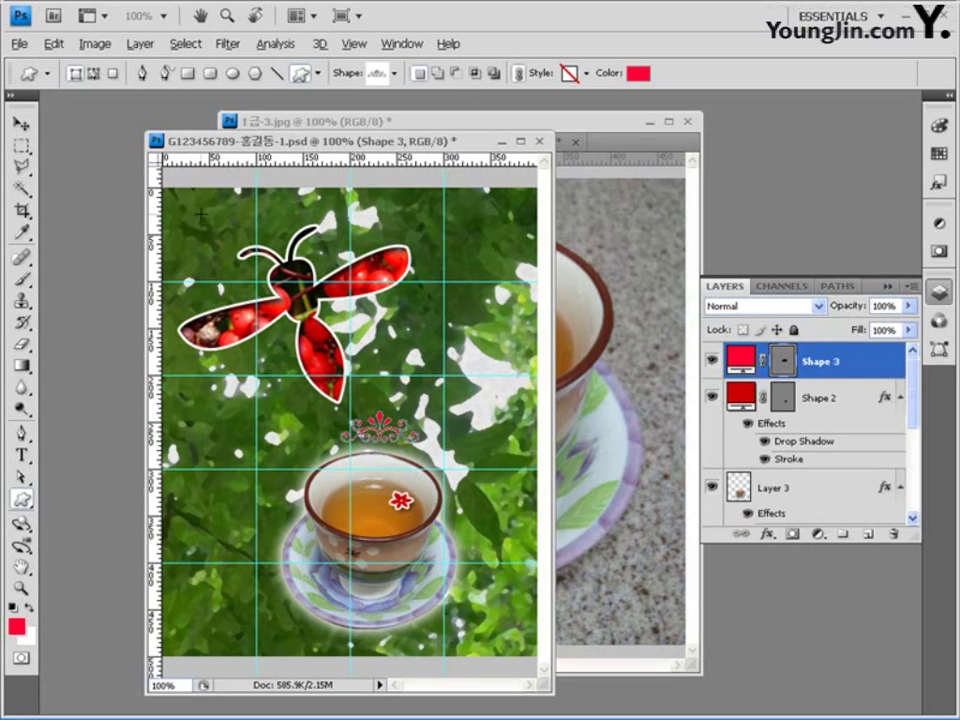
Move the scroll ornament slightly left to centre it above the teacup
click(19, 123)
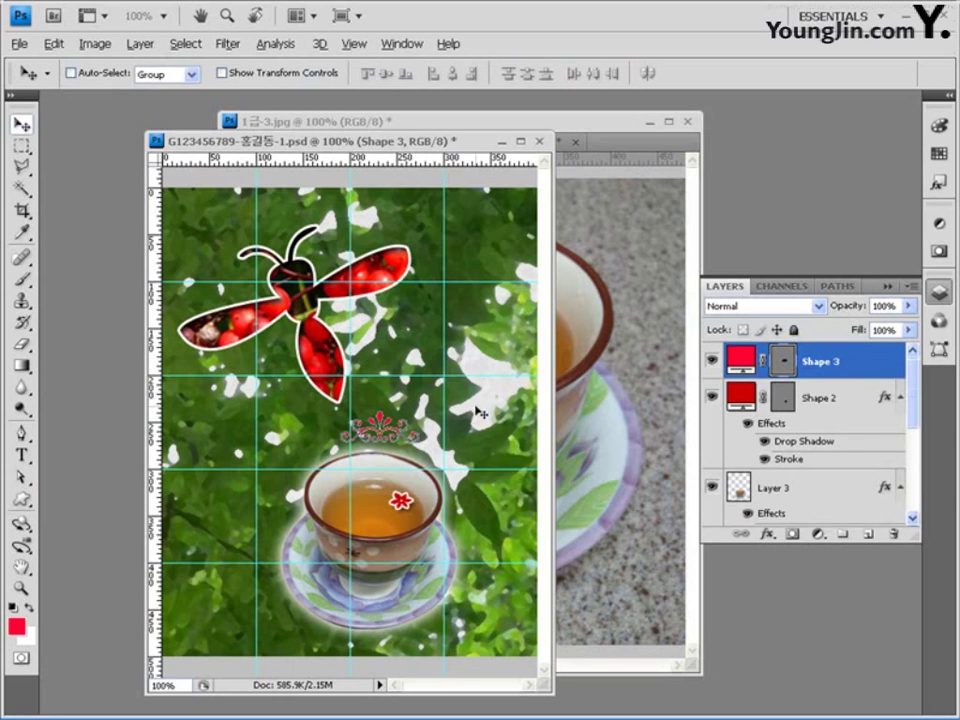
drag(478, 408, 475, 404)
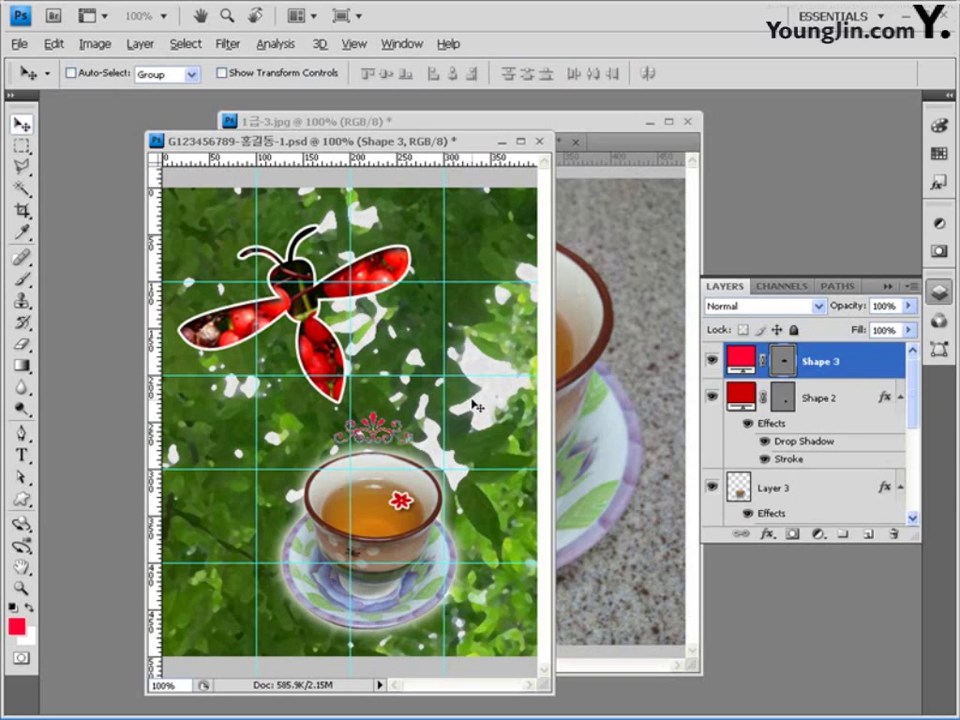
key(Left)
key(Left)
key(Left)
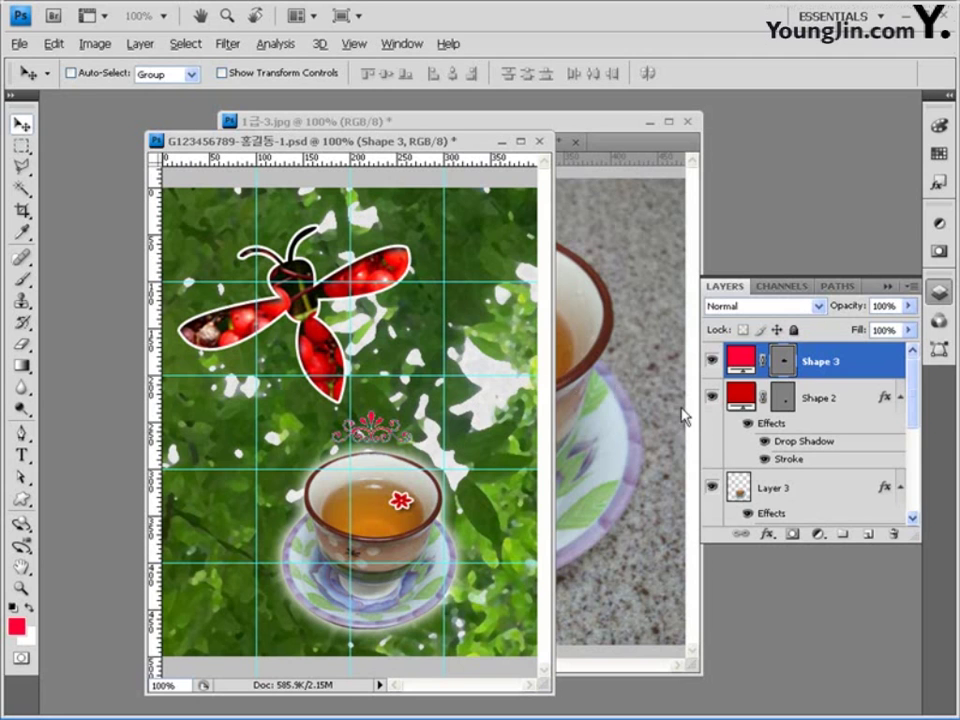
Give the scroll ornament above the teacup a 2 px white outside stroke and a drop shadow with default settings
click(768, 534)
click(803, 521)
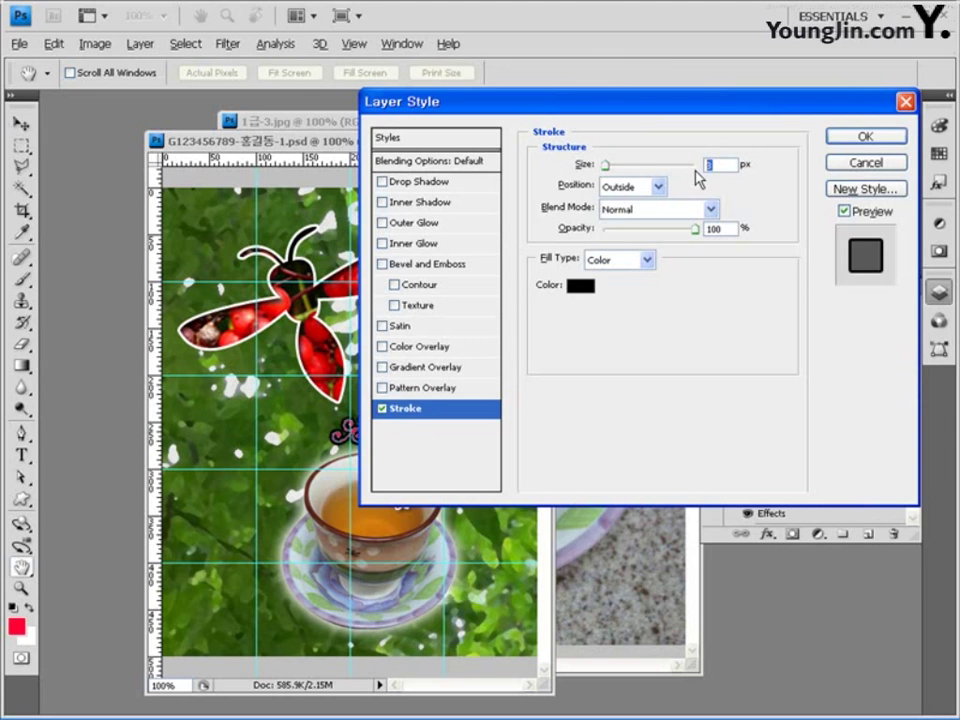
text(2)
click(582, 287)
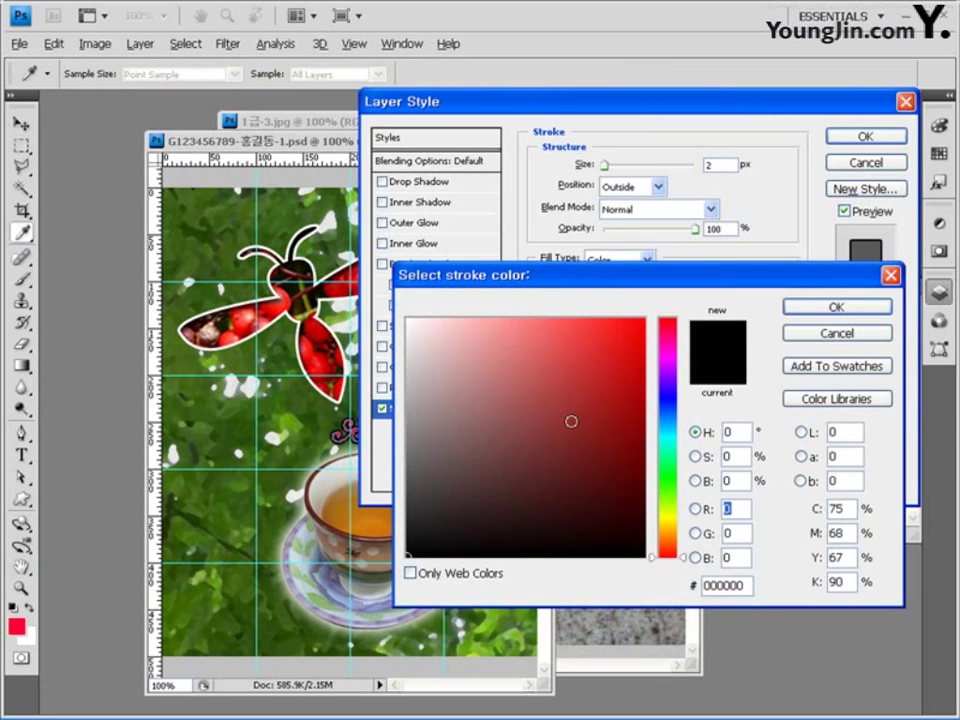
click(408, 320)
click(797, 306)
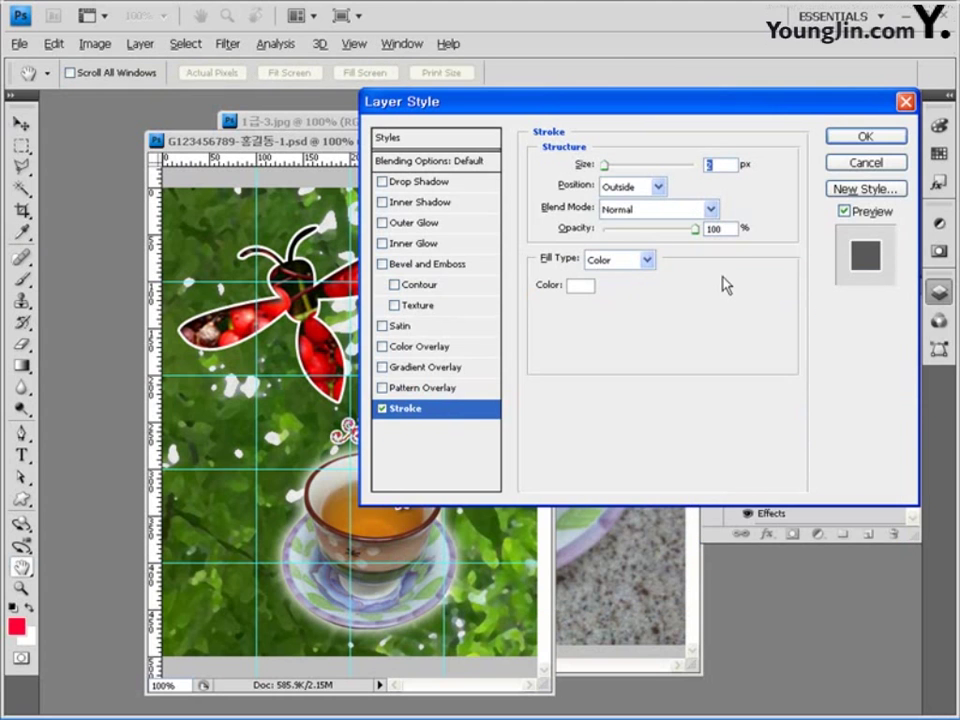
click(418, 181)
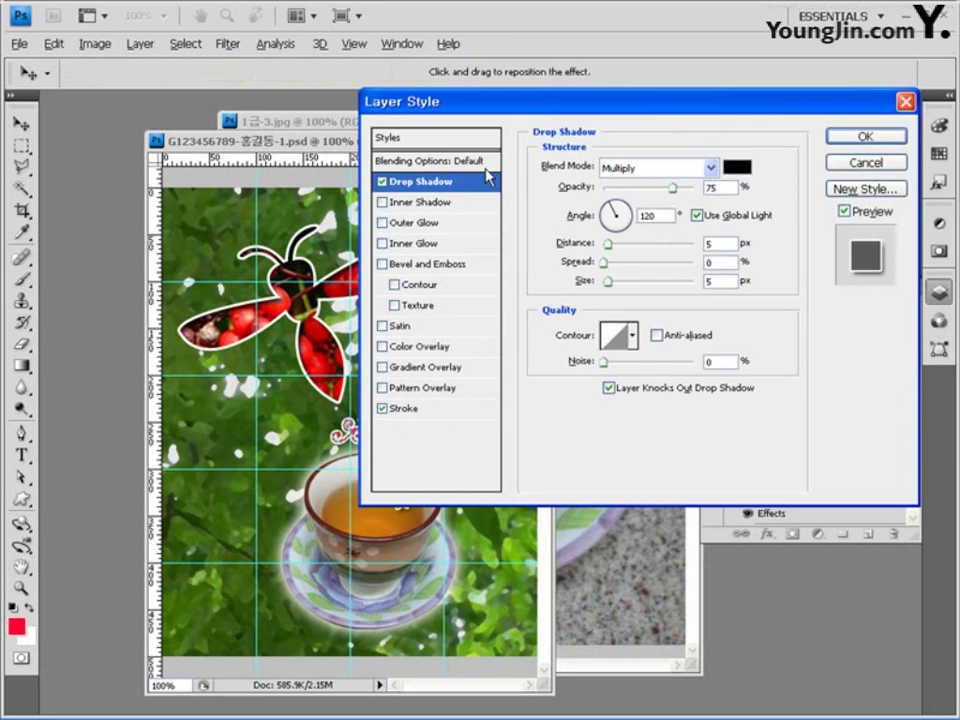
click(884, 140)
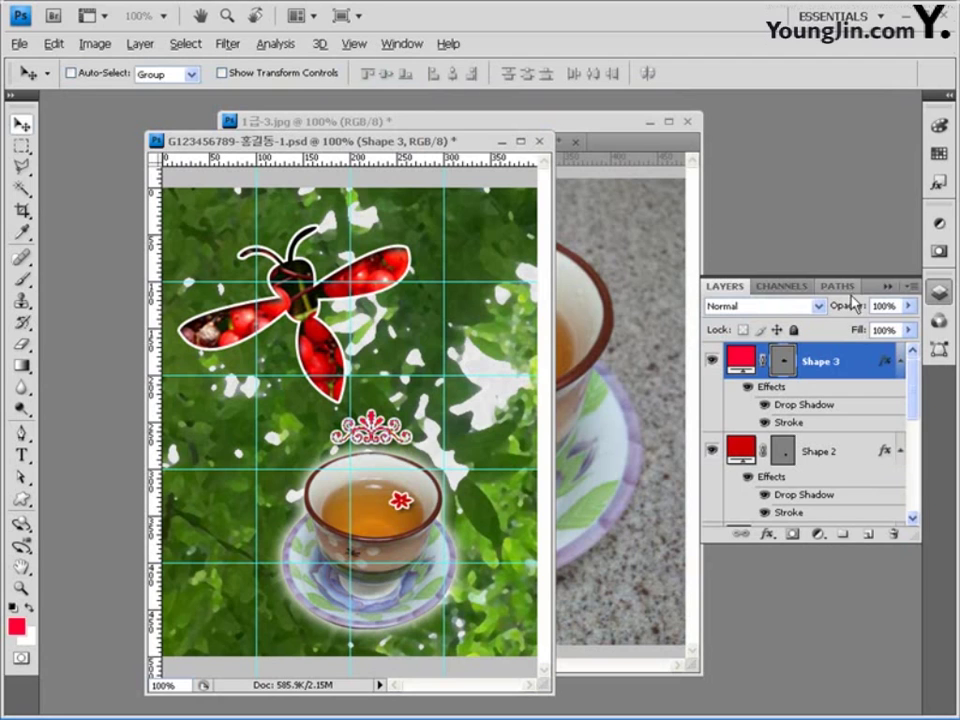
Add the vertical text 산수유차 in 궁서 at 50 pt and place it beside the teacup near the canvas's right edge
click(22, 455)
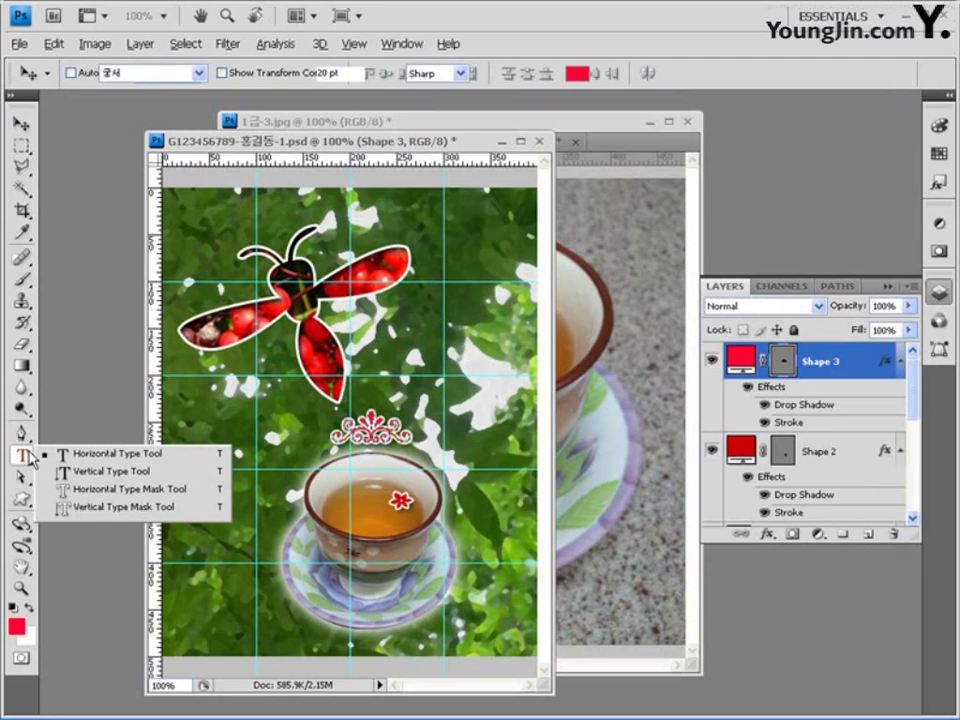
click(133, 475)
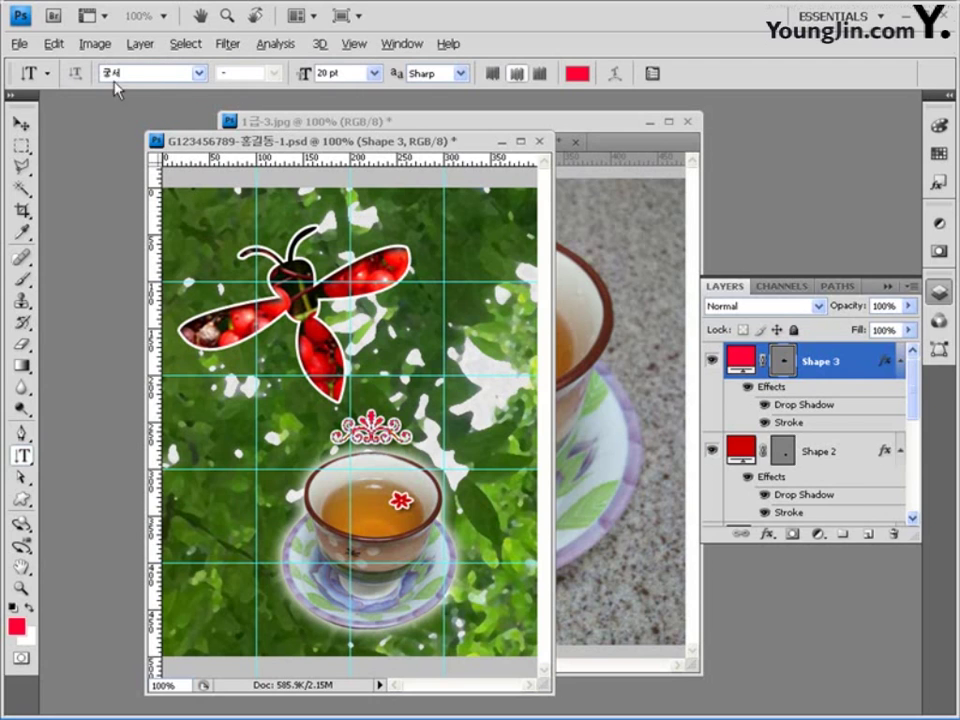
double_click(320, 73)
text(50)
click(480, 387)
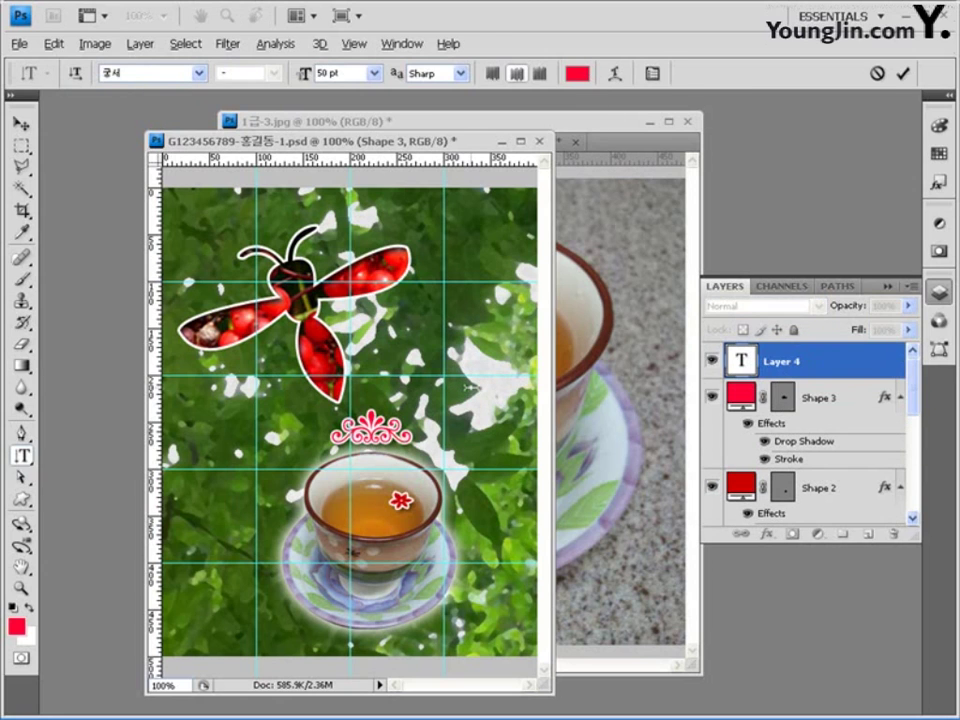
text(사수유차)
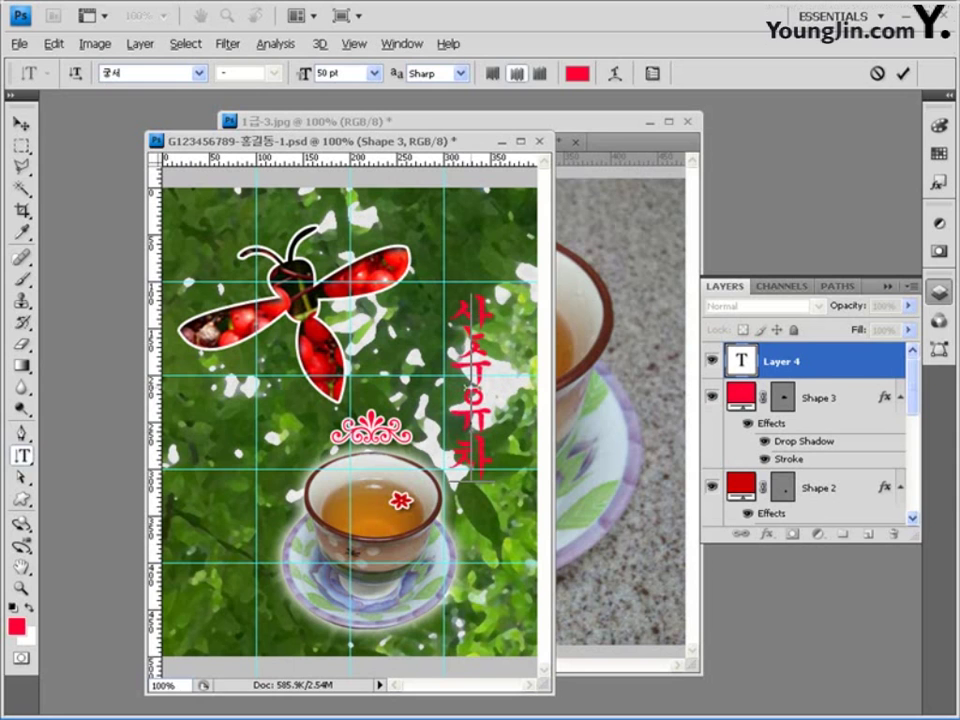
drag(487, 250, 515, 357)
key(ctrl+Return)
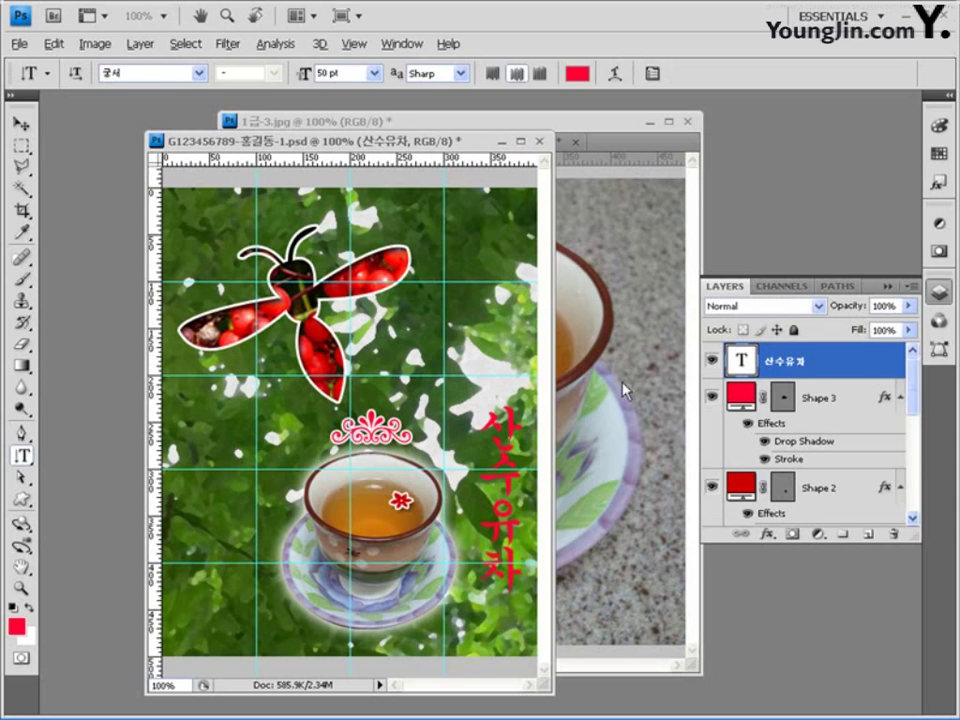
Add a gradient overlay to the 산수유차 text and set the gradient's starting colour stop to #ffcc00
click(767, 540)
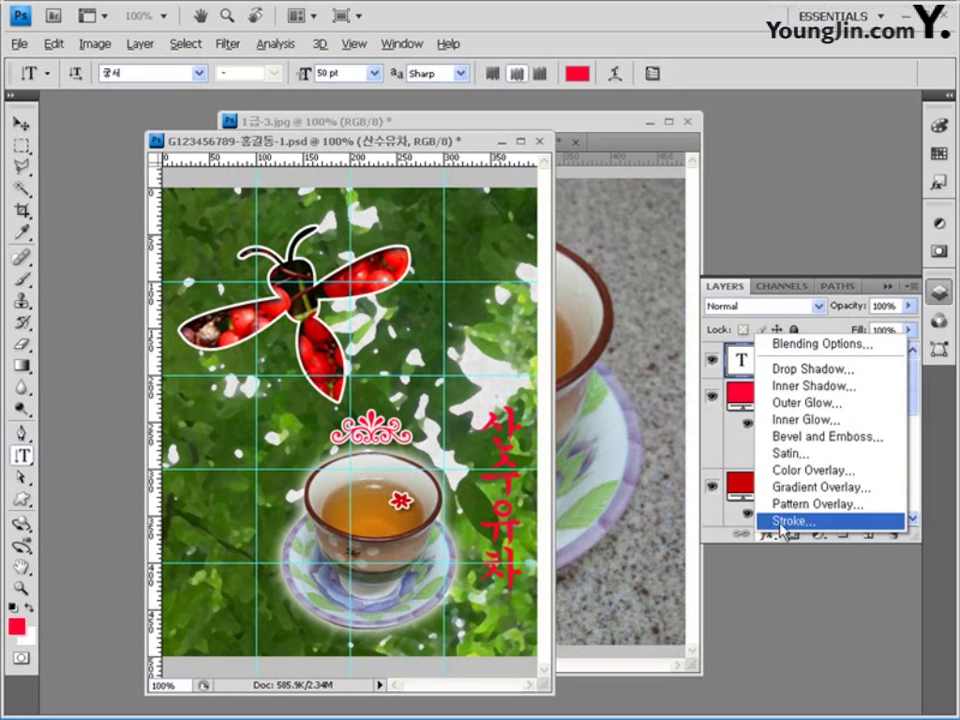
click(851, 494)
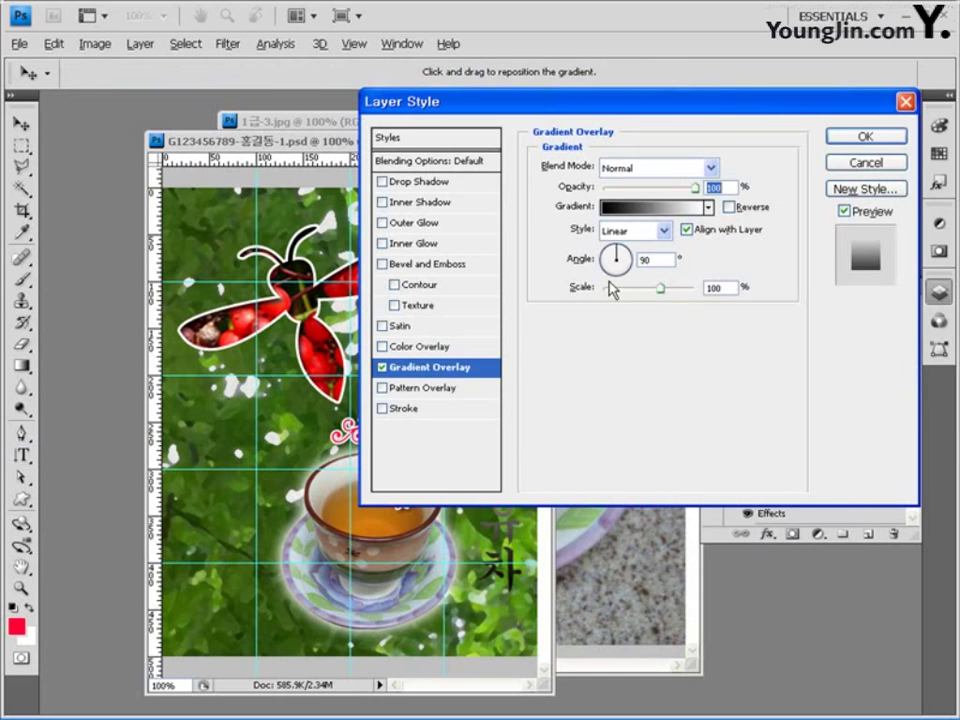
click(650, 207)
click(307, 400)
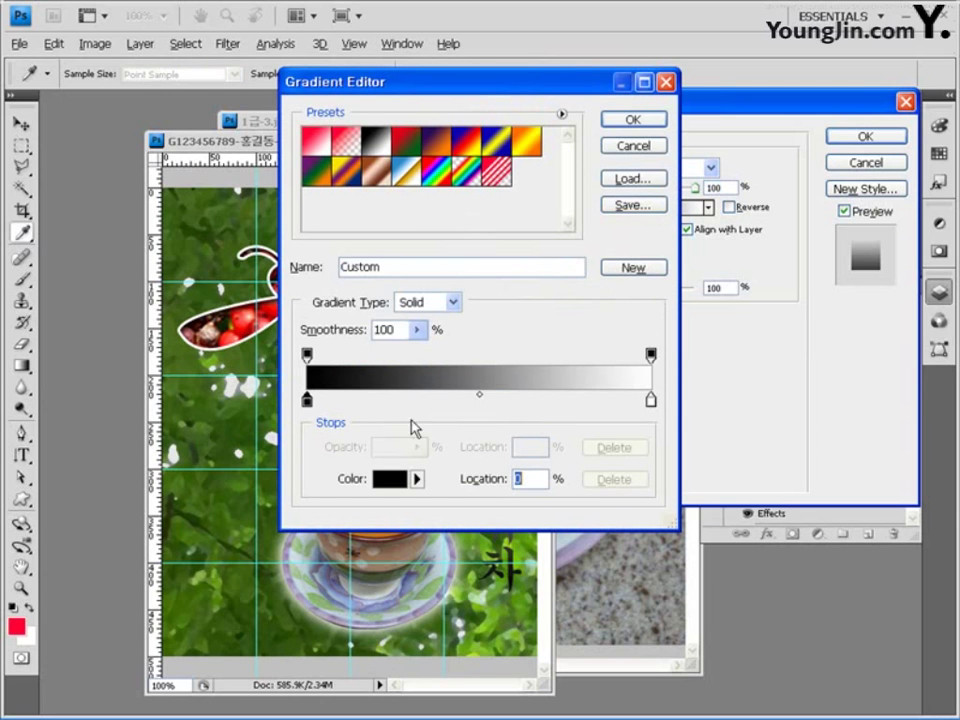
double_click(307, 400)
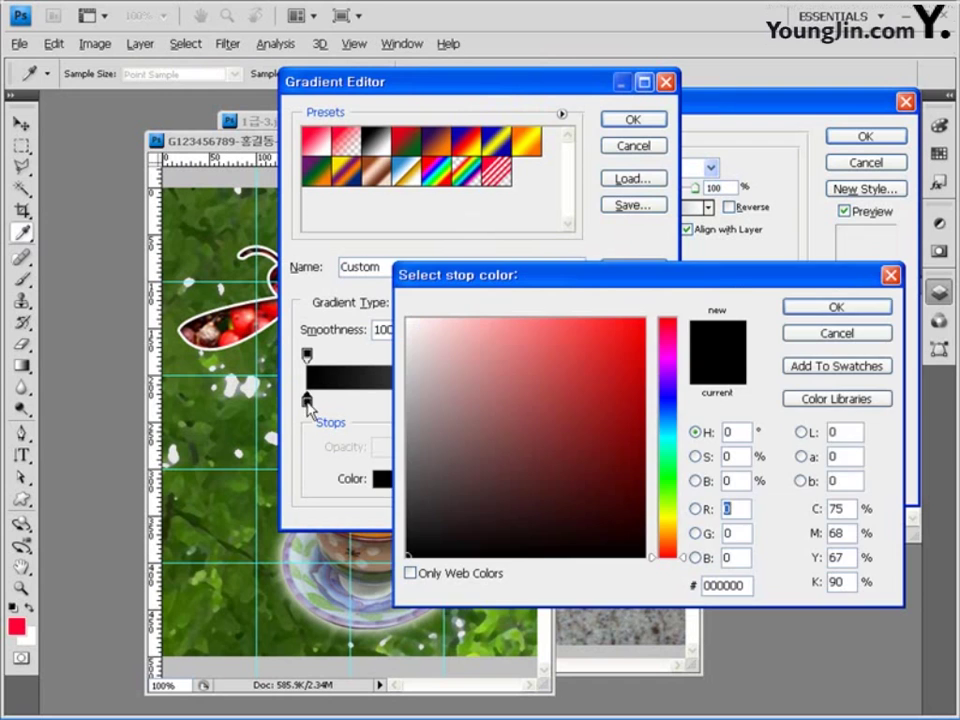
double_click(745, 585)
text(f)
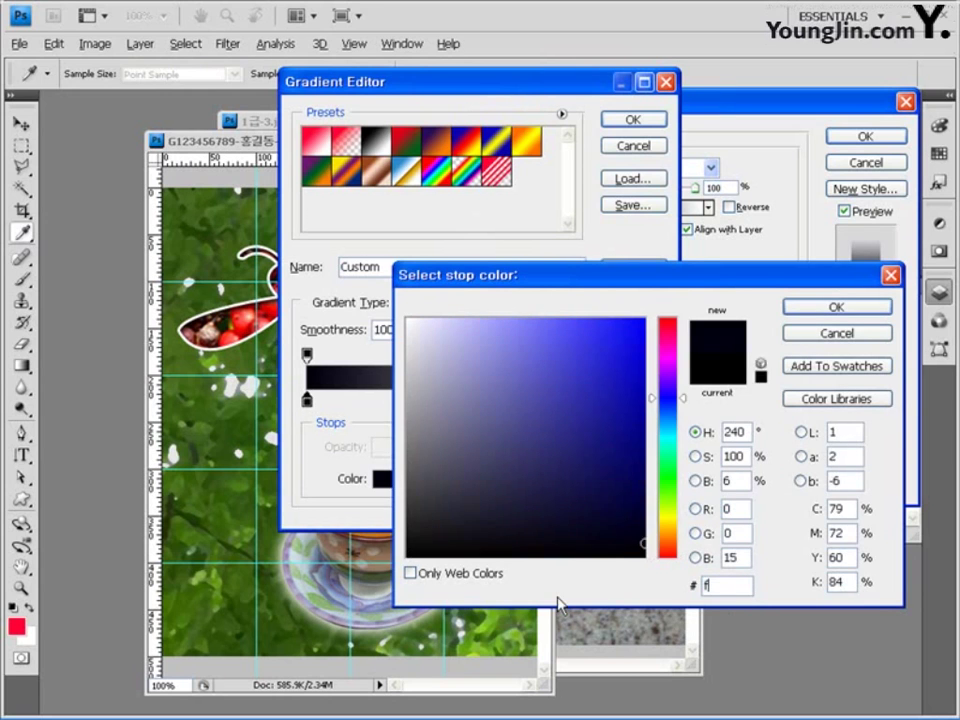
text(fcc00)
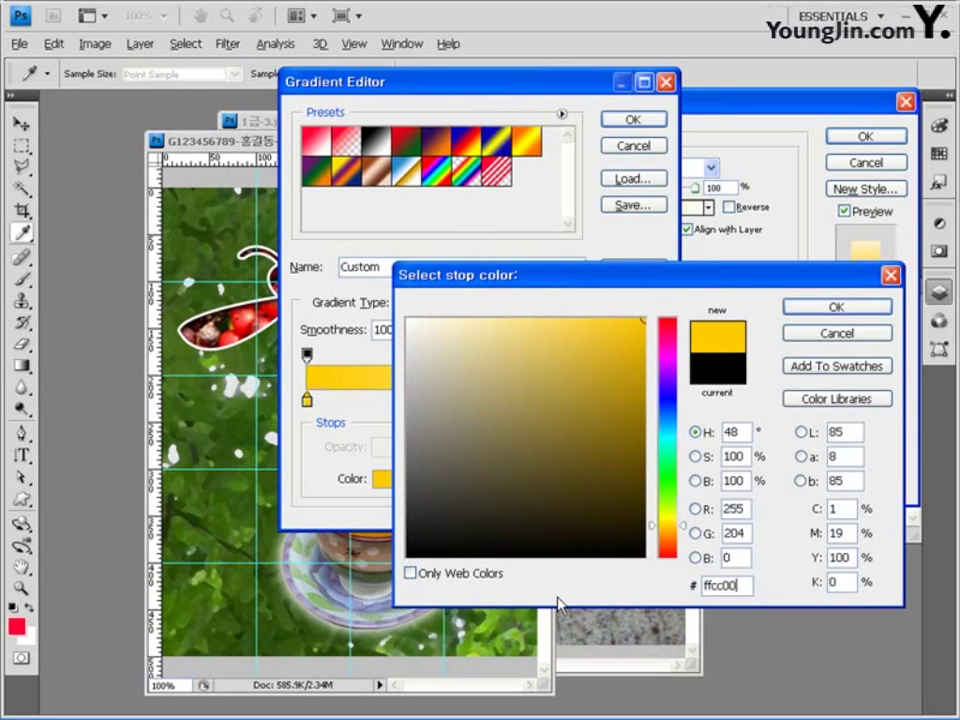
click(846, 307)
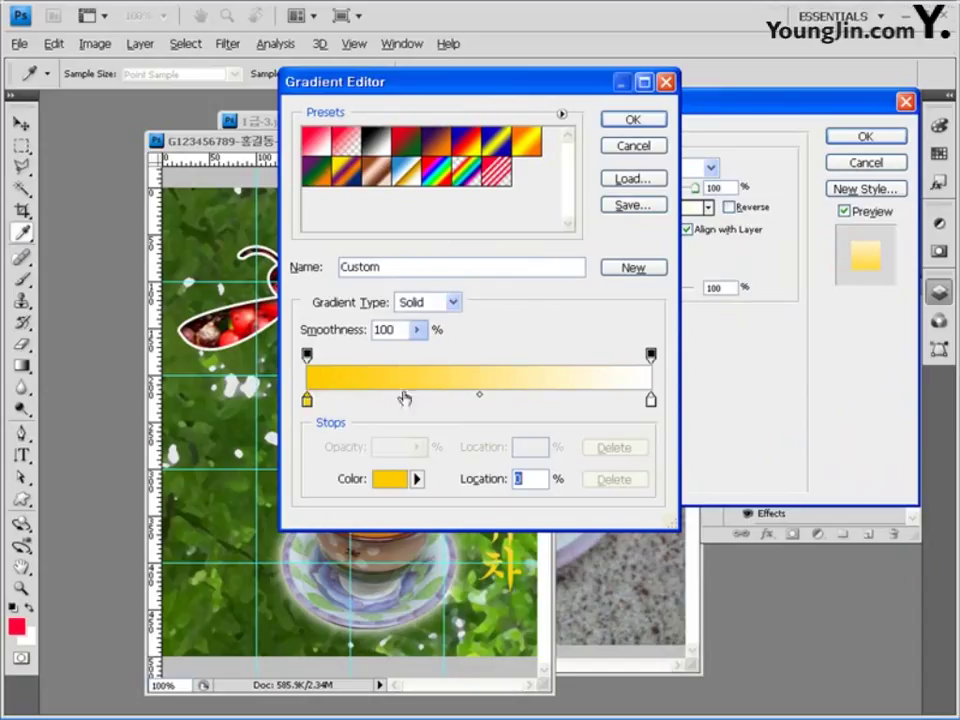
Insert a colour stop at 50% in the text's gradient and set it to #cc33cc
click(480, 405)
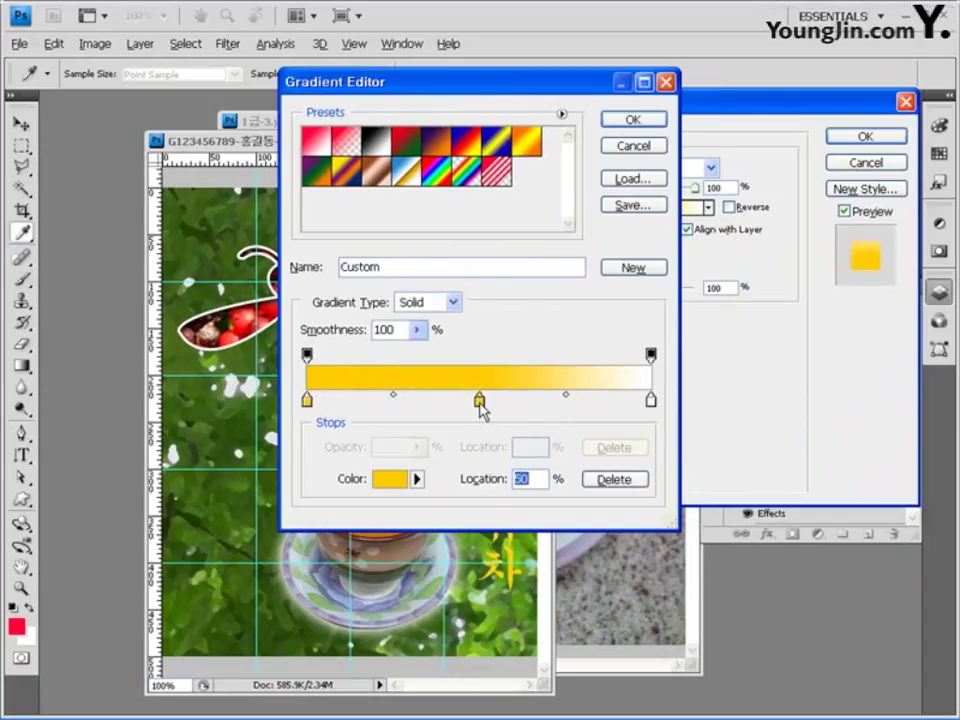
double_click(480, 405)
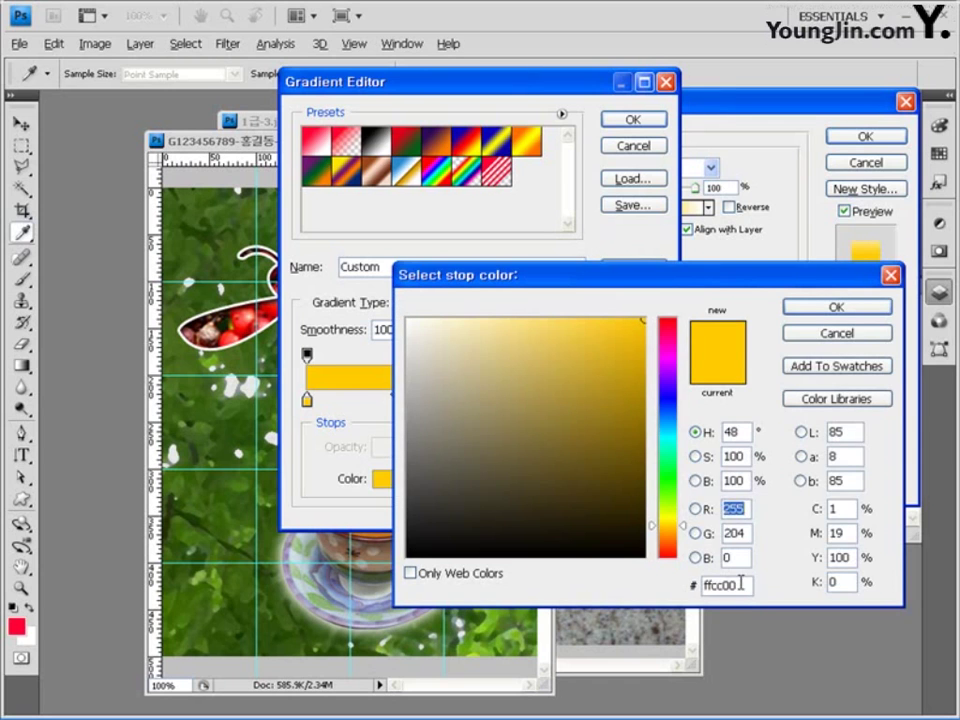
text(cc33cc)
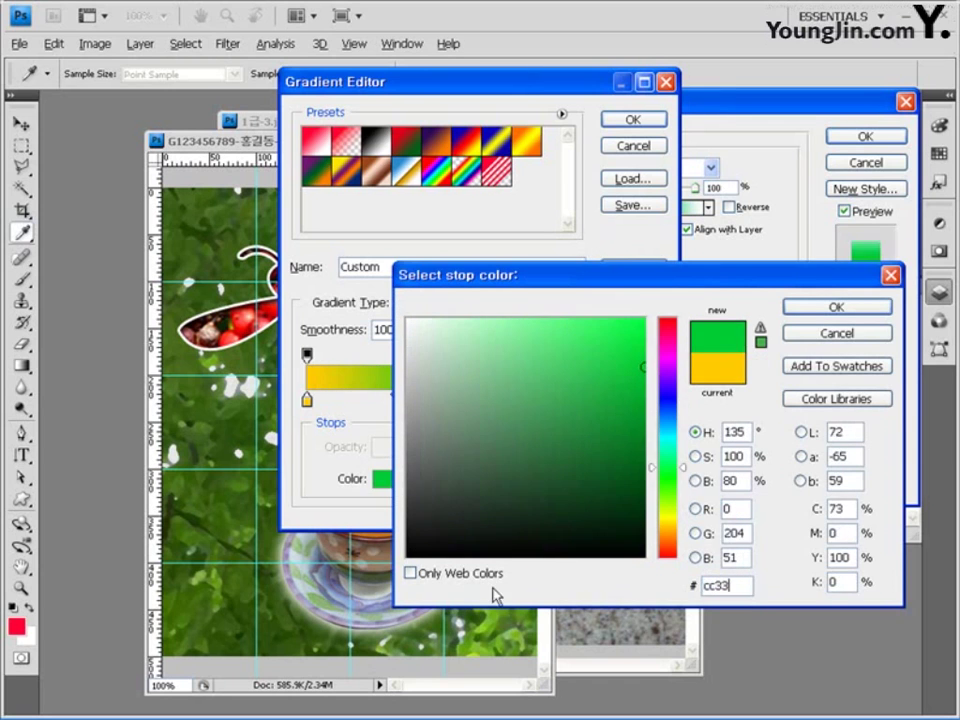
click(834, 308)
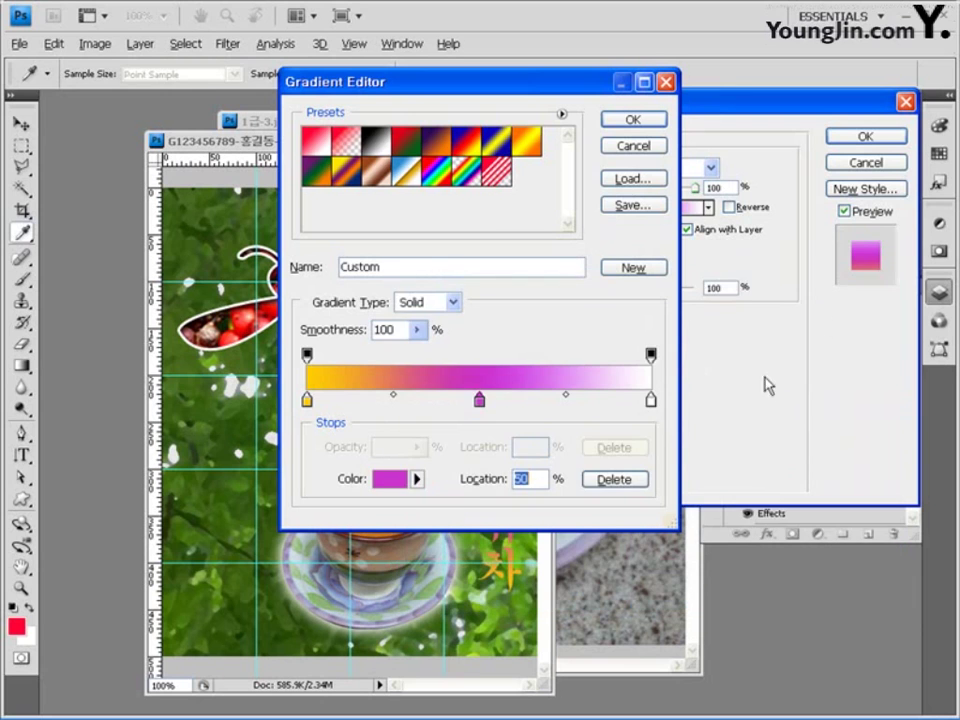
Set the gradient's end colour stop to #003366 and accept the edited gradient
click(651, 402)
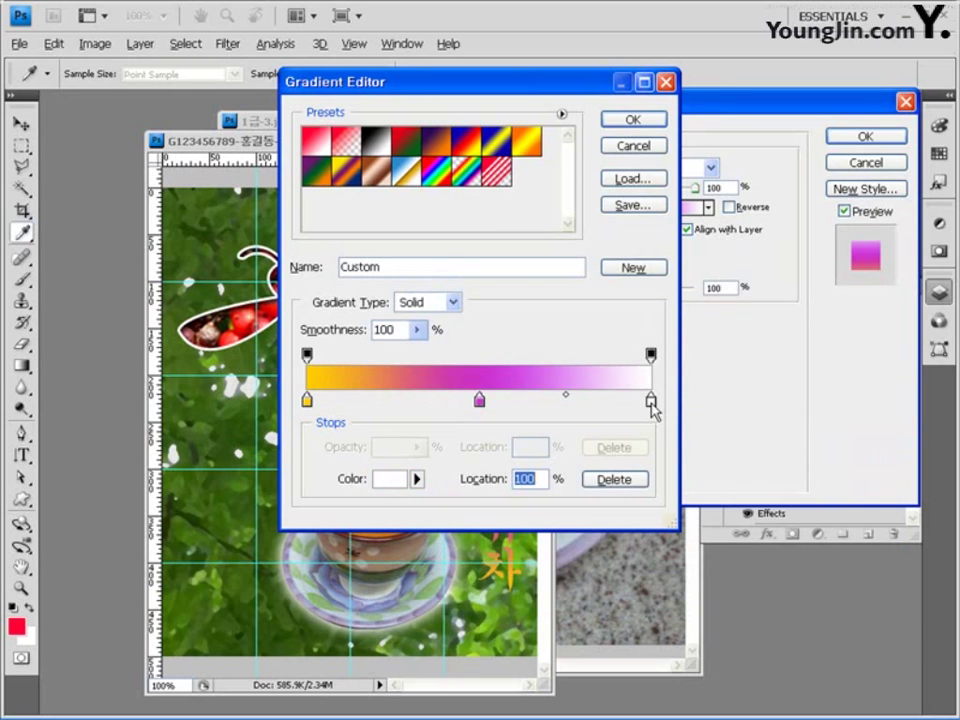
double_click(651, 402)
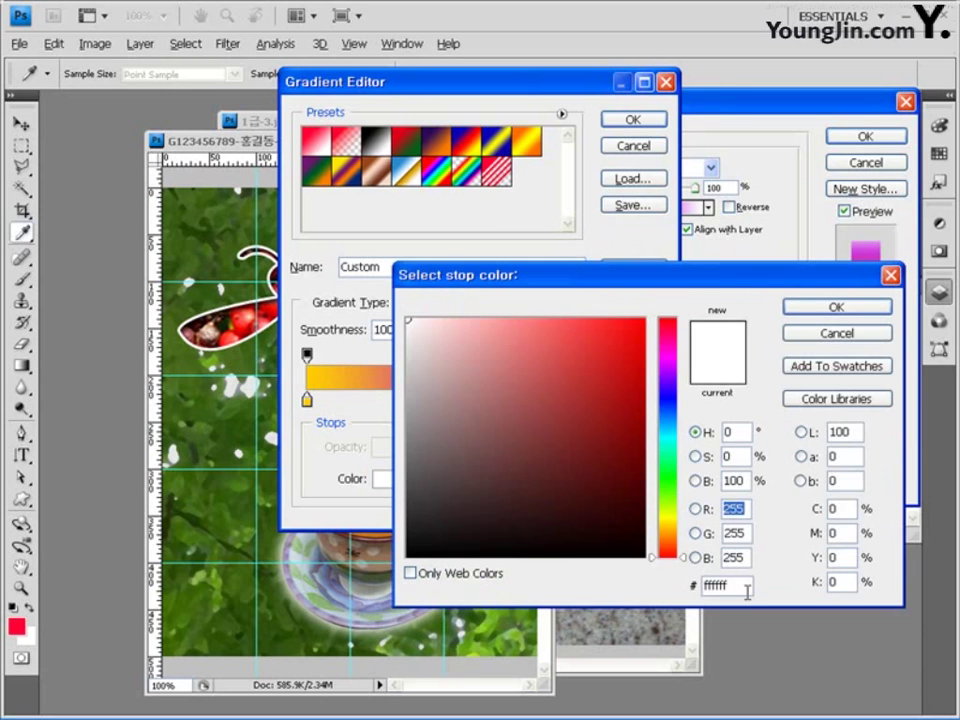
text(003366)
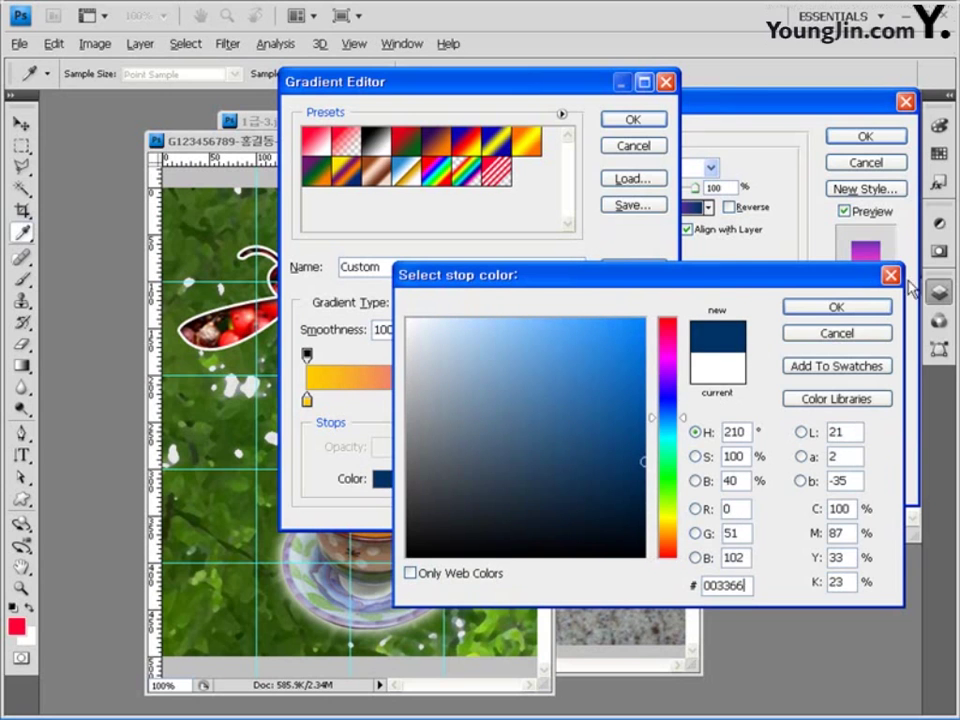
click(845, 307)
click(633, 119)
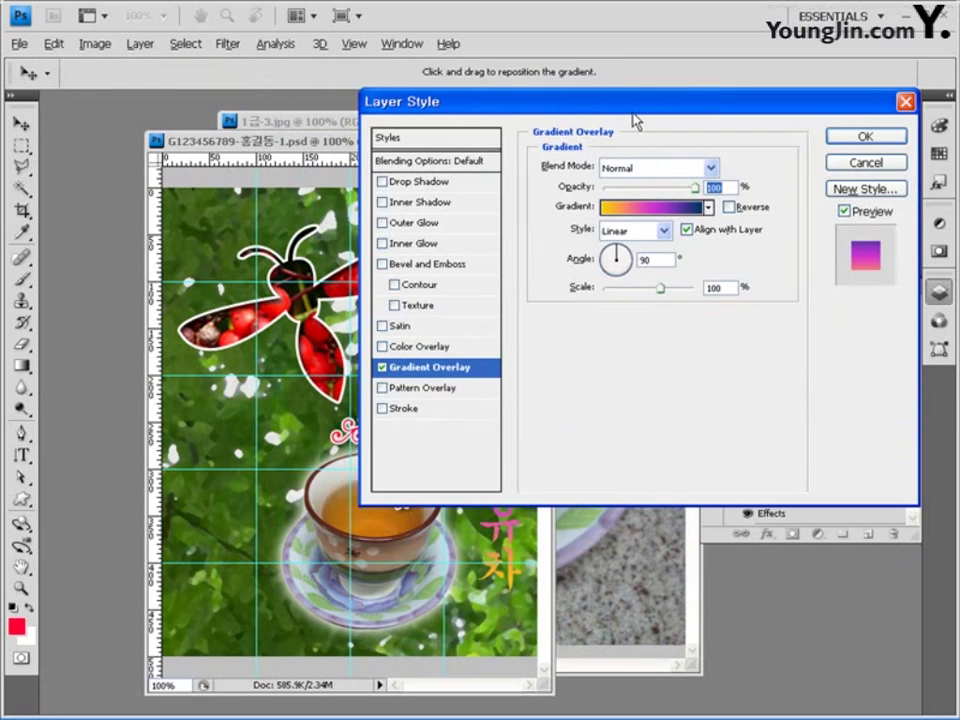
Add a 2 px white outside stroke to the 산수유차 text and apply its layer style
click(408, 410)
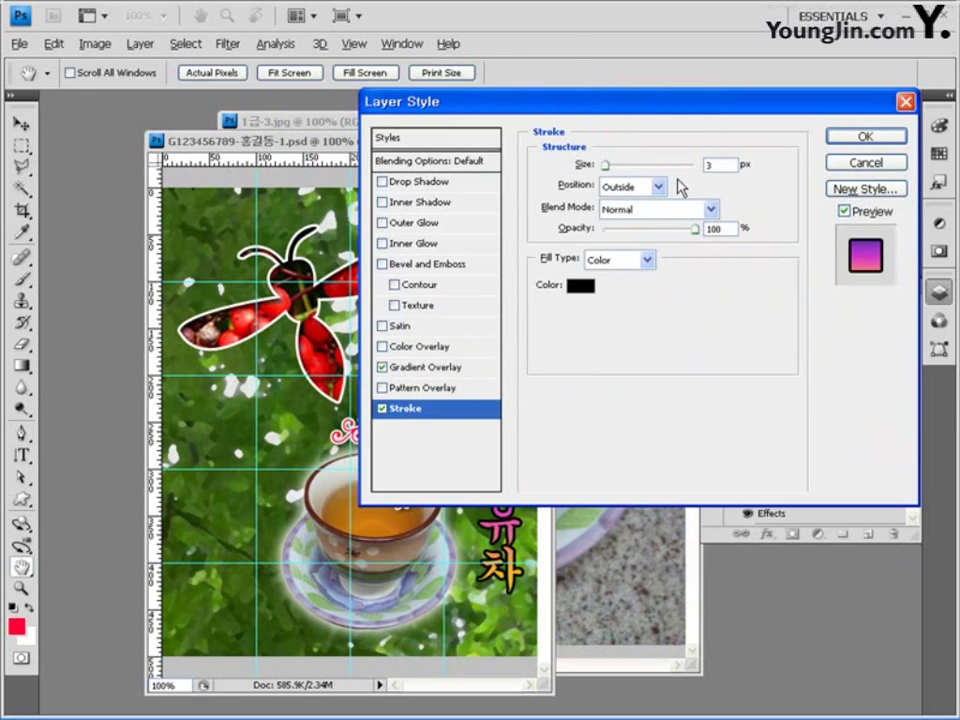
text(2)
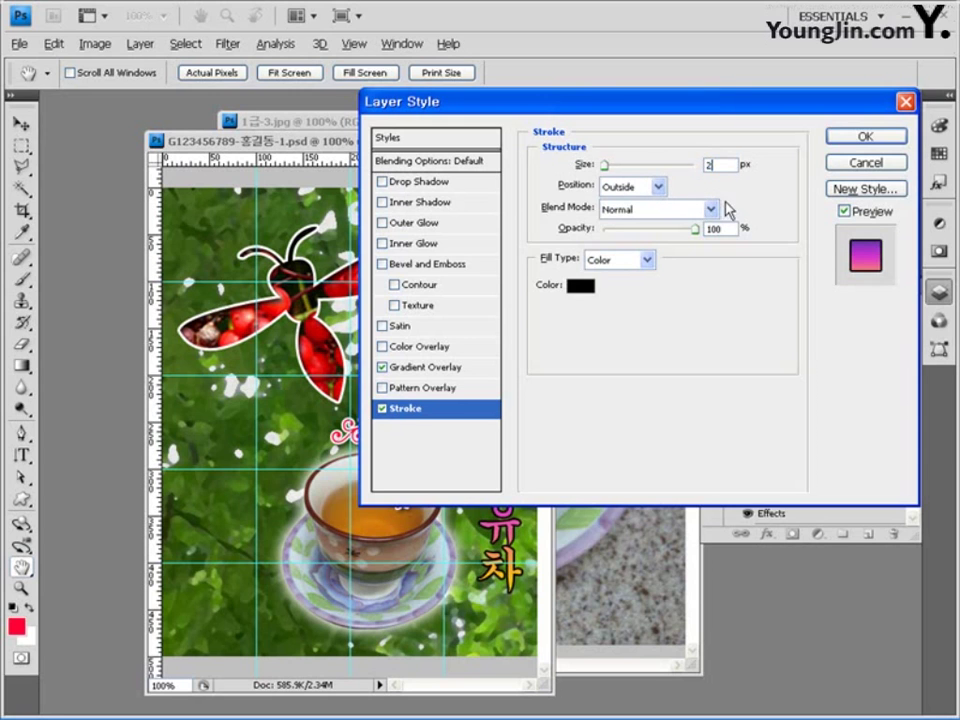
click(582, 287)
click(408, 320)
click(836, 306)
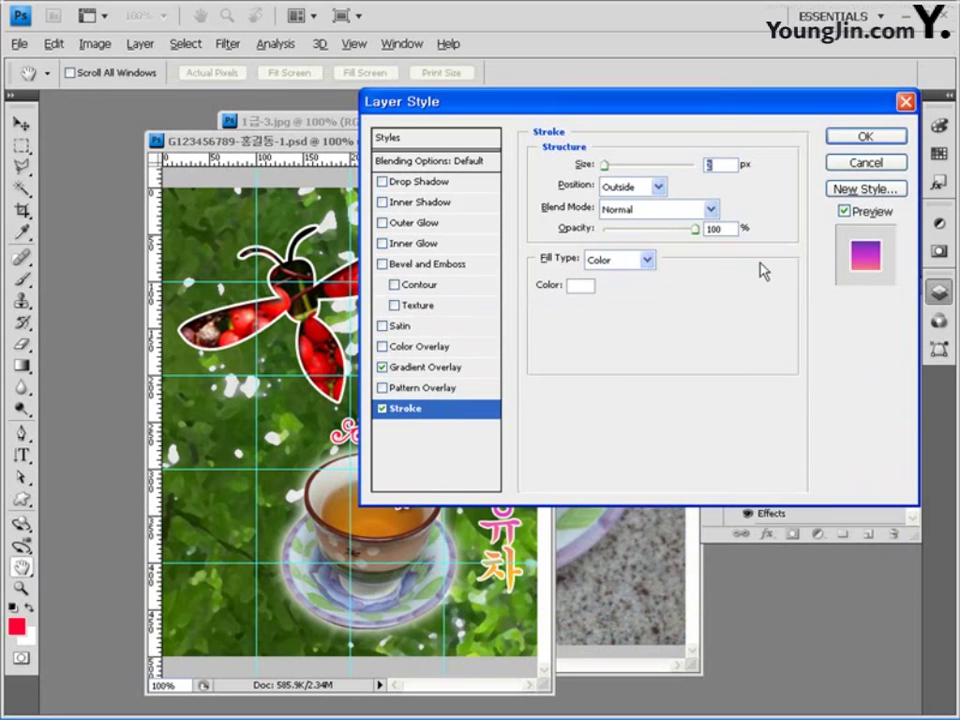
click(884, 138)
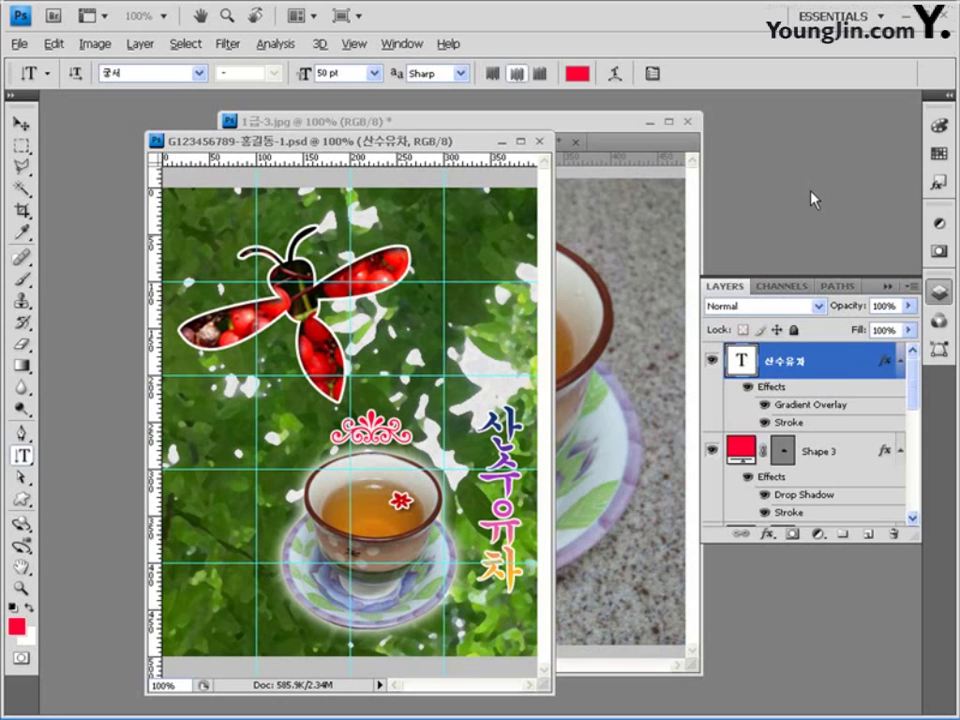
Clear all guides from the composition
click(363, 47)
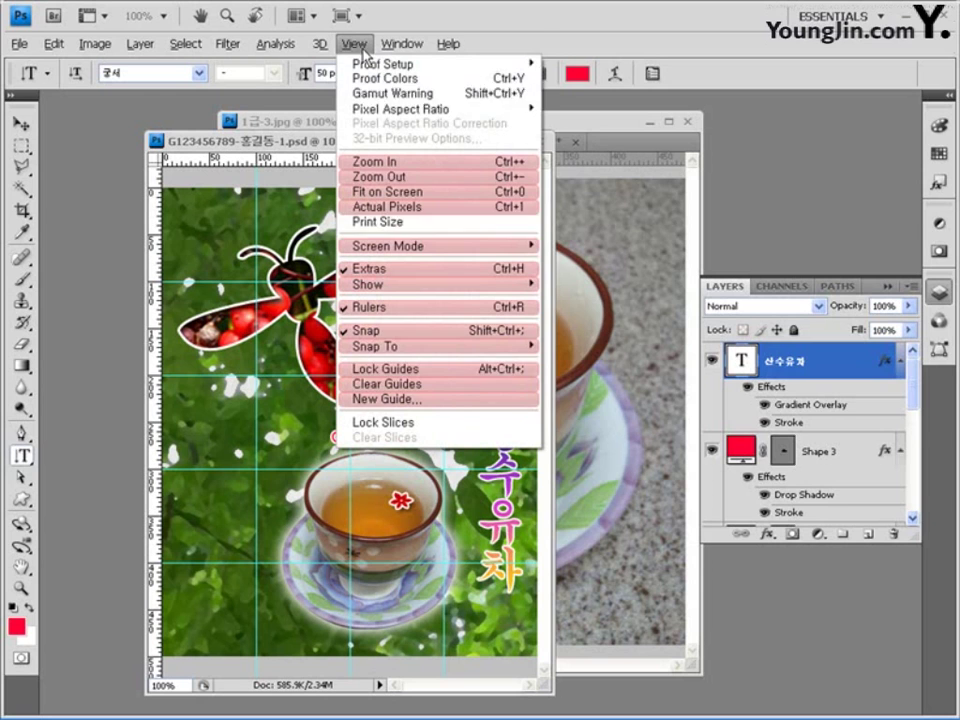
click(418, 385)
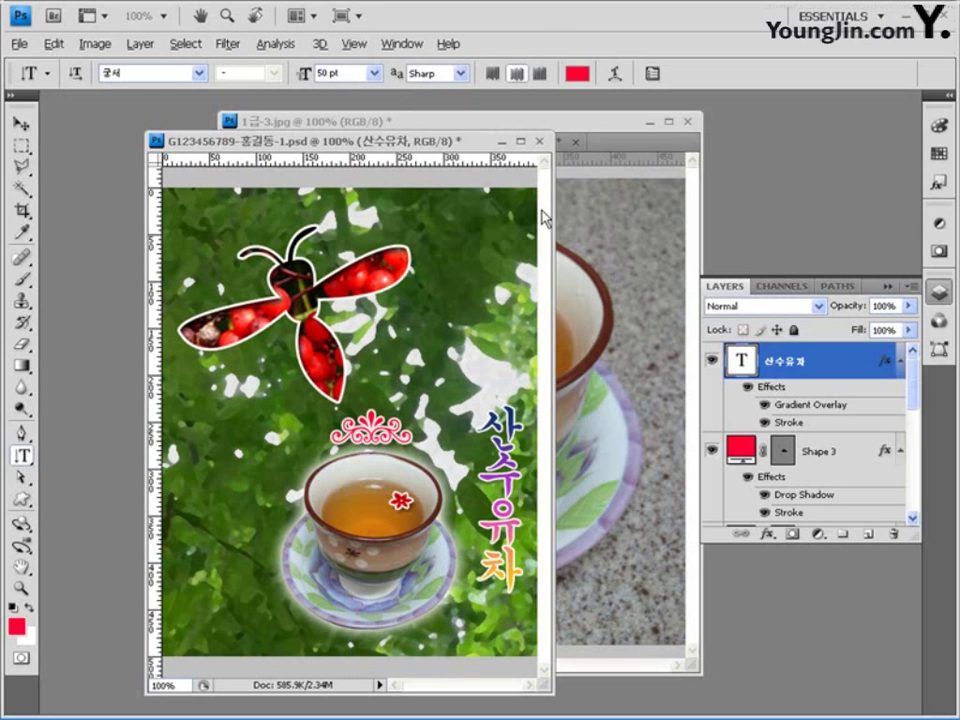
Save a JPEG copy of the composition under its existing file name in the GTQ folder of 내 문서
click(19, 45)
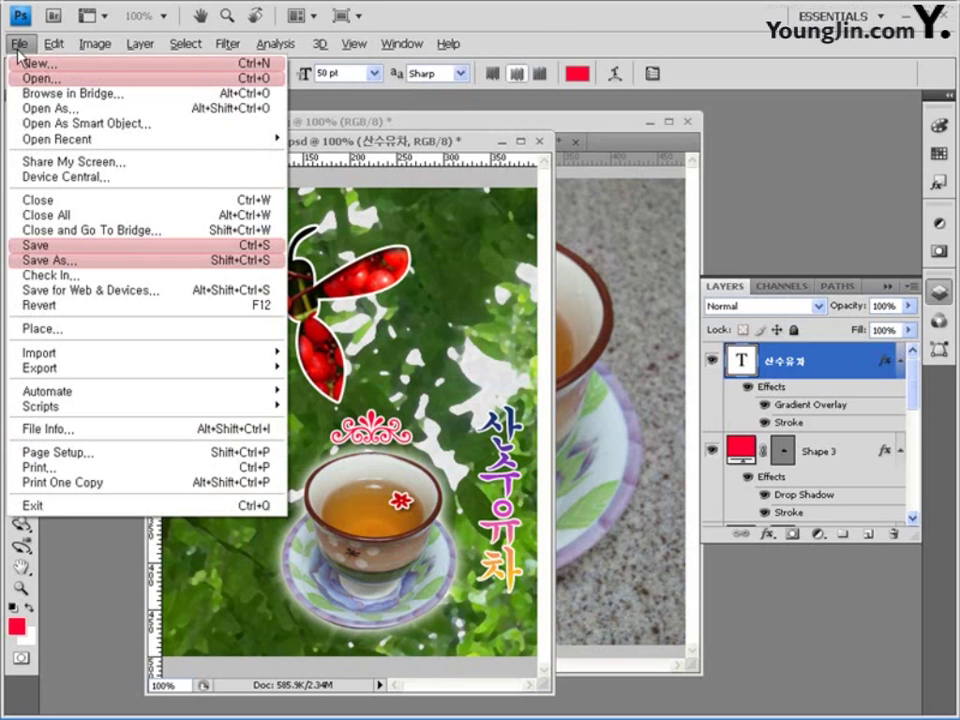
click(67, 262)
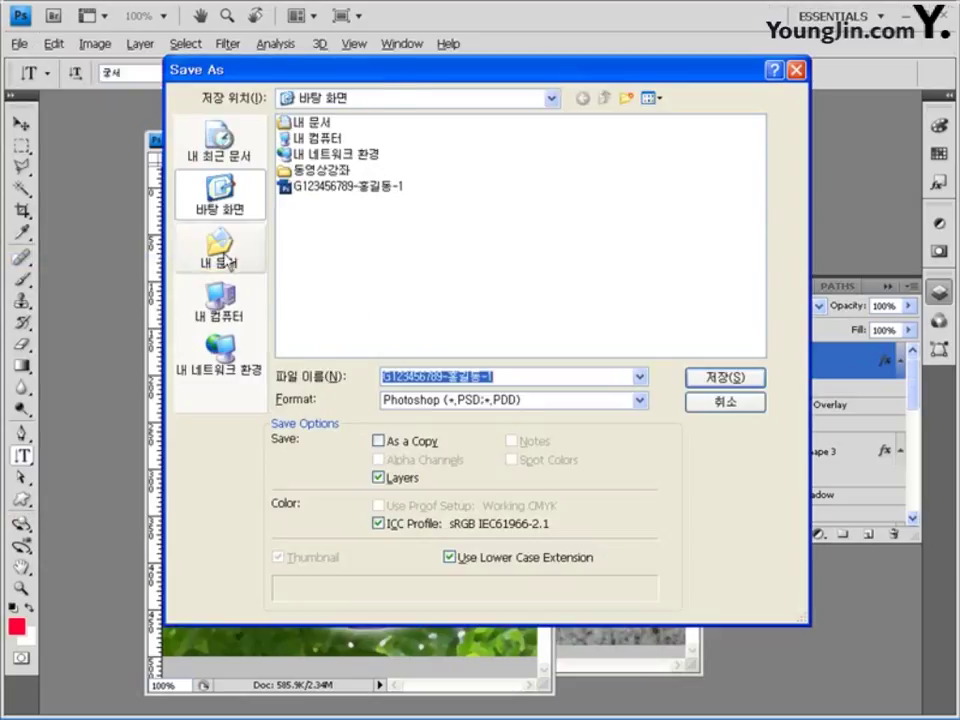
click(224, 258)
double_click(310, 156)
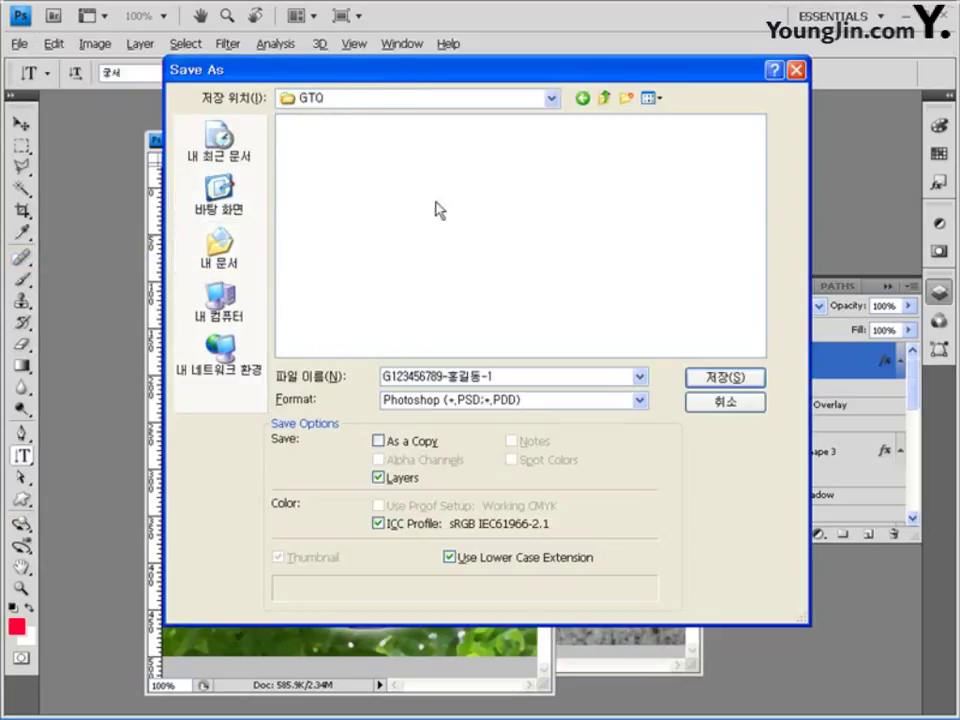
click(498, 407)
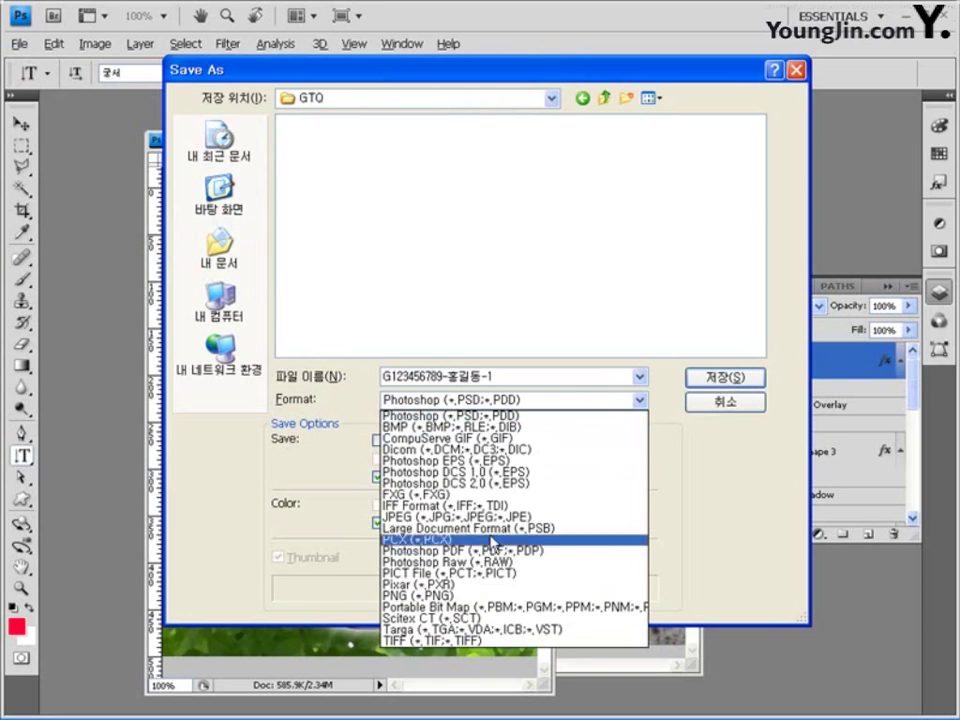
click(497, 517)
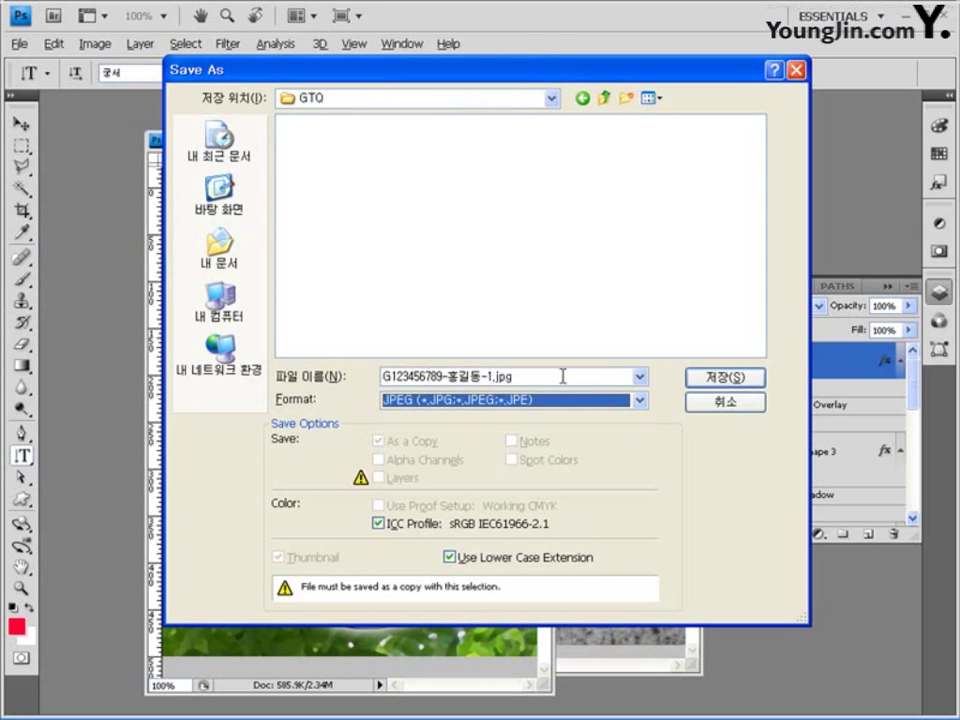
click(728, 377)
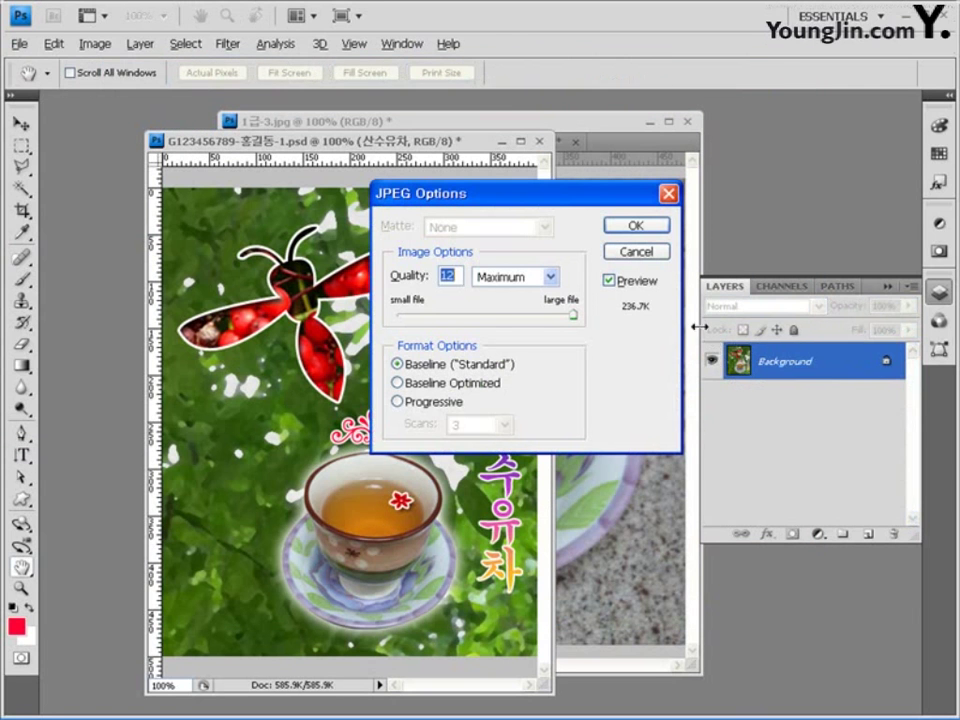
Set the JPEG quality to 8 (High) and accept the JPEG options
click(505, 315)
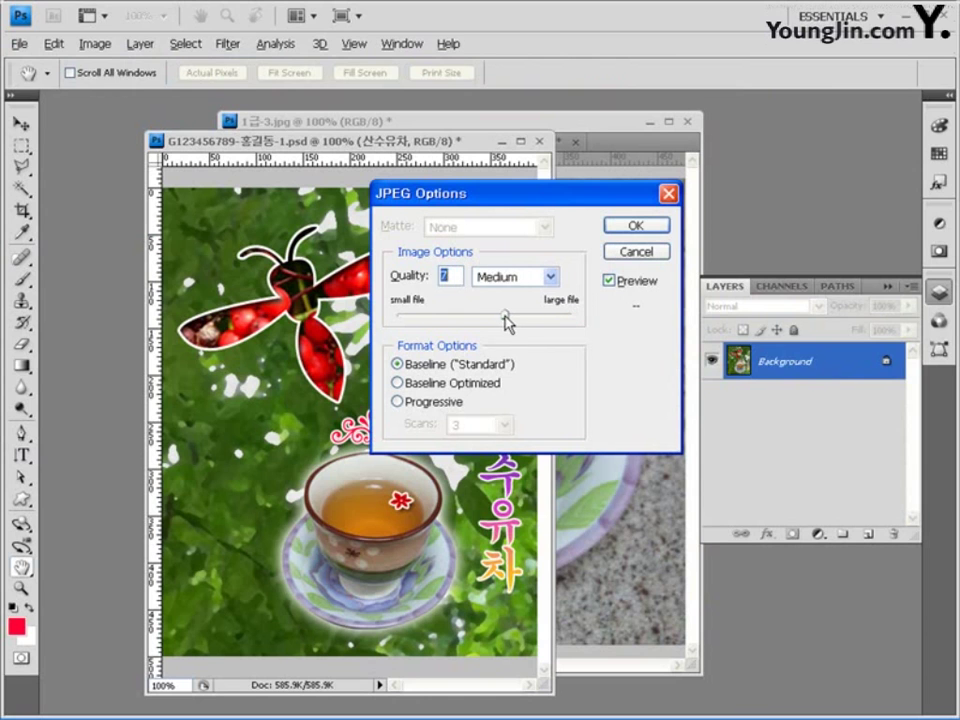
drag(505, 315, 510, 316)
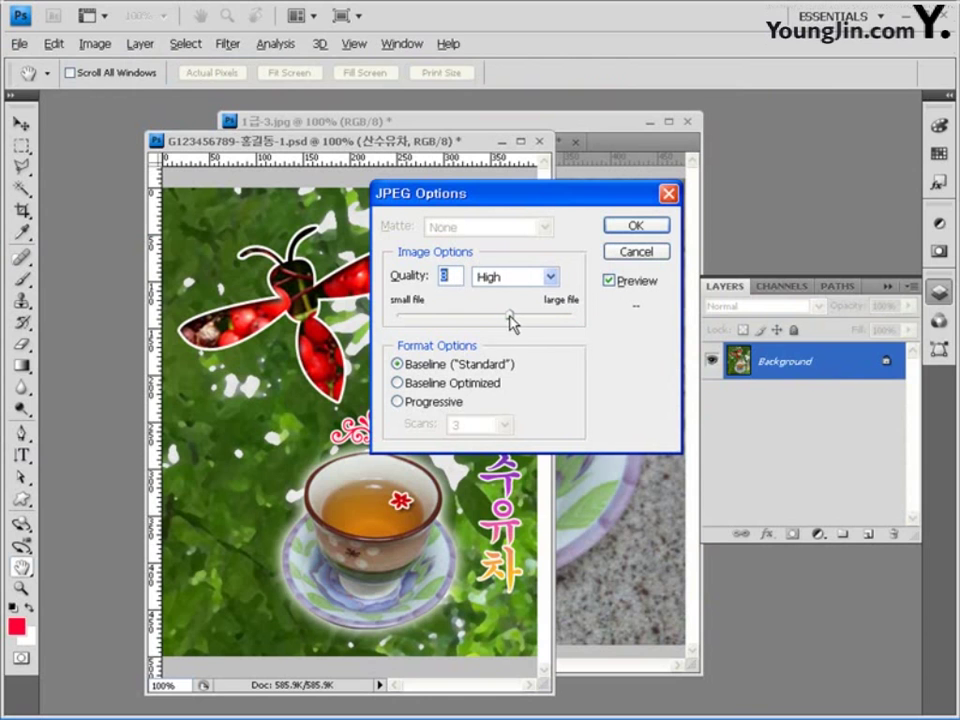
click(636, 226)
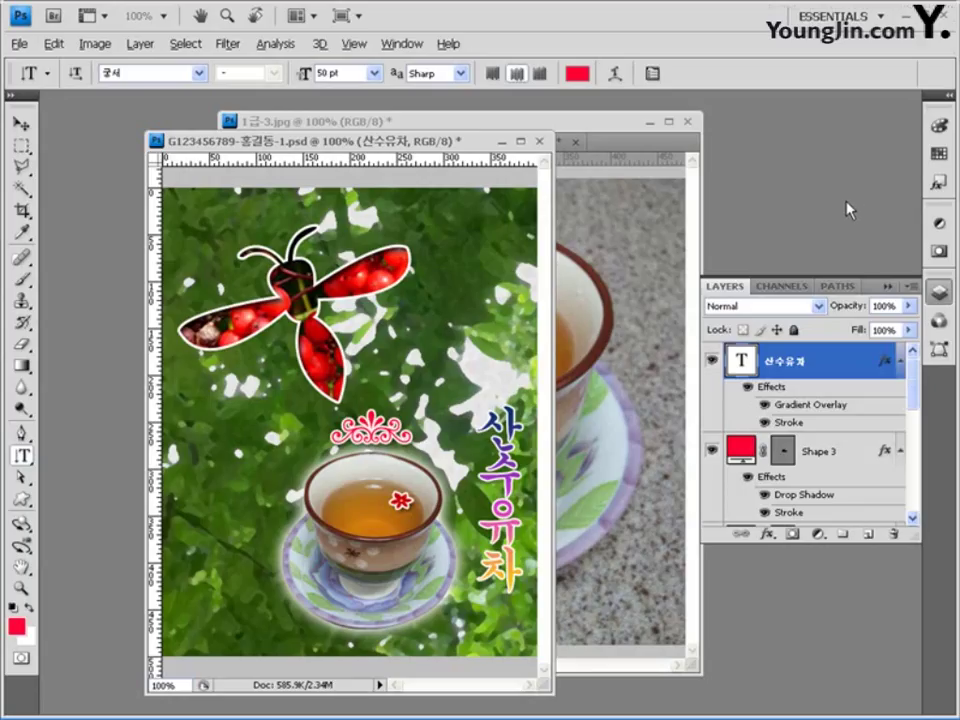
Resize the composition to 40 by 50 pixels with styles scaled and proportions constrained
click(113, 44)
click(133, 159)
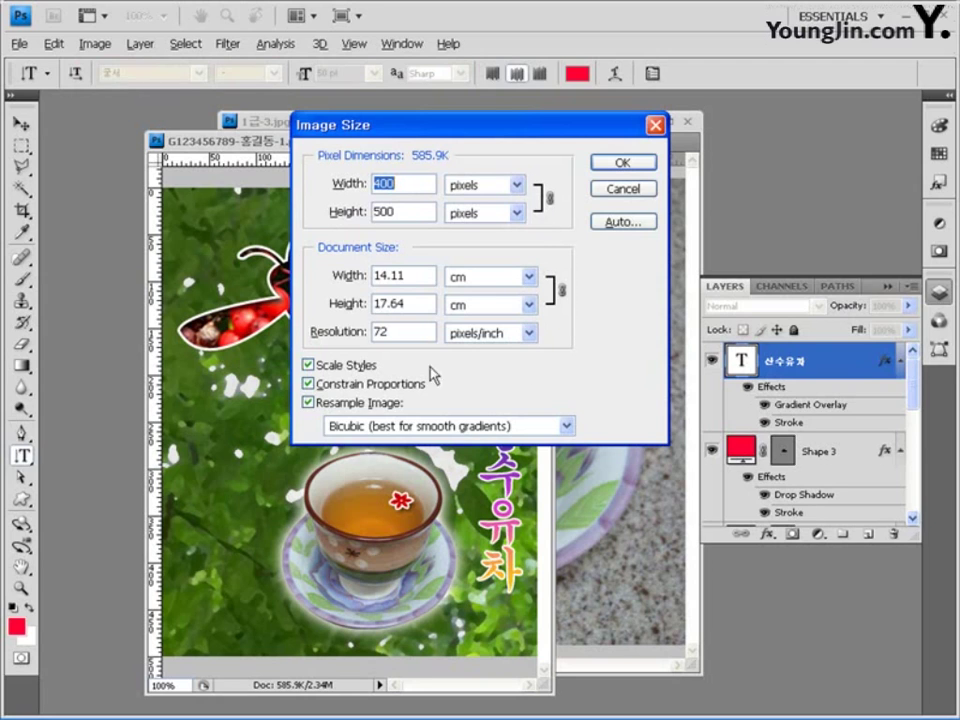
click(342, 388)
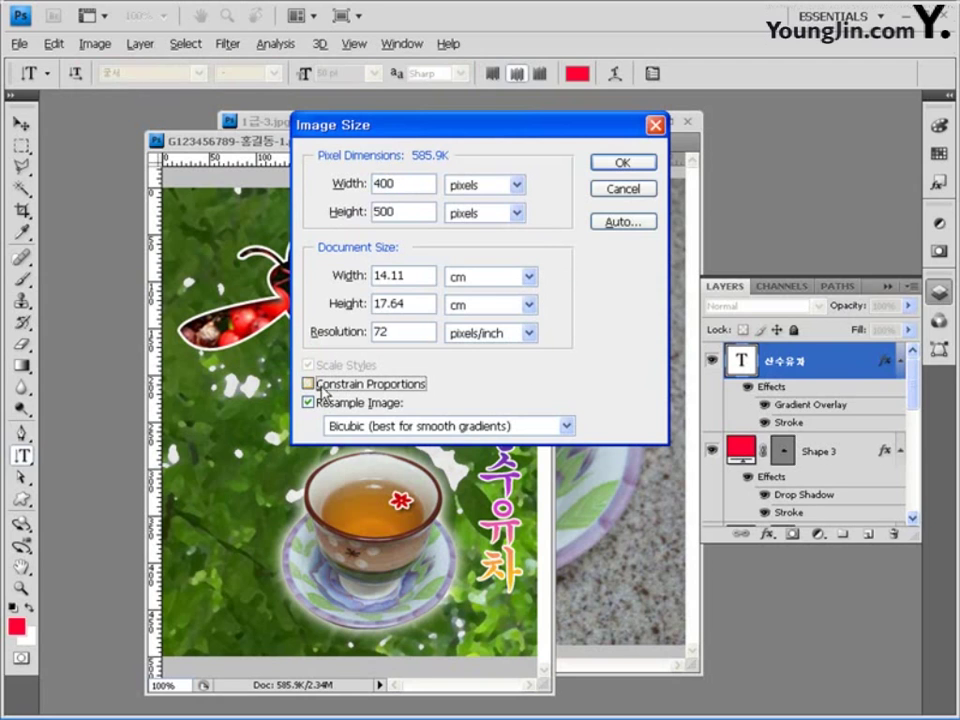
click(342, 386)
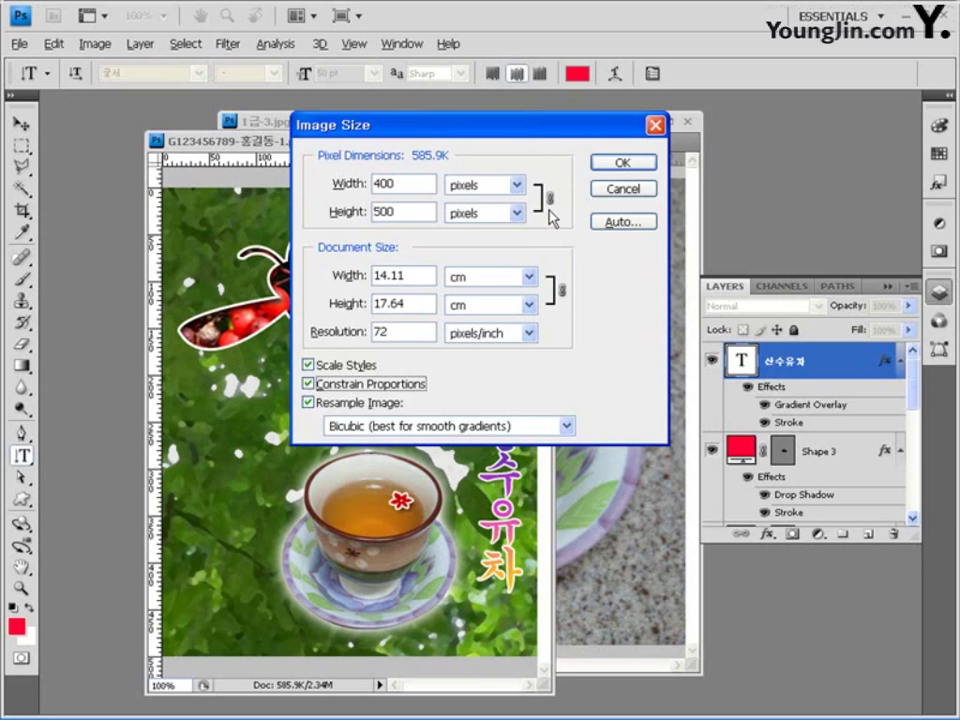
drag(388, 184, 407, 183)
key(BackSpace)
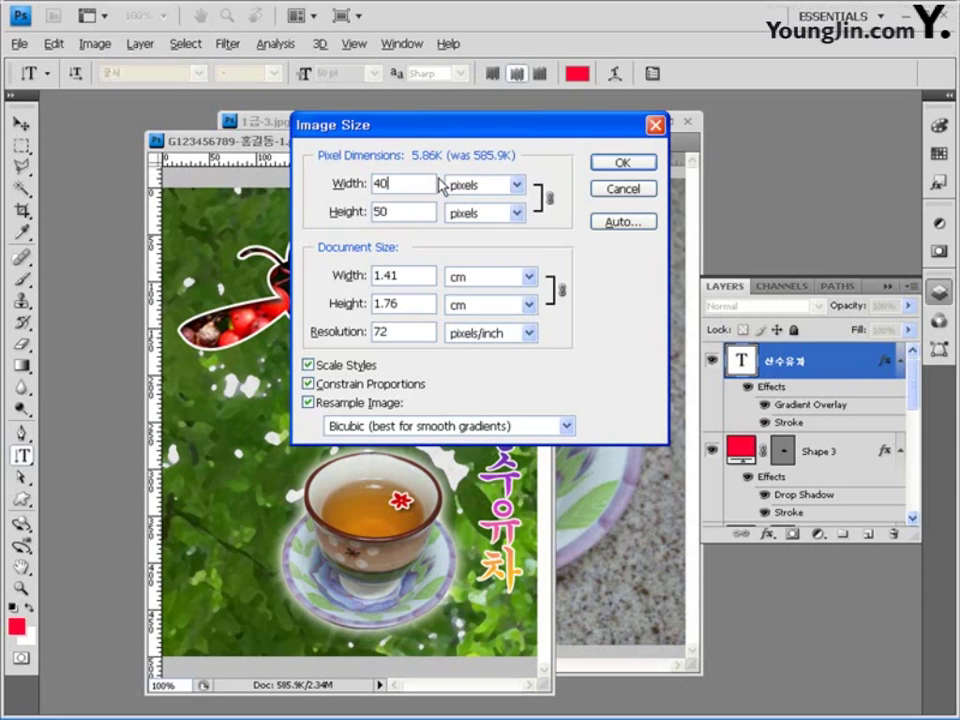
click(617, 164)
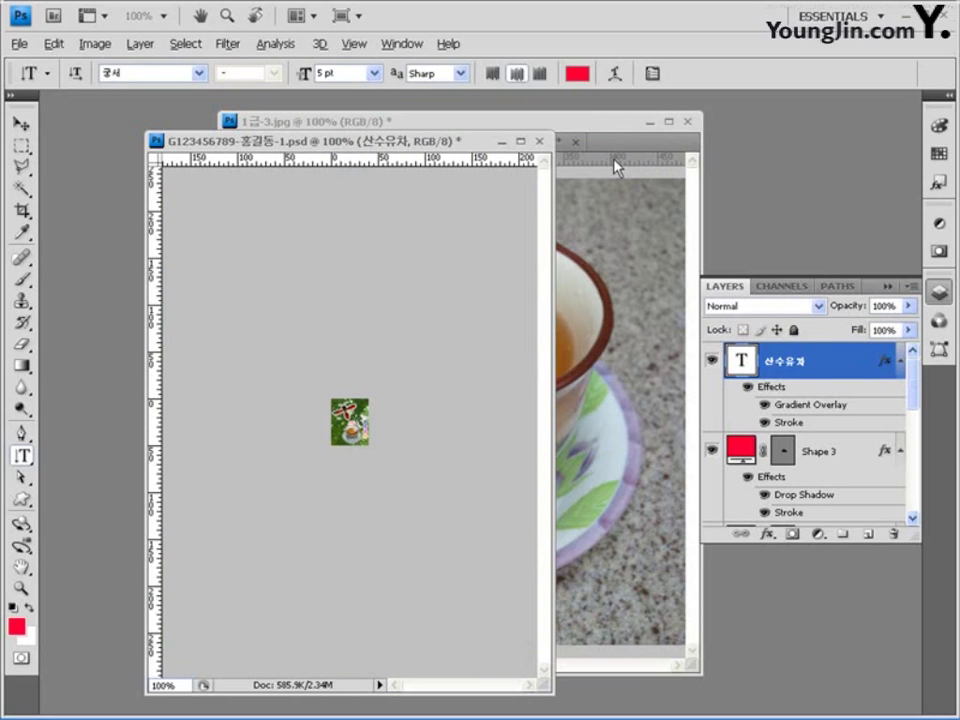
Save the reduced composition as a layered PSD in the GTQ folder of 내 문서, with maximized compatibility
click(19, 44)
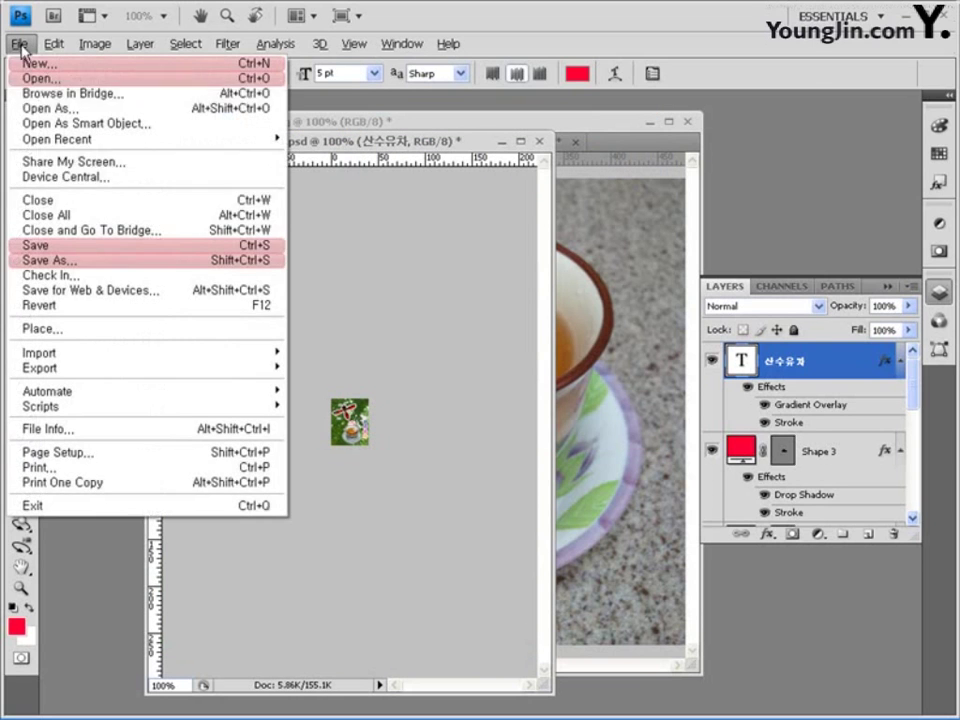
click(78, 259)
click(252, 248)
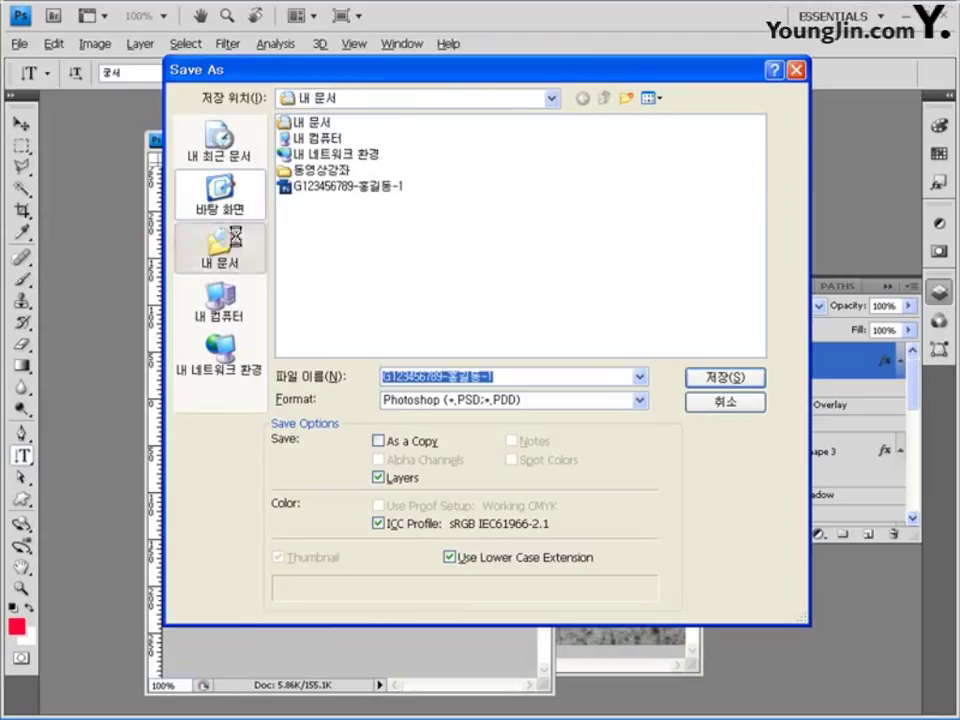
double_click(306, 156)
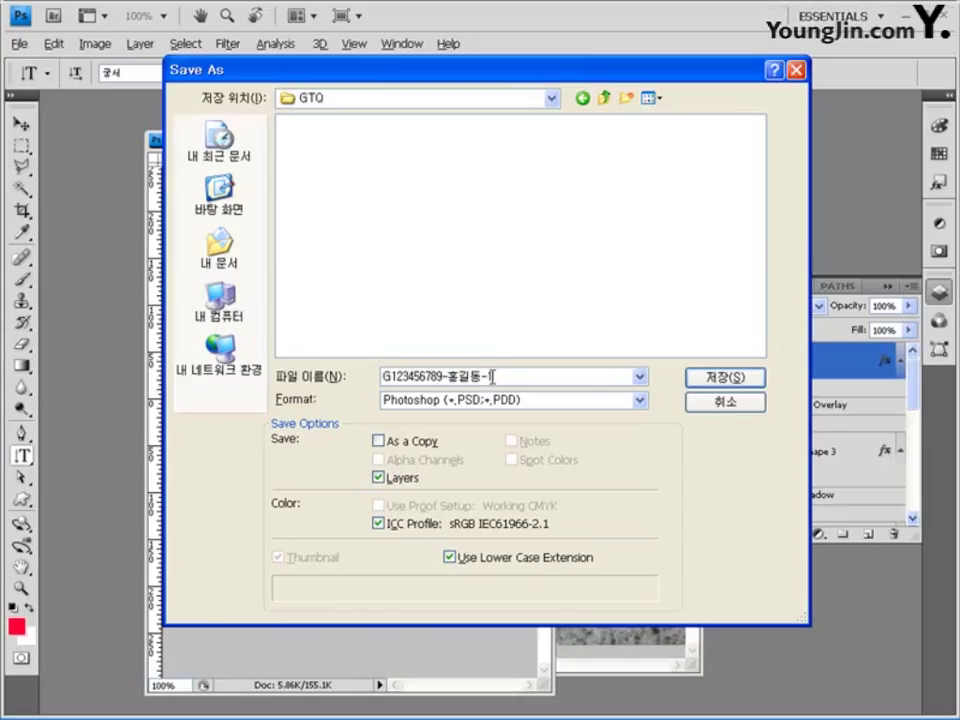
click(740, 380)
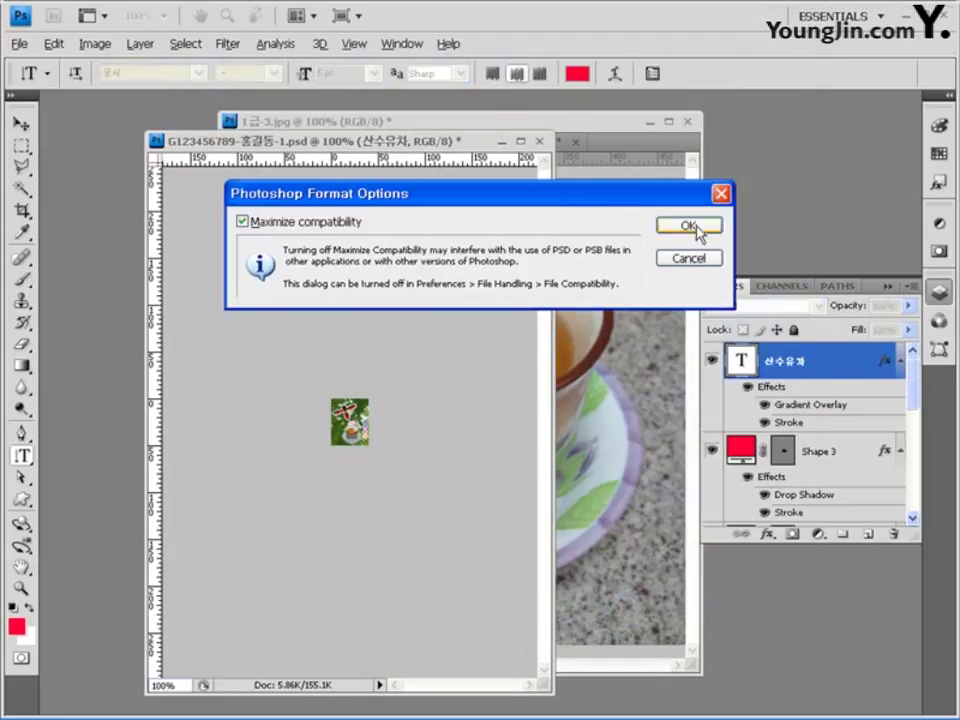
click(692, 222)
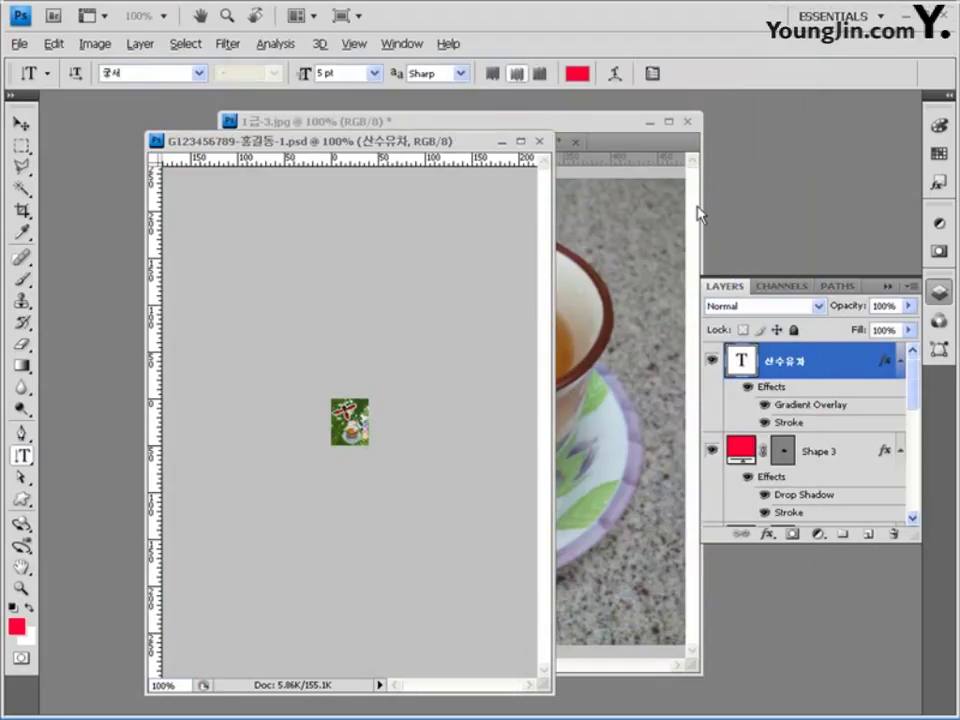